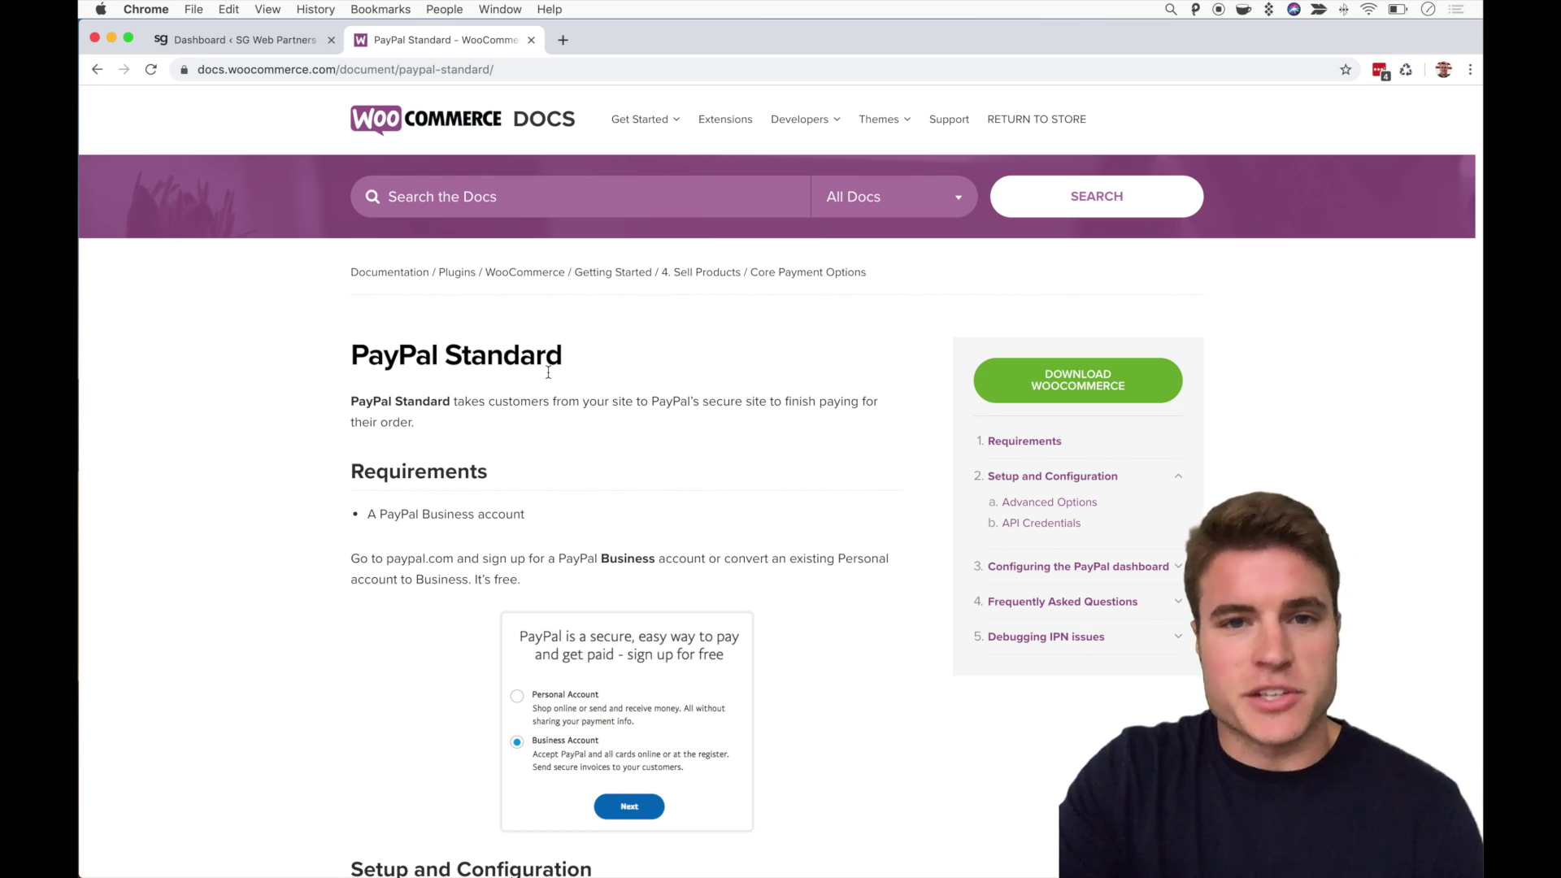
Switch on the PayPal payment method in WooCommerce Settings > Payments.
{"action": "left_click", "coordinate": [248, 42]}
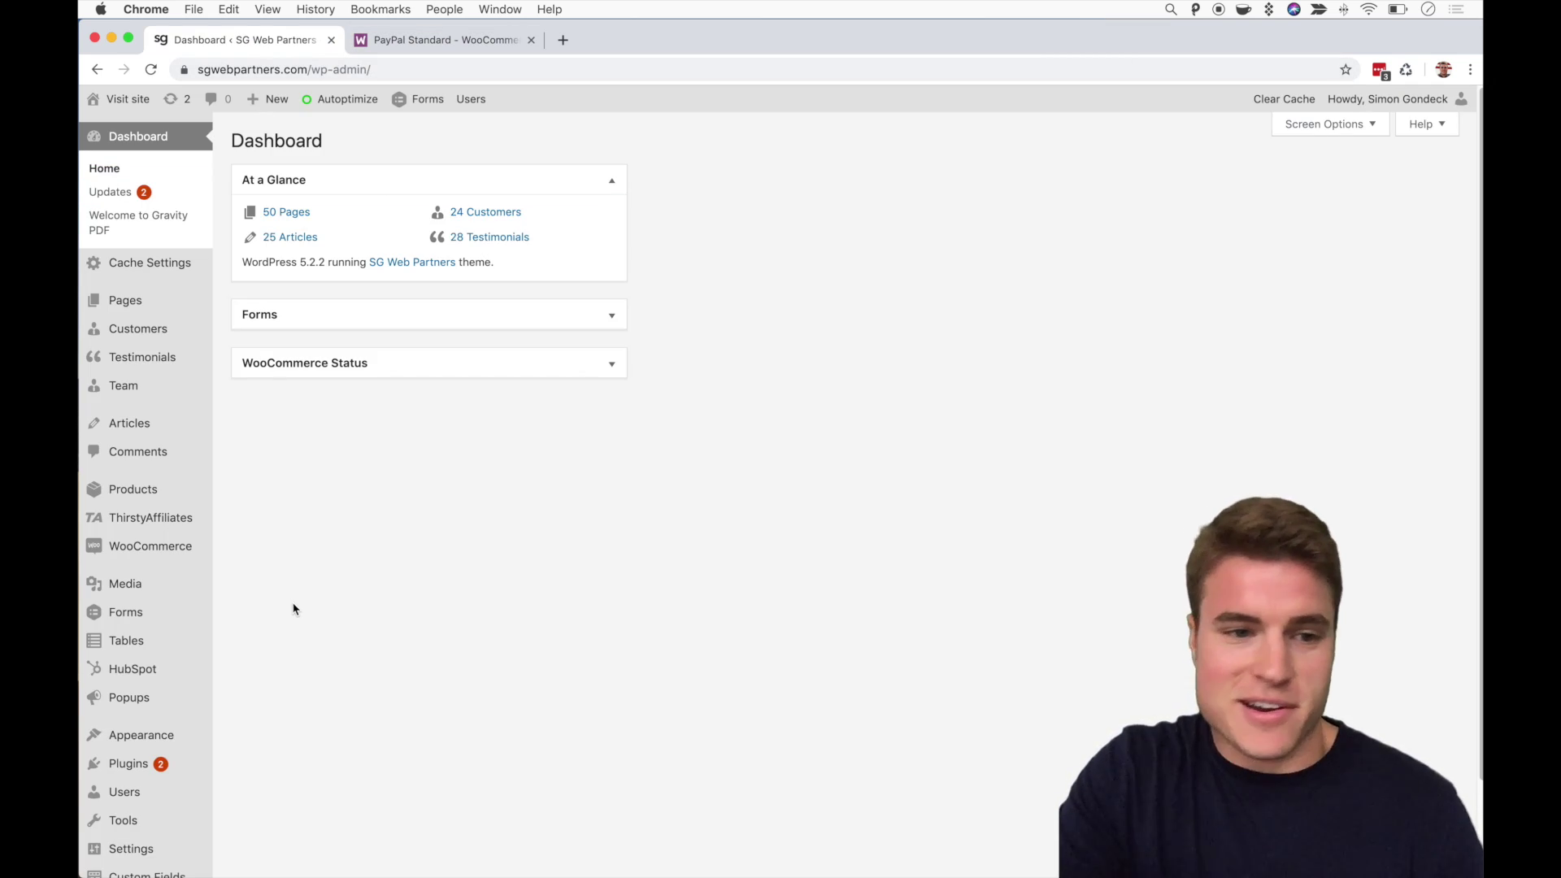
{"action": "mouse_move", "coordinate": [186, 553]}
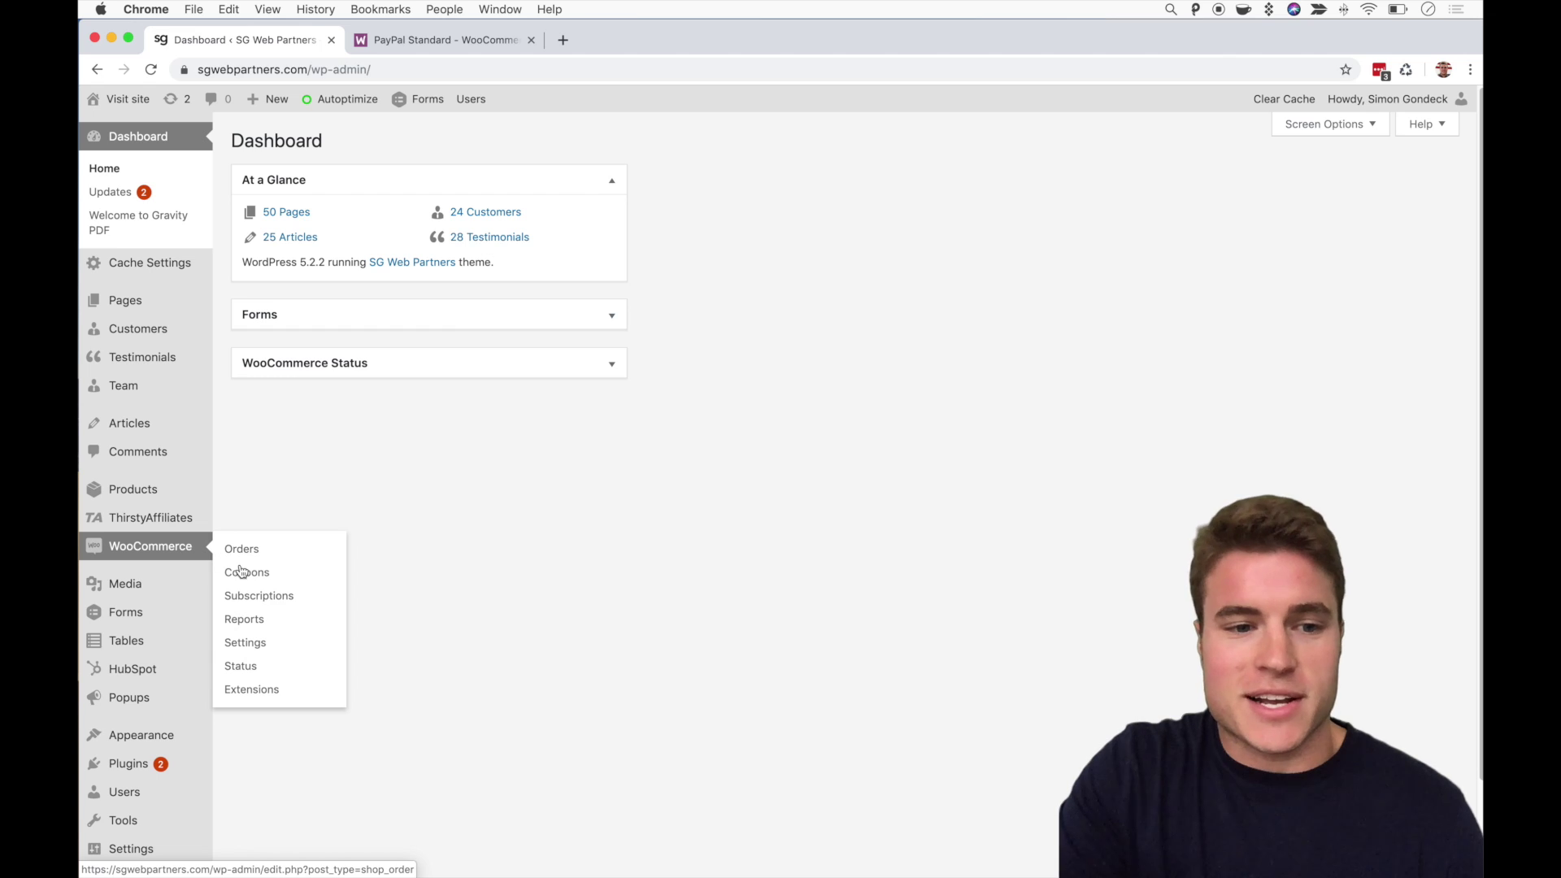
{"action": "left_click", "coordinate": [276, 646]}
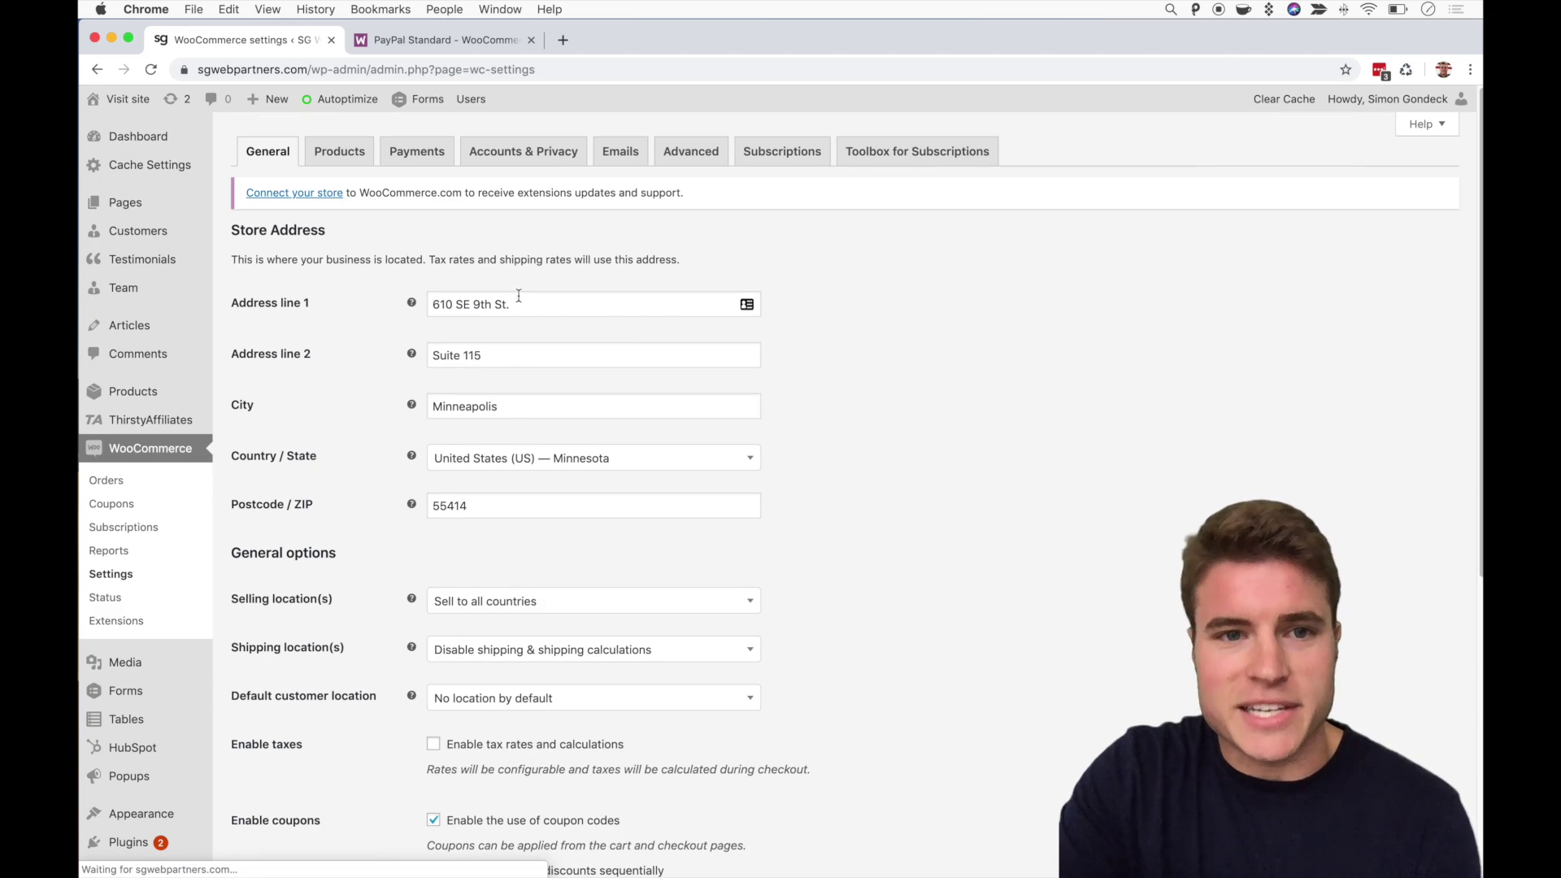
{"action": "left_click", "coordinate": [418, 155]}
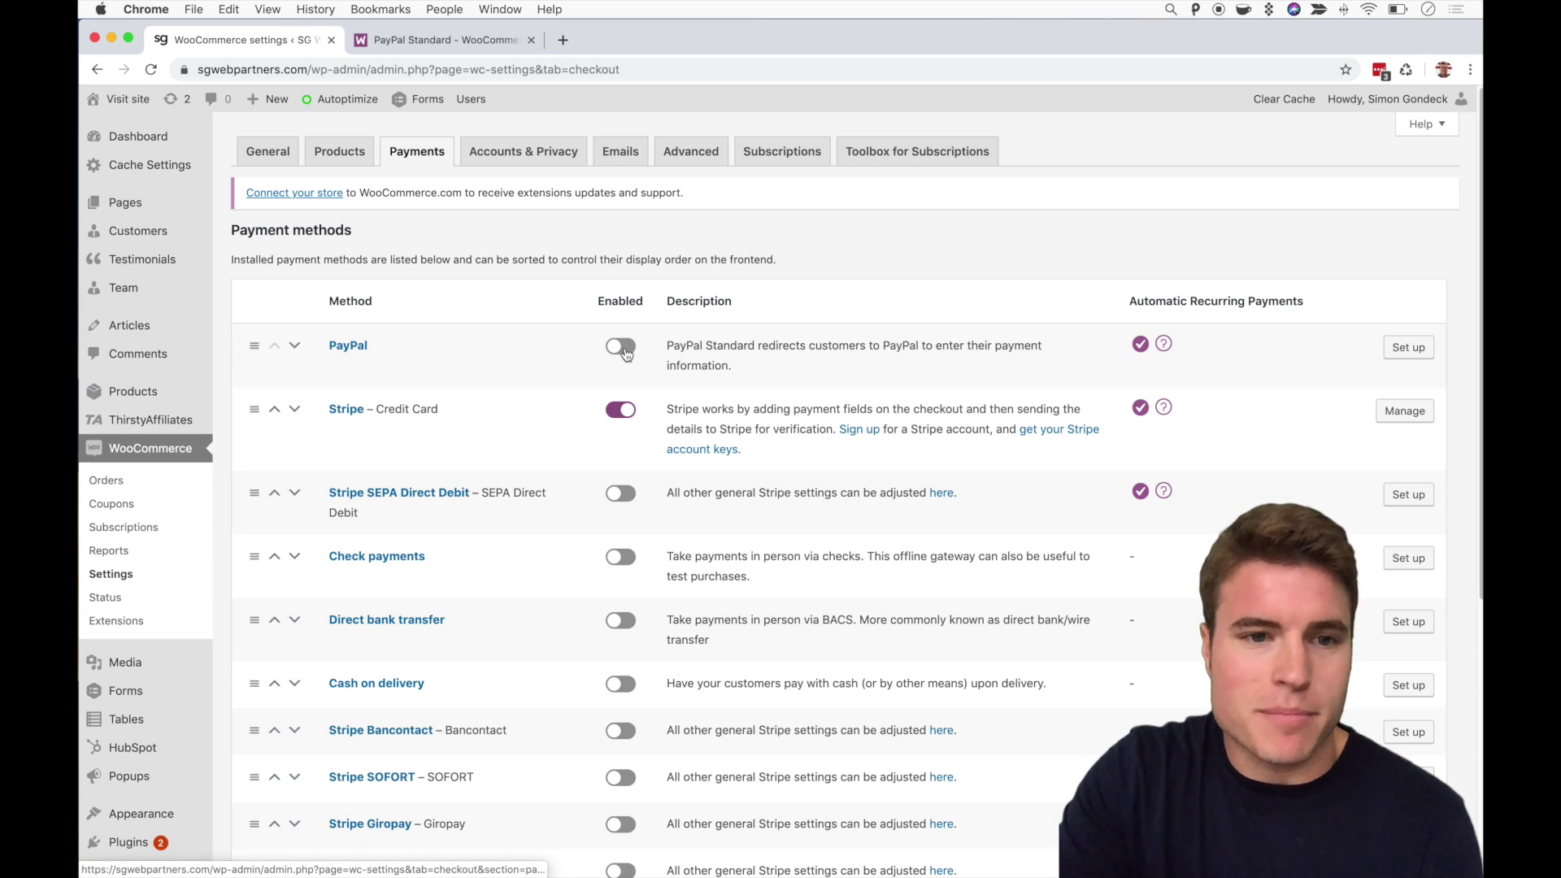
{"action": "left_click", "coordinate": [625, 350]}
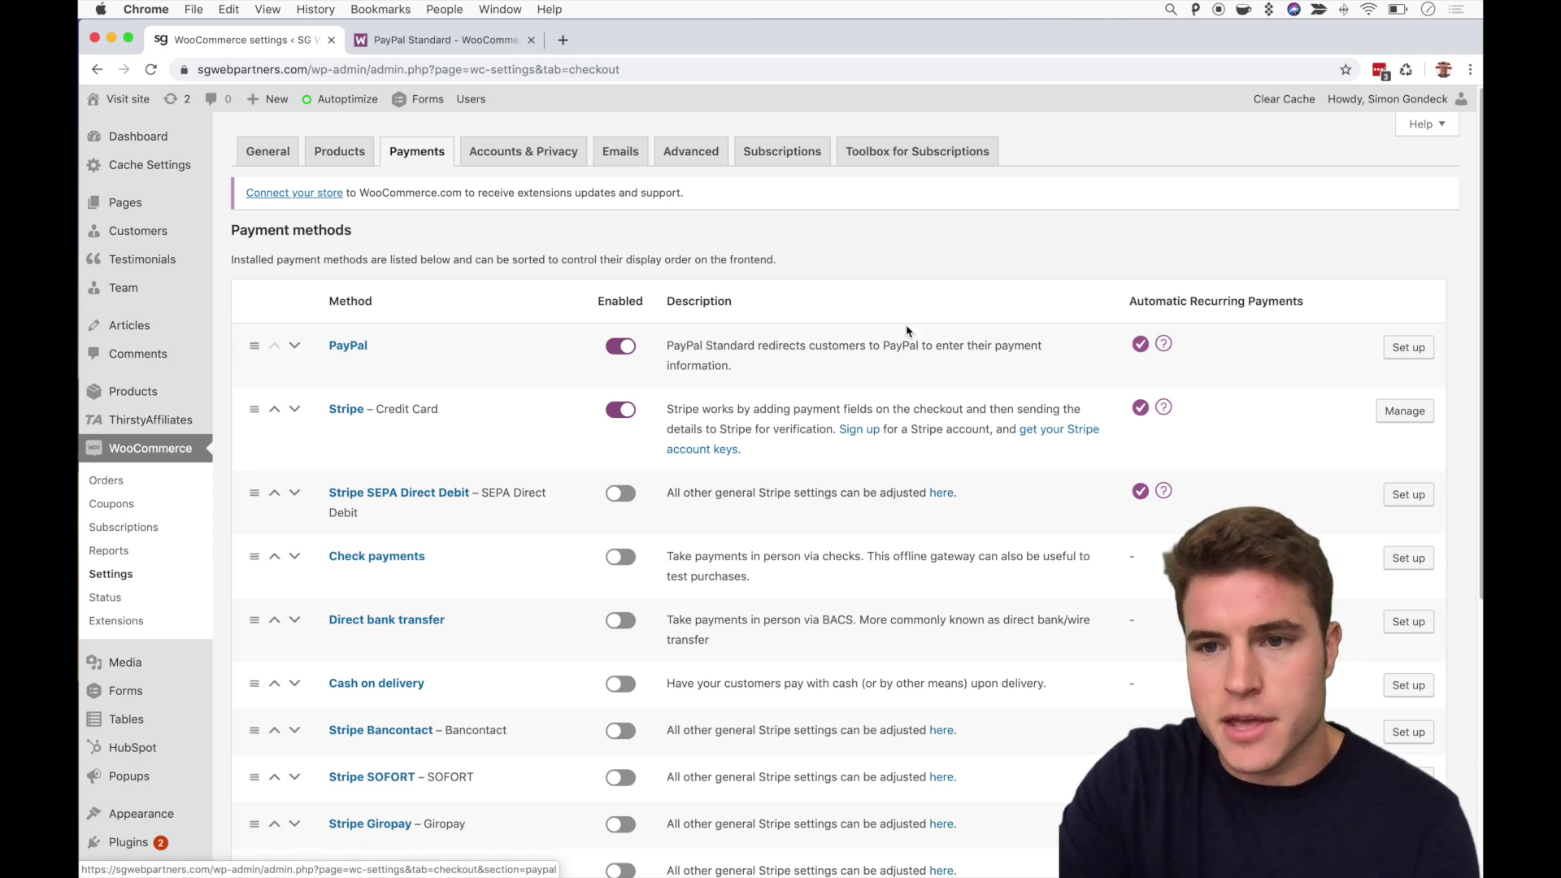
Open PayPal's setup page and review the PayPal Standard settings.
{"action": "left_click", "coordinate": [1406, 348]}
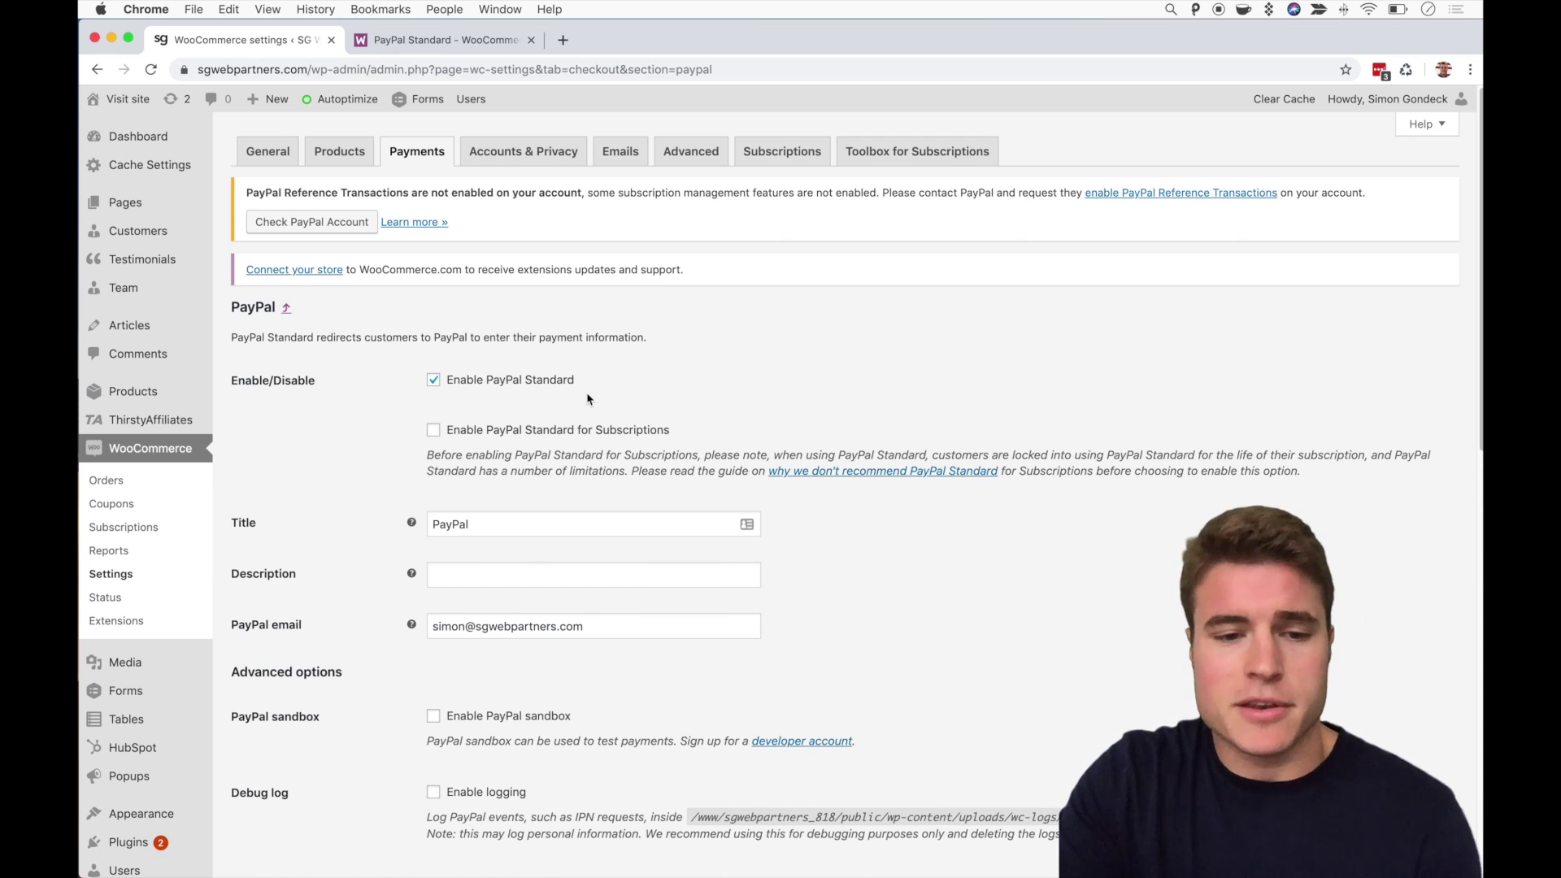
{"action": "scroll", "coordinate": [606, 401], "scroll_direction": "down", "scroll_amount": 2}
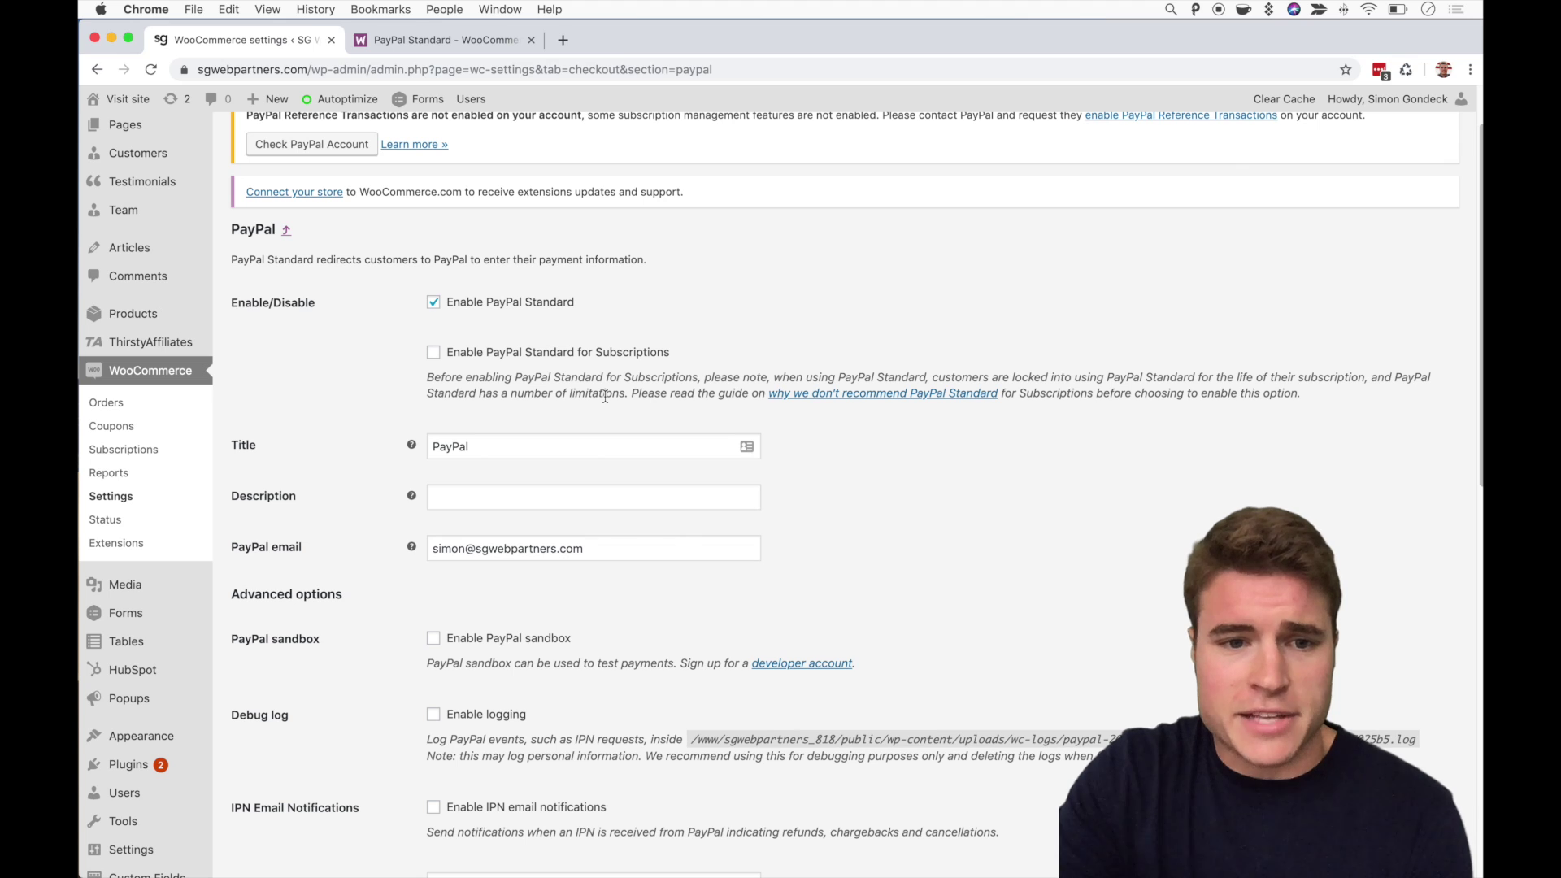
{"action": "scroll", "coordinate": [605, 396], "scroll_direction": "down", "scroll_amount": 2}
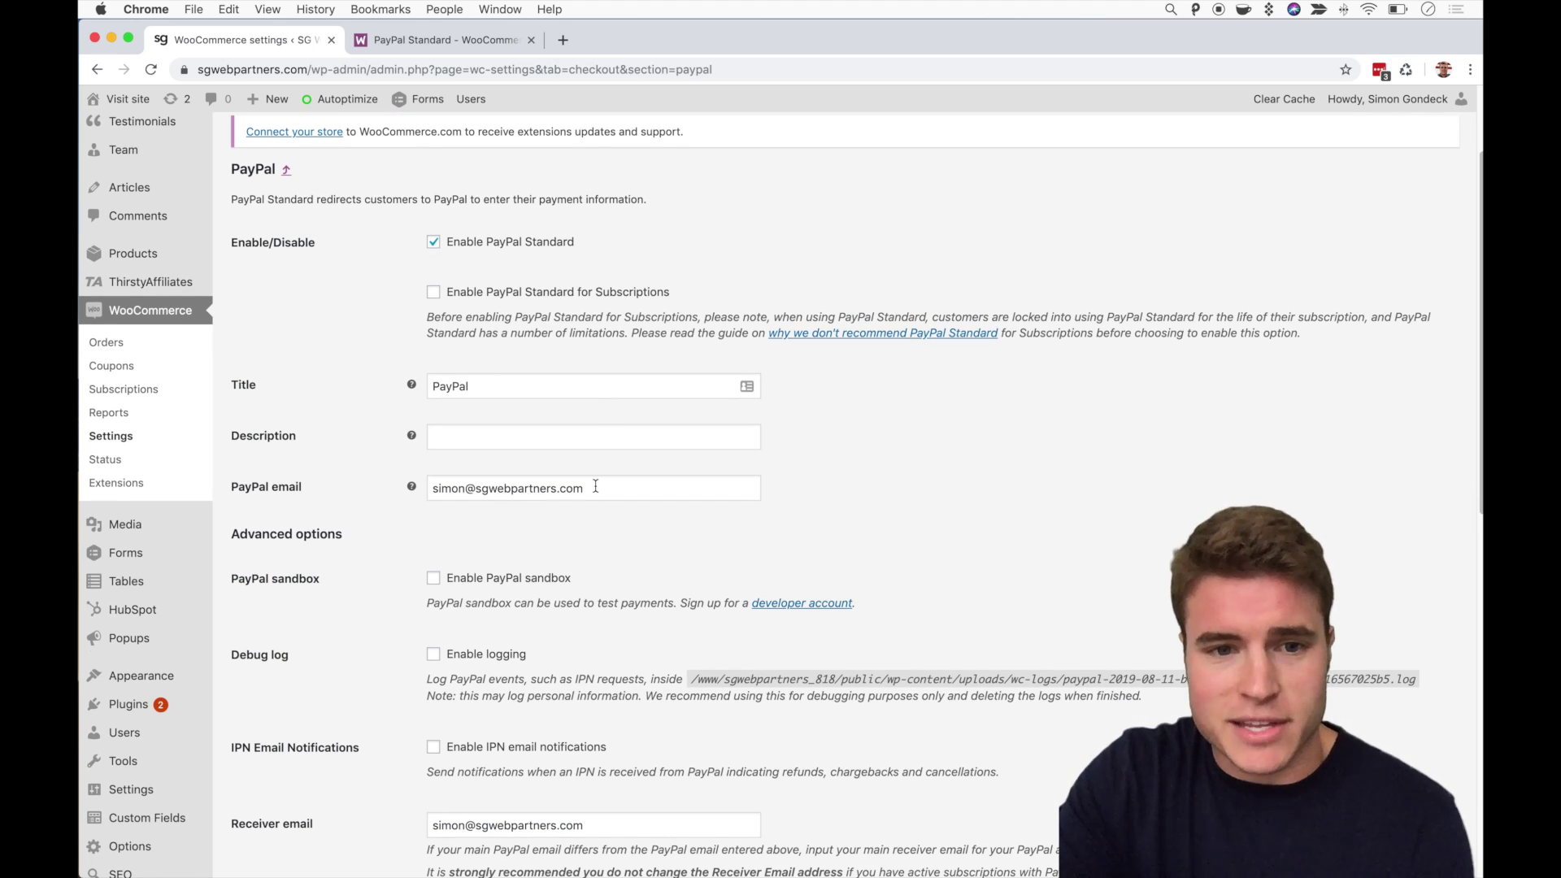
{"action": "scroll", "coordinate": [596, 487], "scroll_direction": "up", "scroll_amount": 2}
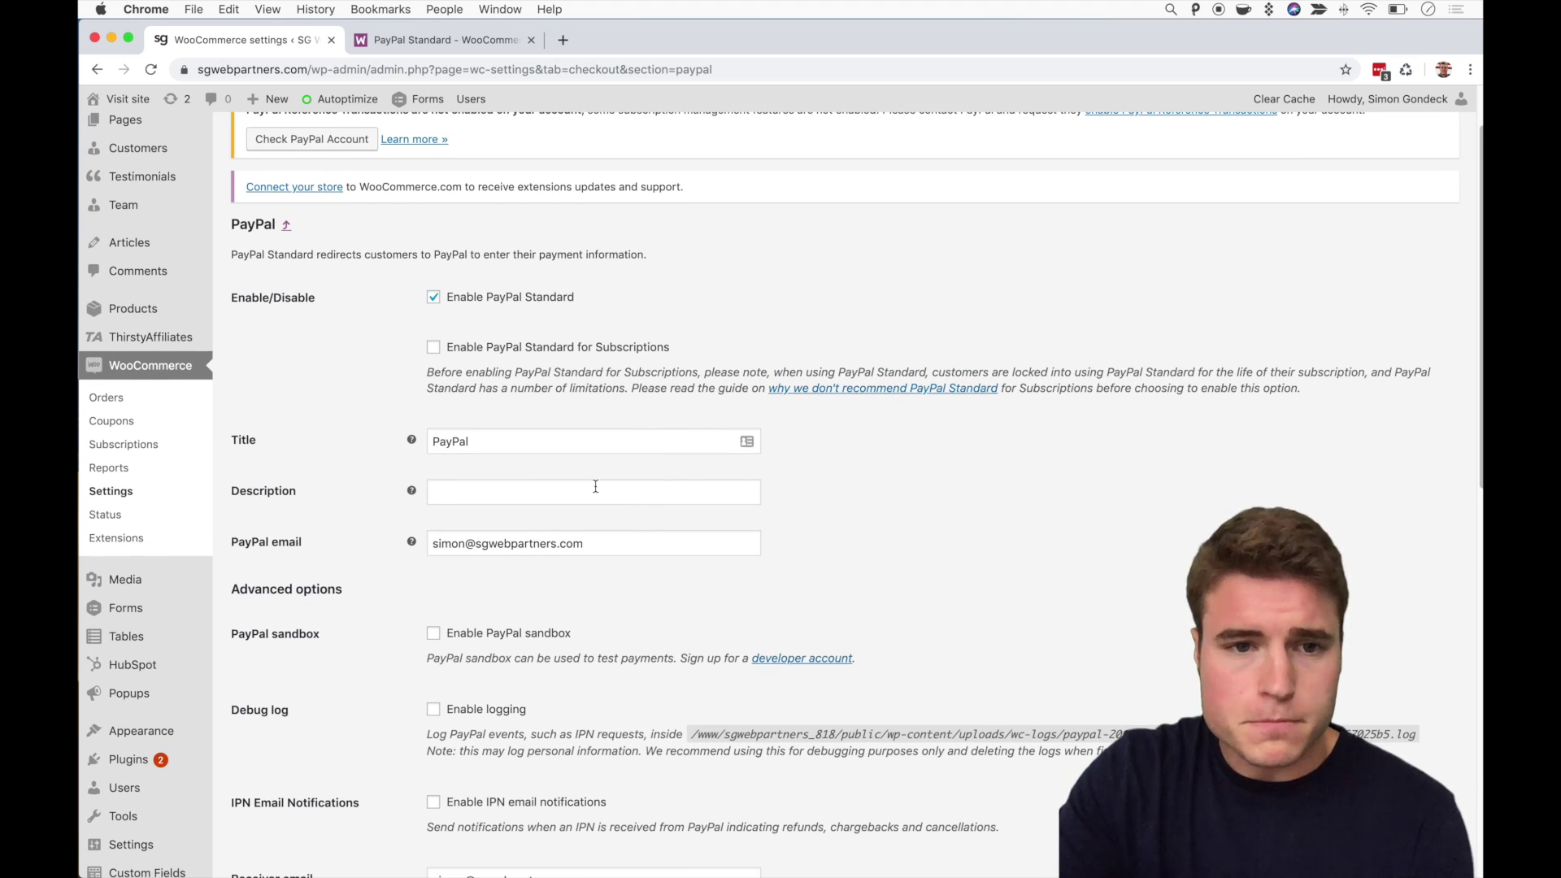
{"action": "scroll", "coordinate": [596, 492], "scroll_direction": "down", "scroll_amount": 1}
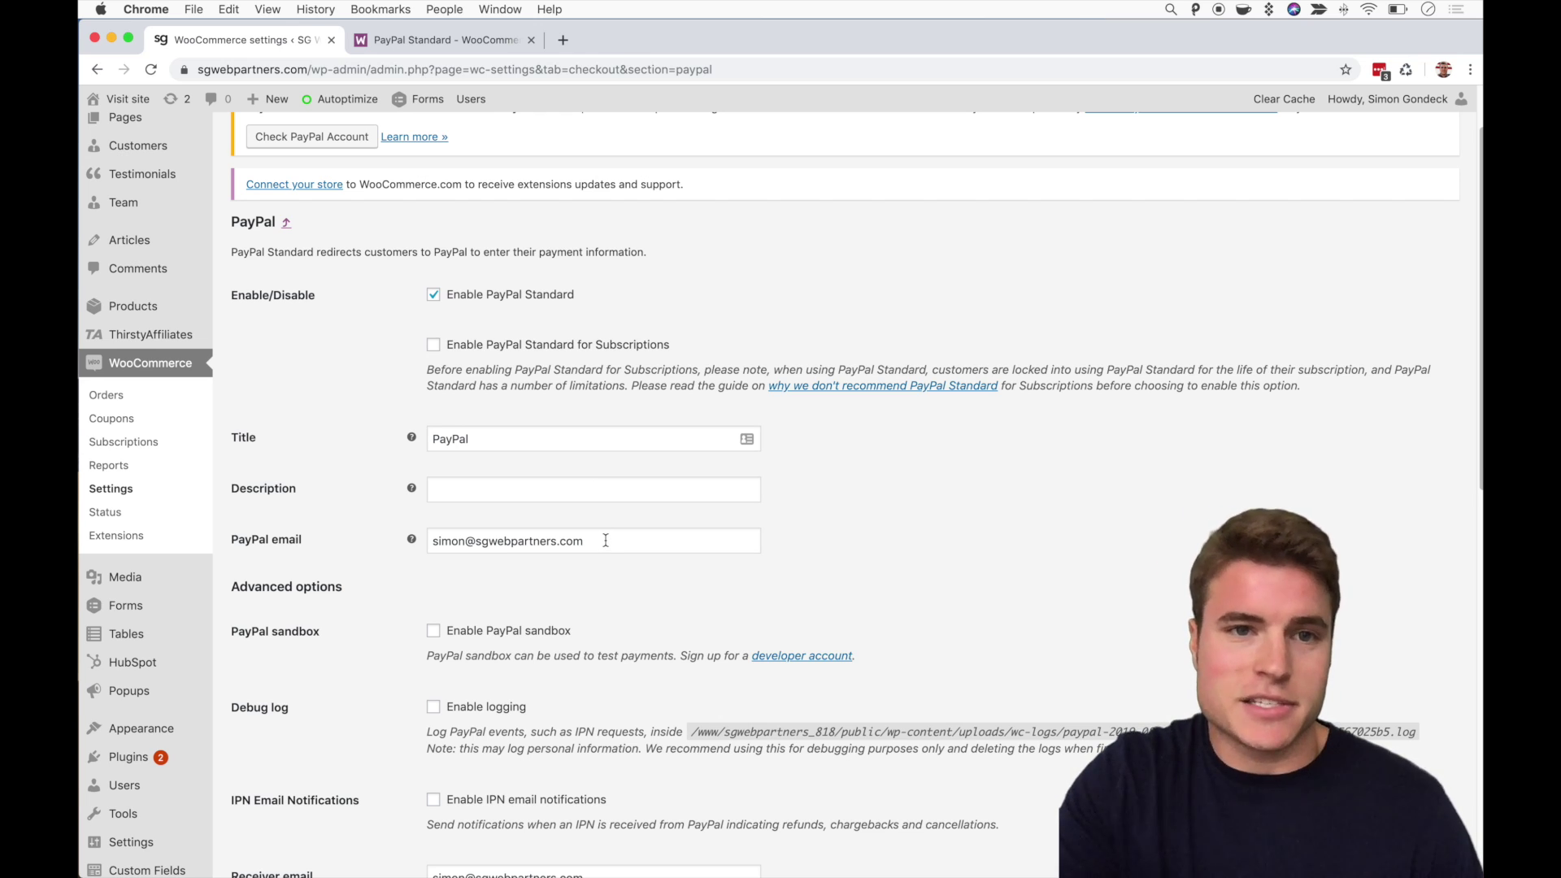
In a new tab, log in to the PayPal business account at paypal.com and open account settings.
{"action": "left_click", "coordinate": [562, 39]}
{"action": "type", "text": "paypal."}
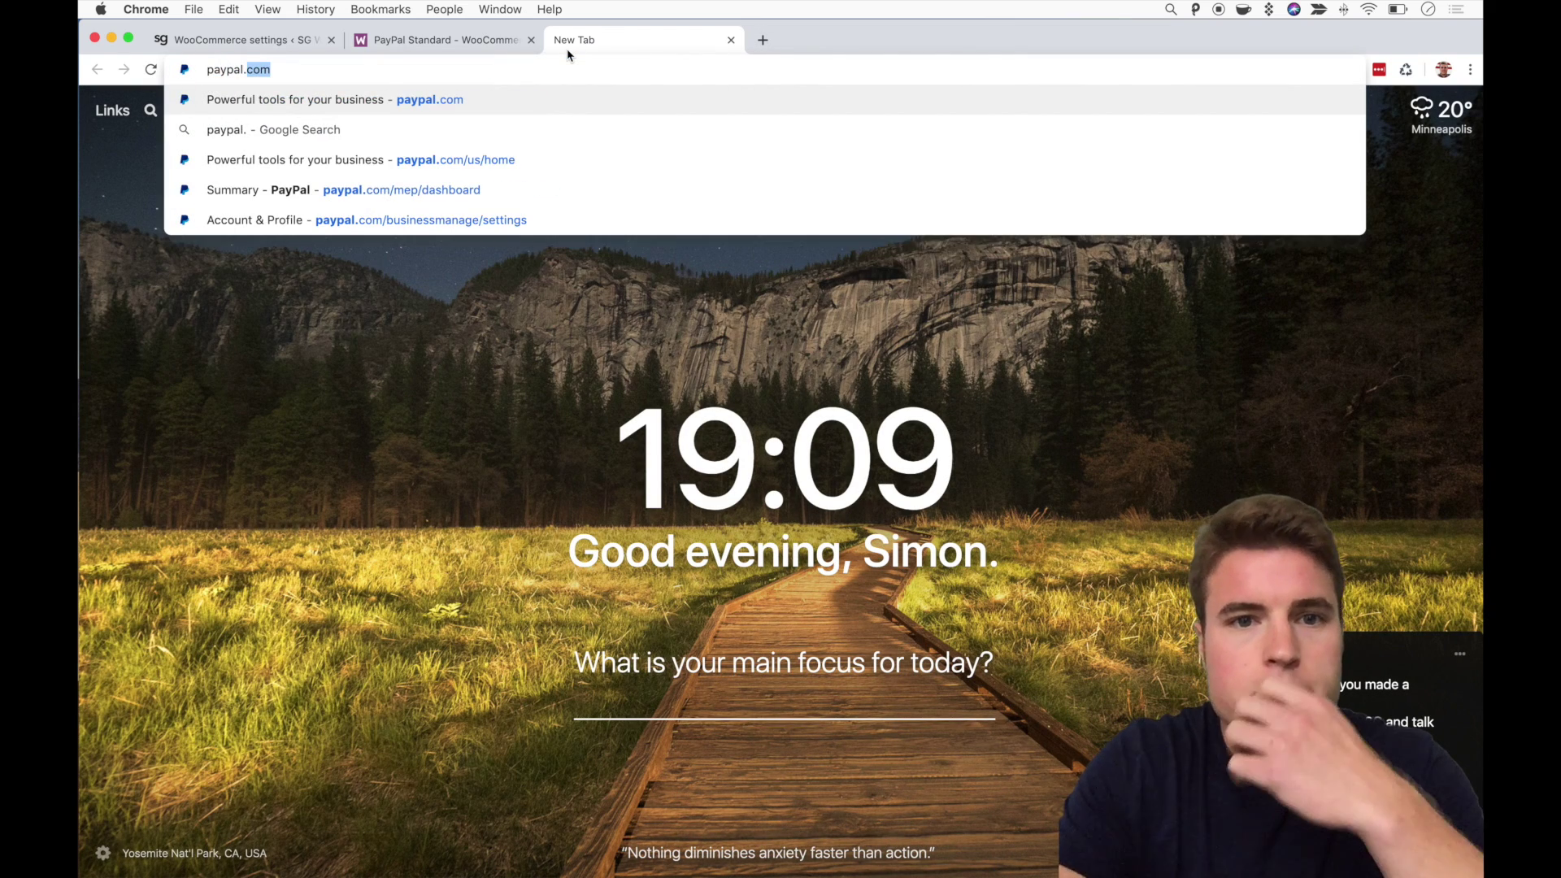
{"action": "key", "text": "Return"}
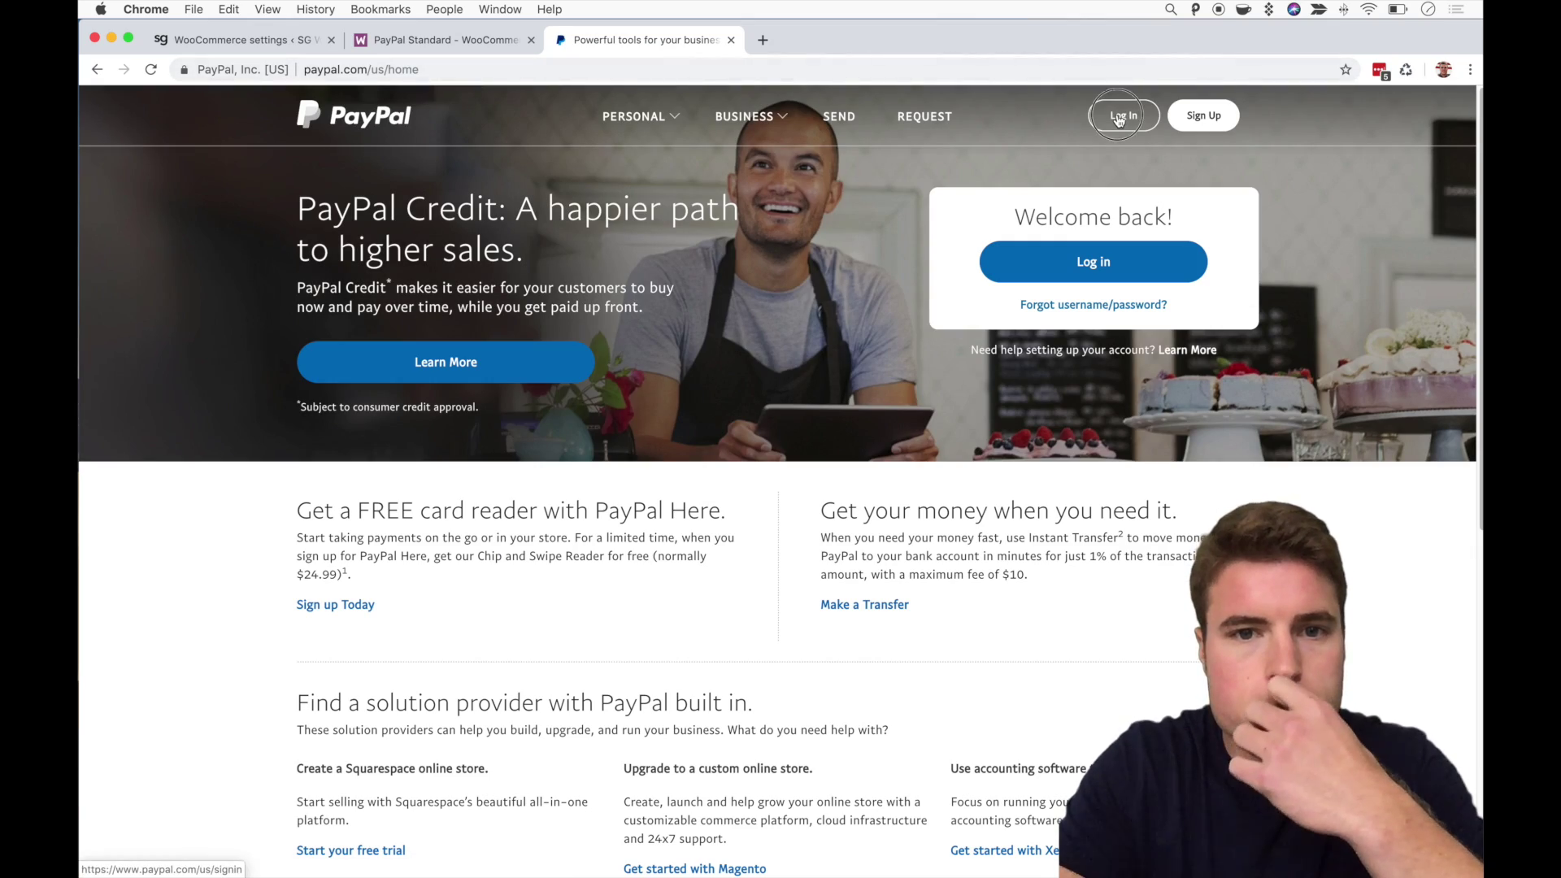
{"action": "left_click", "coordinate": [879, 317]}
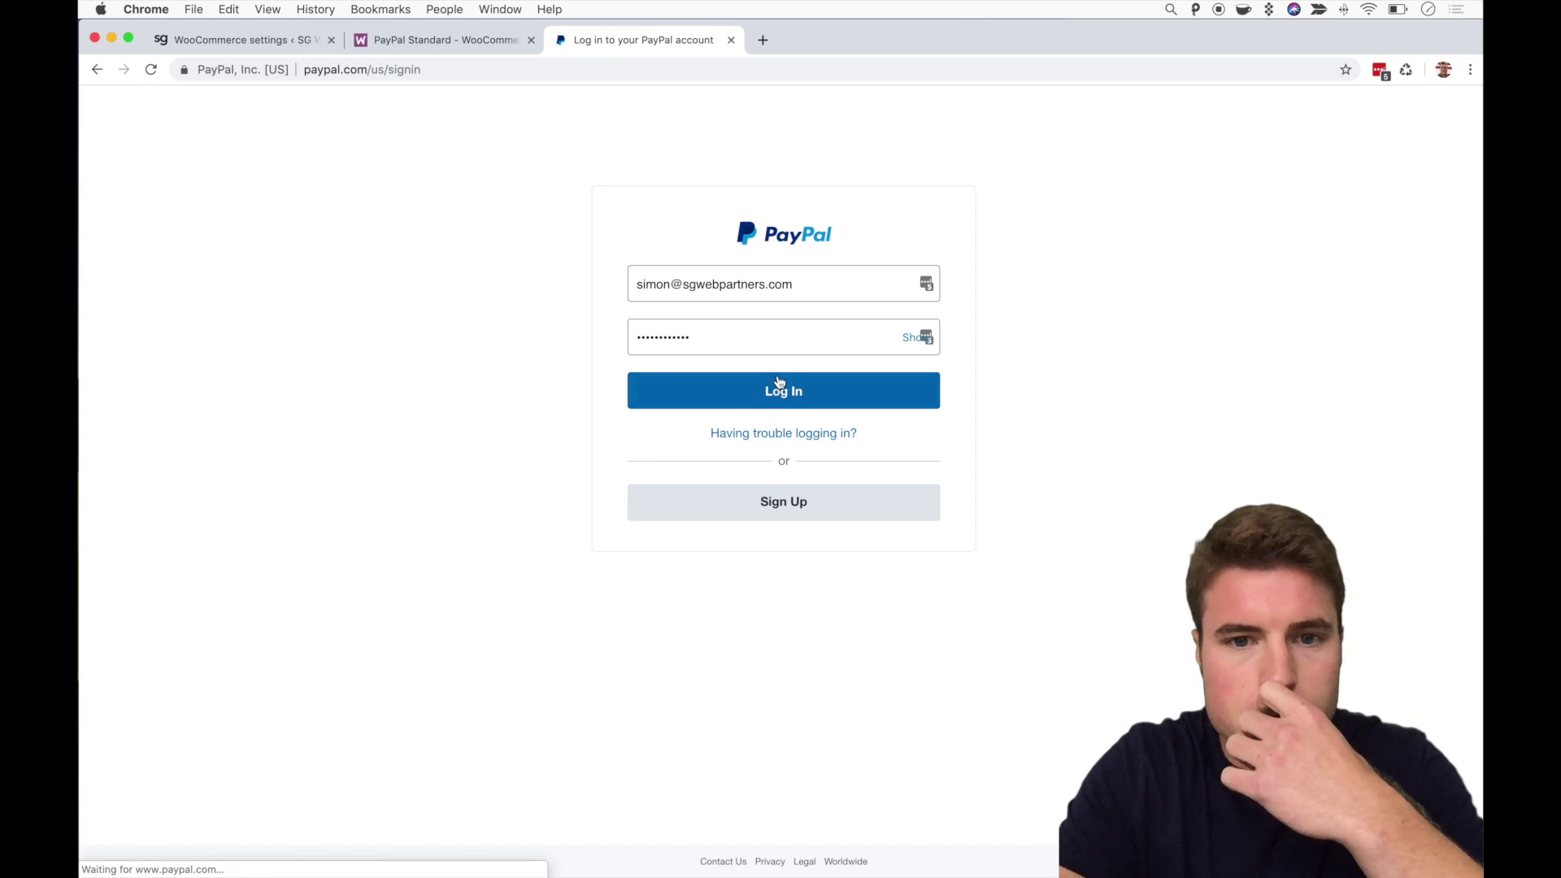
{"action": "left_click", "coordinate": [826, 390]}
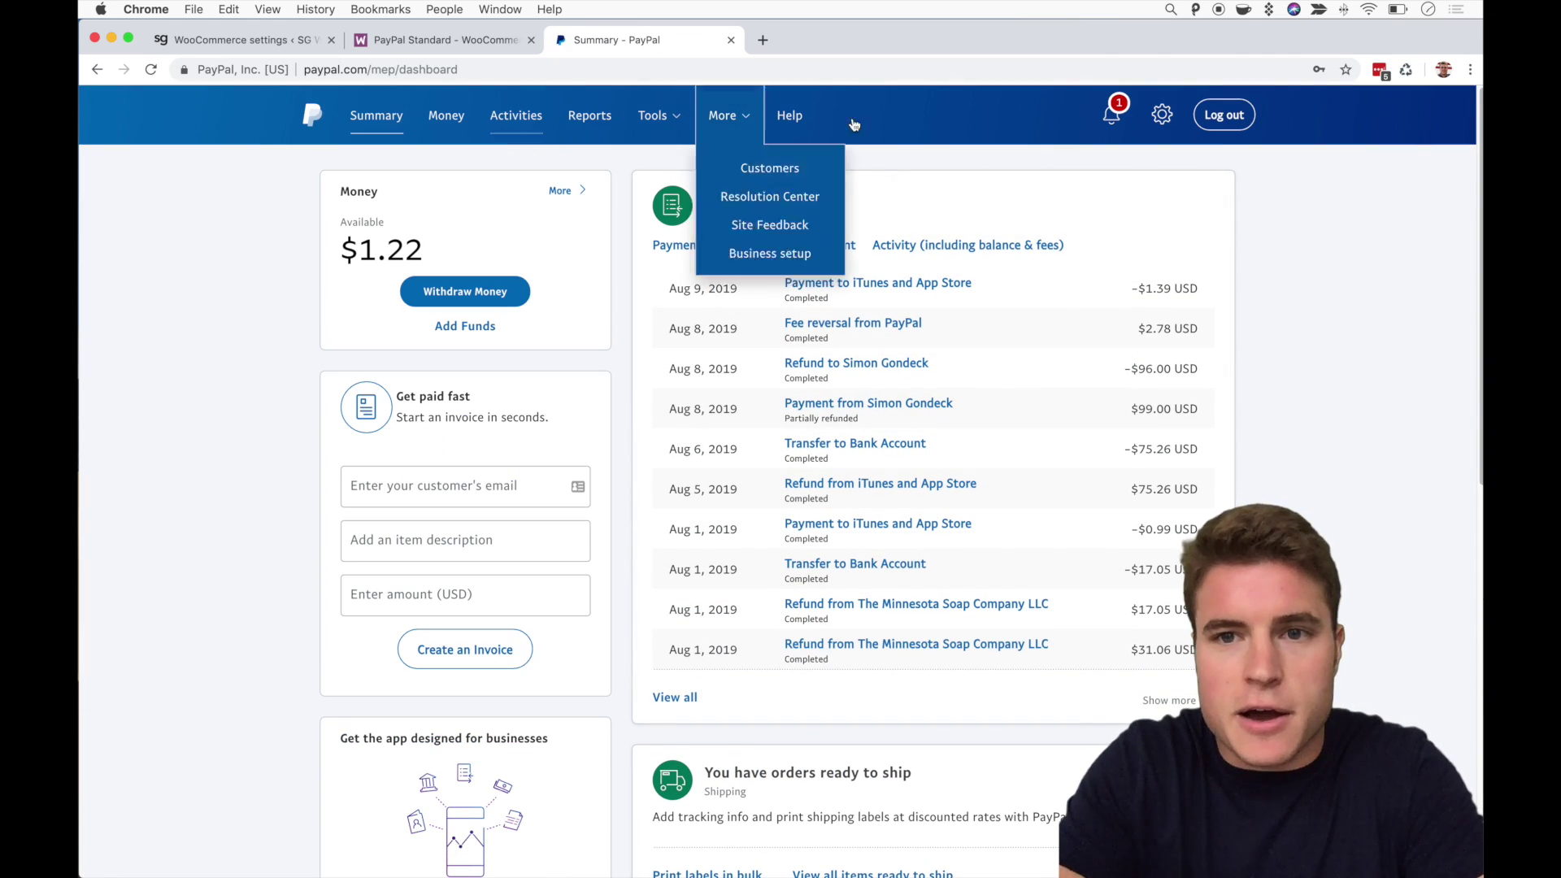
{"action": "left_click", "coordinate": [1163, 115]}
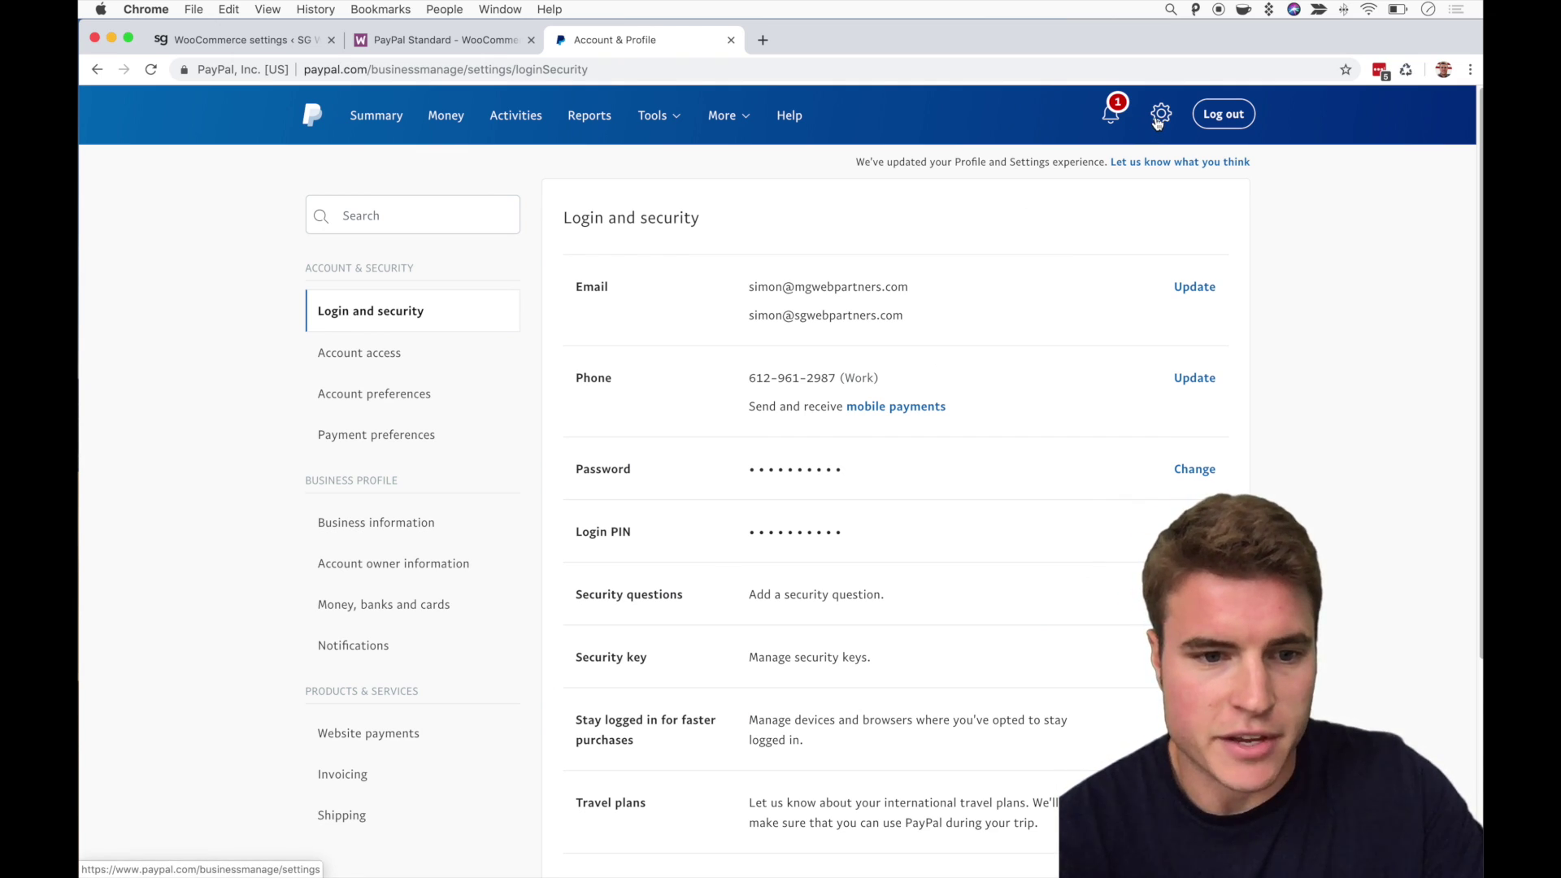
From Website payments API access, choose to manage the NVP/SOAP API integration (Classic) credentials.
{"action": "left_click", "coordinate": [415, 734]}
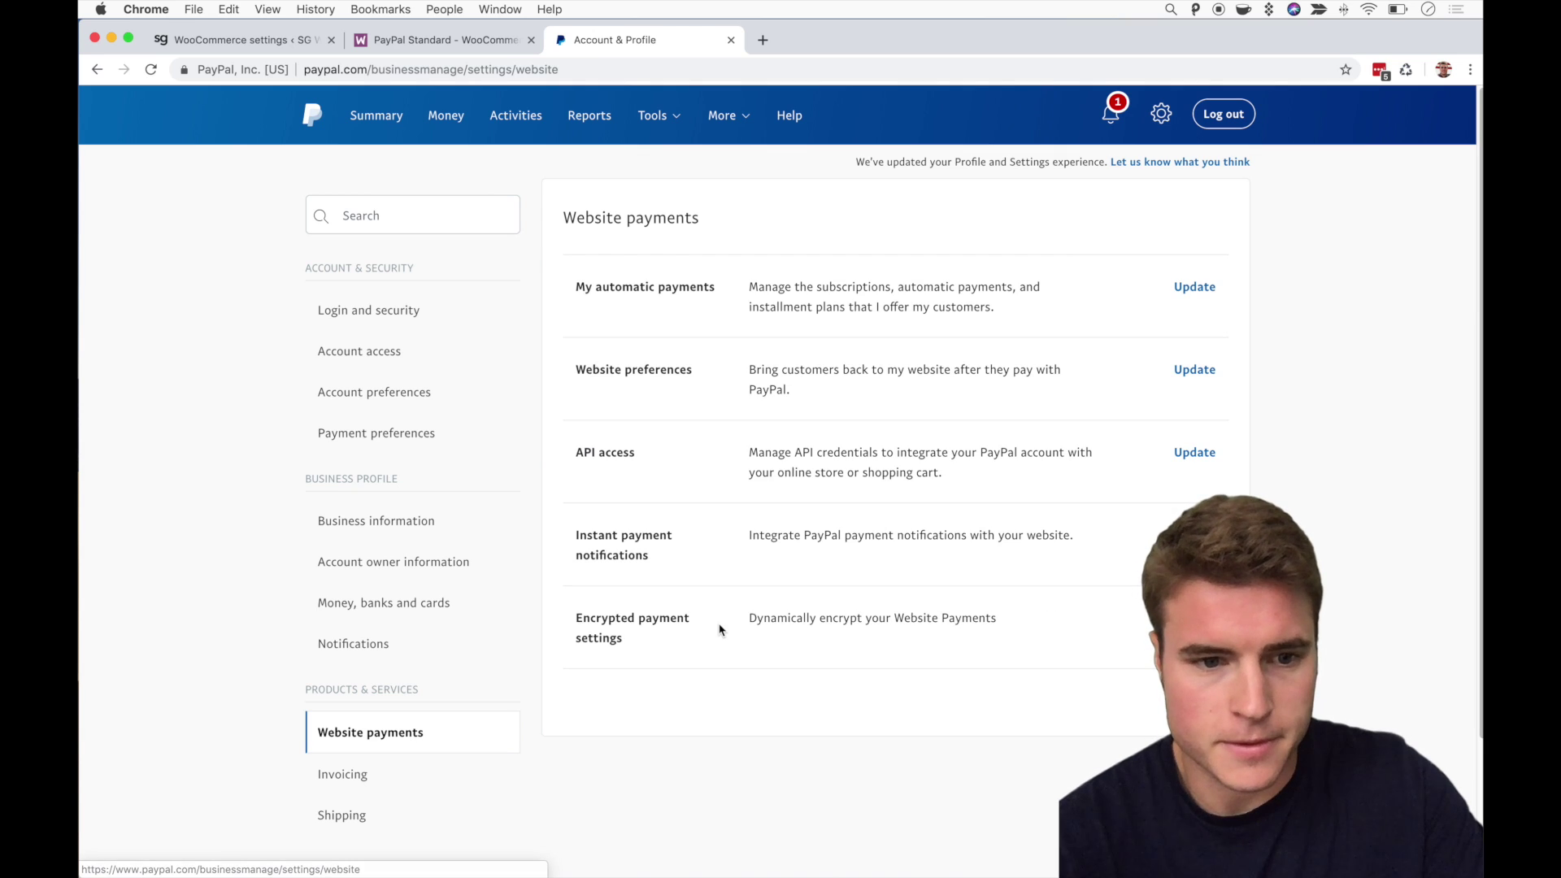
{"action": "left_click", "coordinate": [1195, 455]}
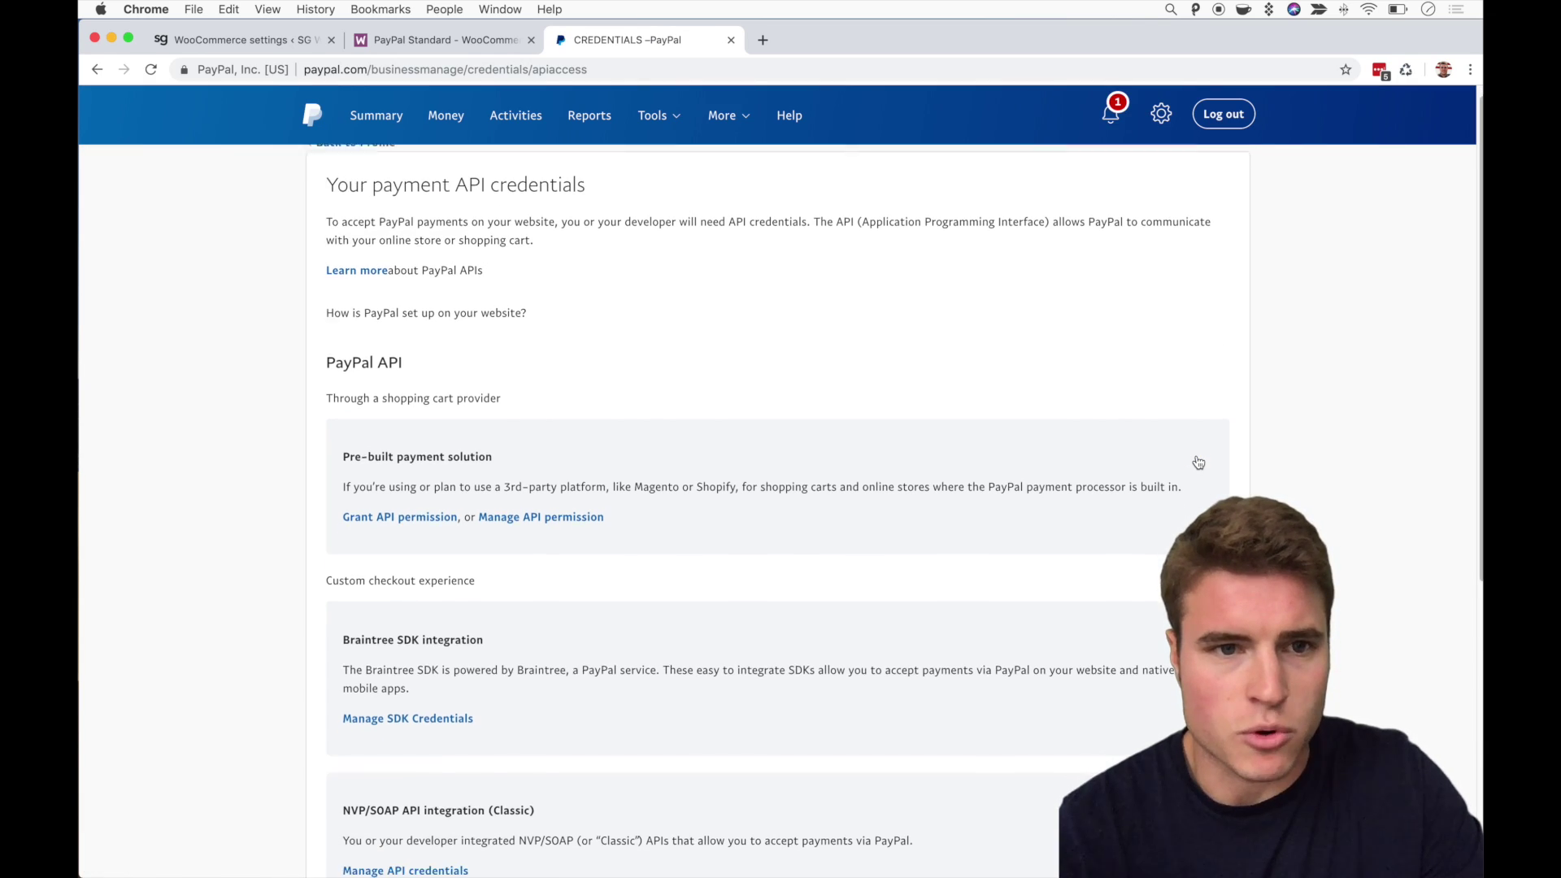
{"action": "scroll", "coordinate": [1198, 463], "scroll_direction": "down", "scroll_amount": 3}
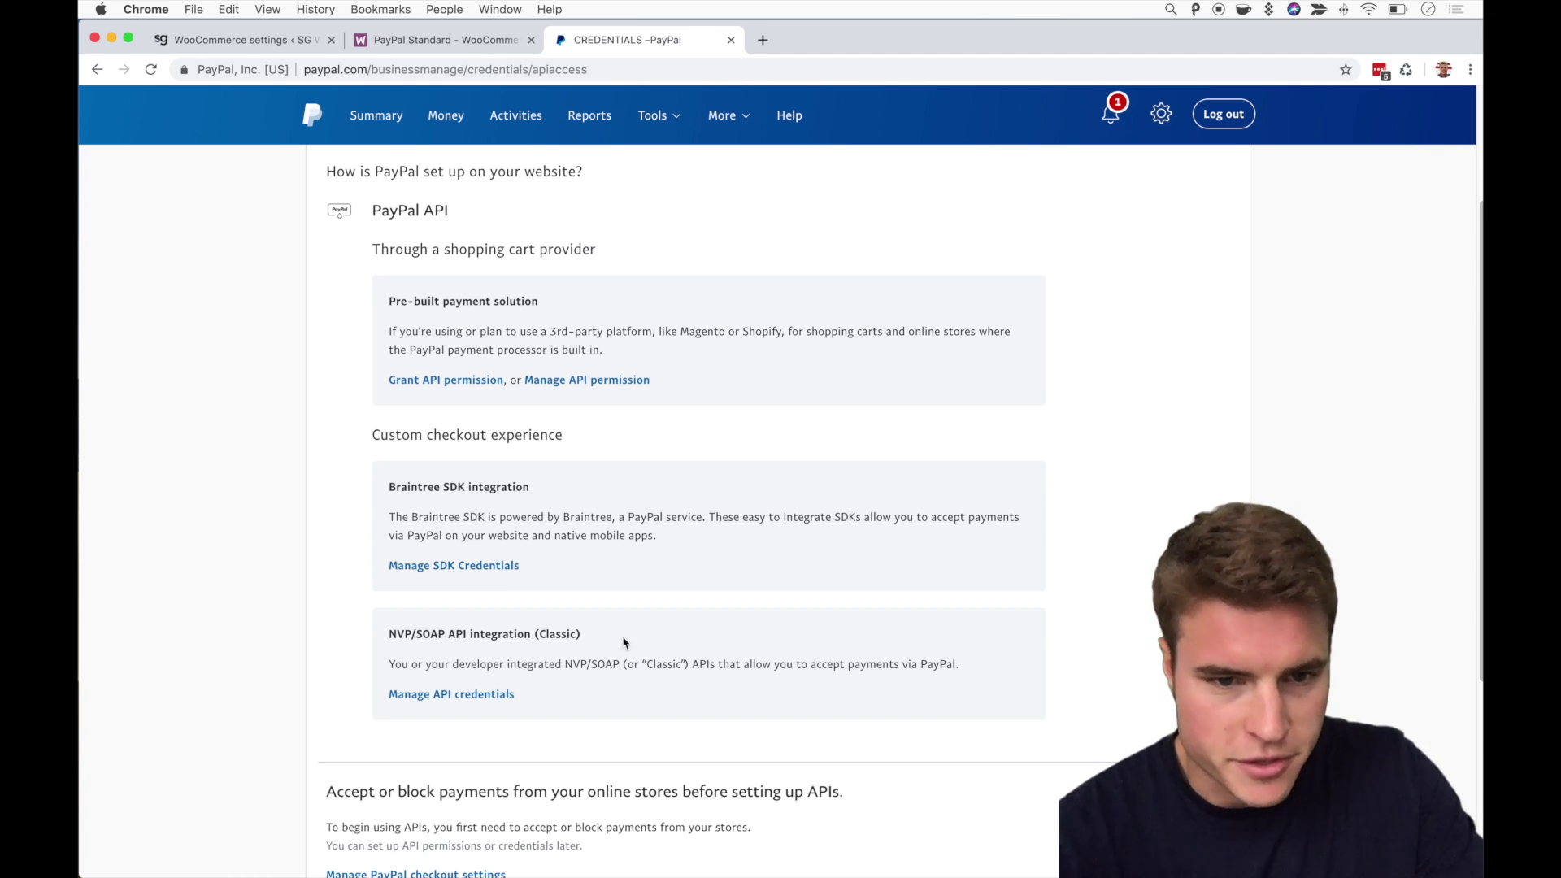
{"action": "left_click_drag", "start_coordinate": [592, 635], "coordinate": [388, 633]}
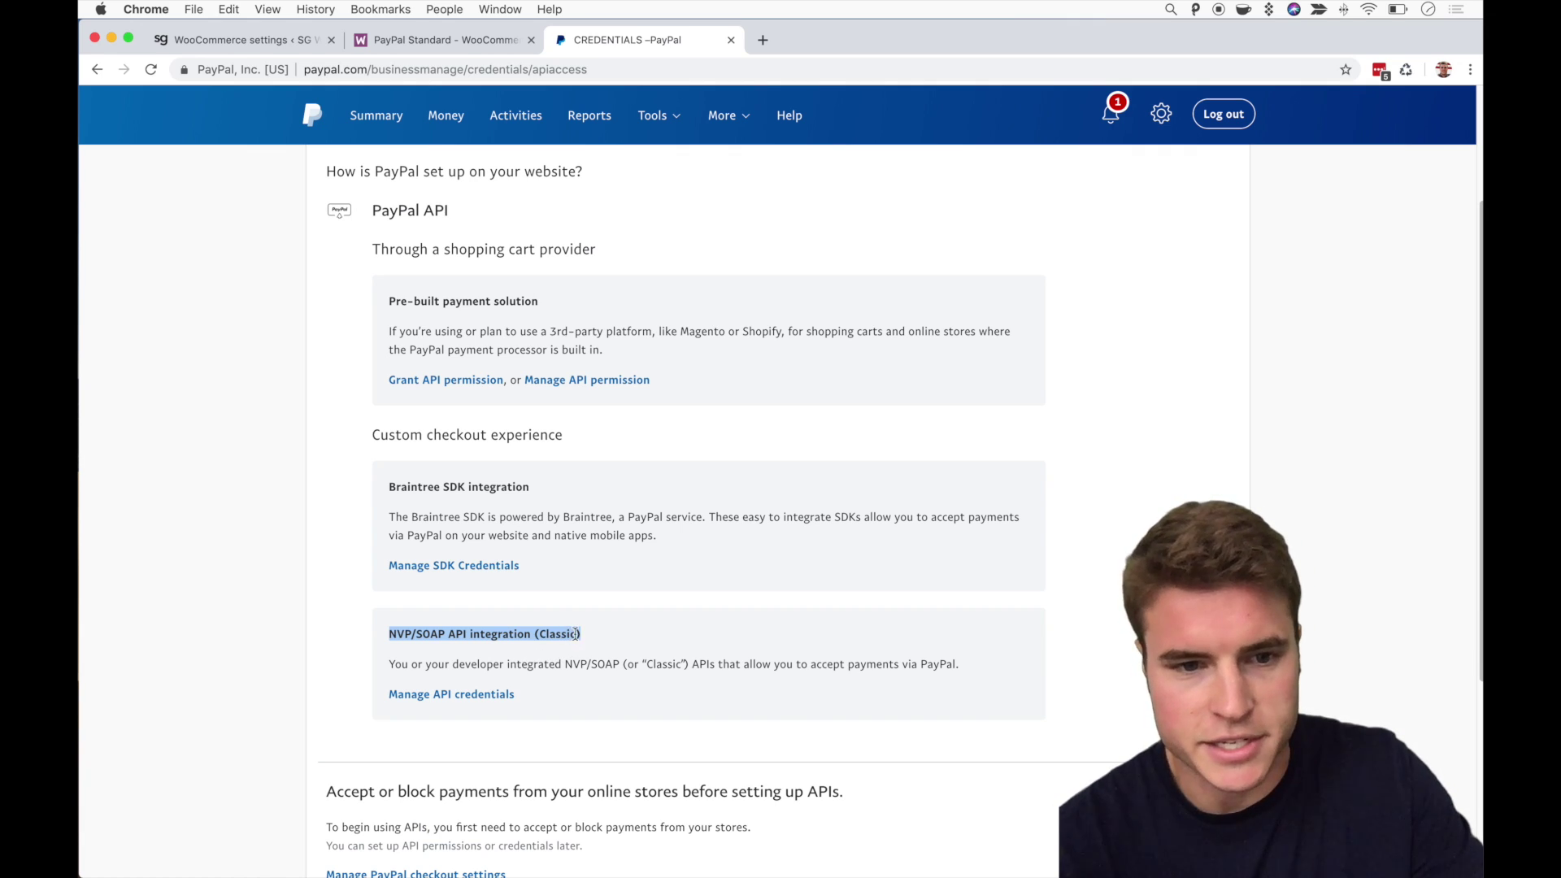
{"action": "left_click", "coordinate": [574, 633]}
{"action": "left_click", "coordinate": [474, 697]}
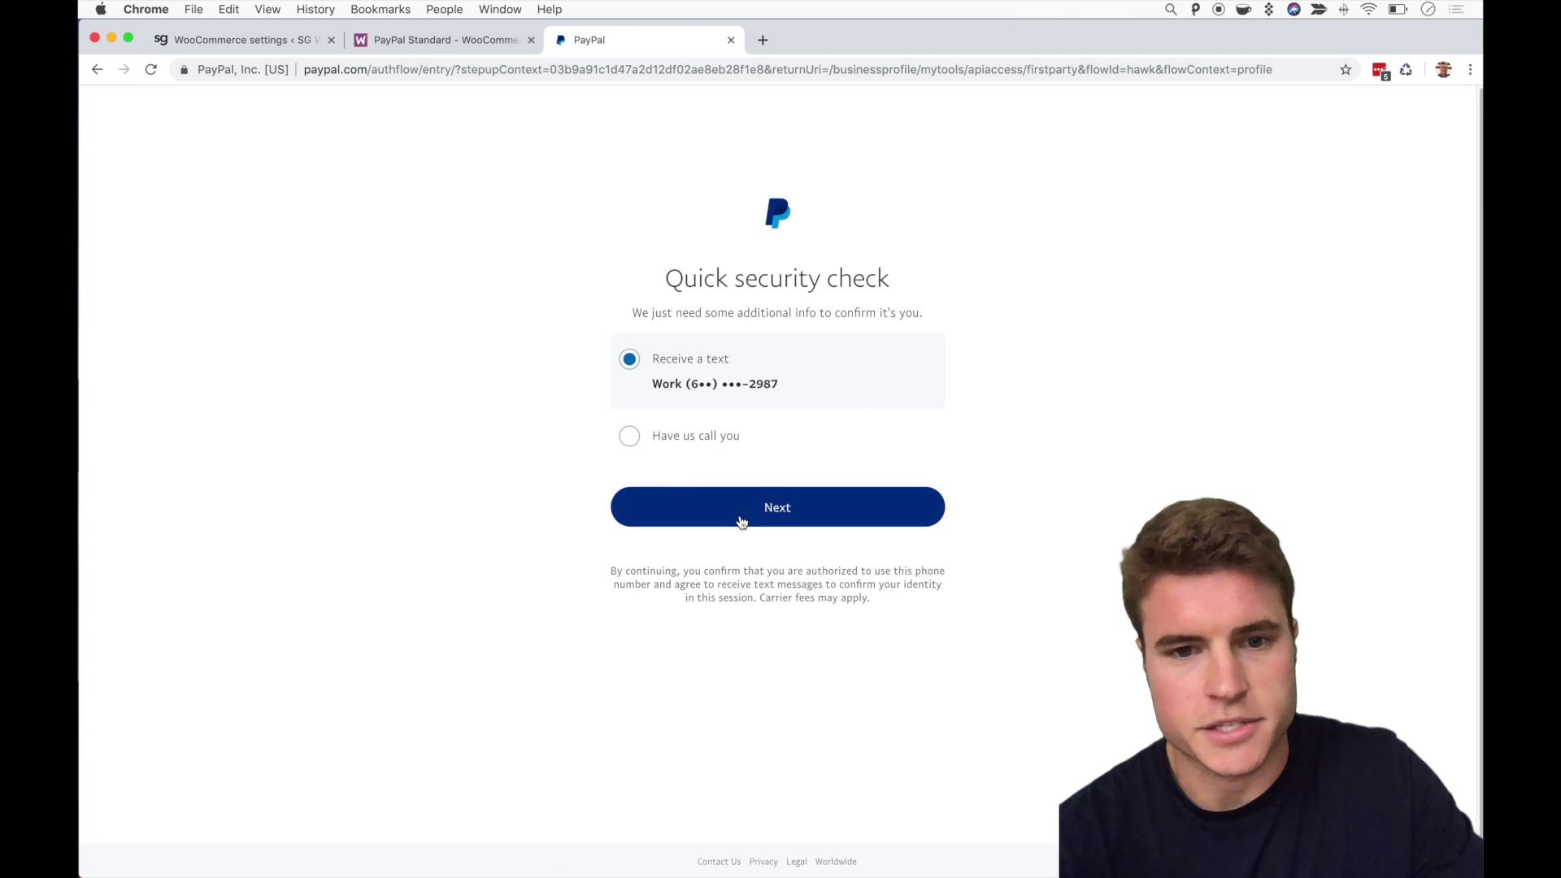
Verify identity with the 6-digit code sent by text to reach the API Signature page.
{"action": "left_click", "coordinate": [742, 523]}
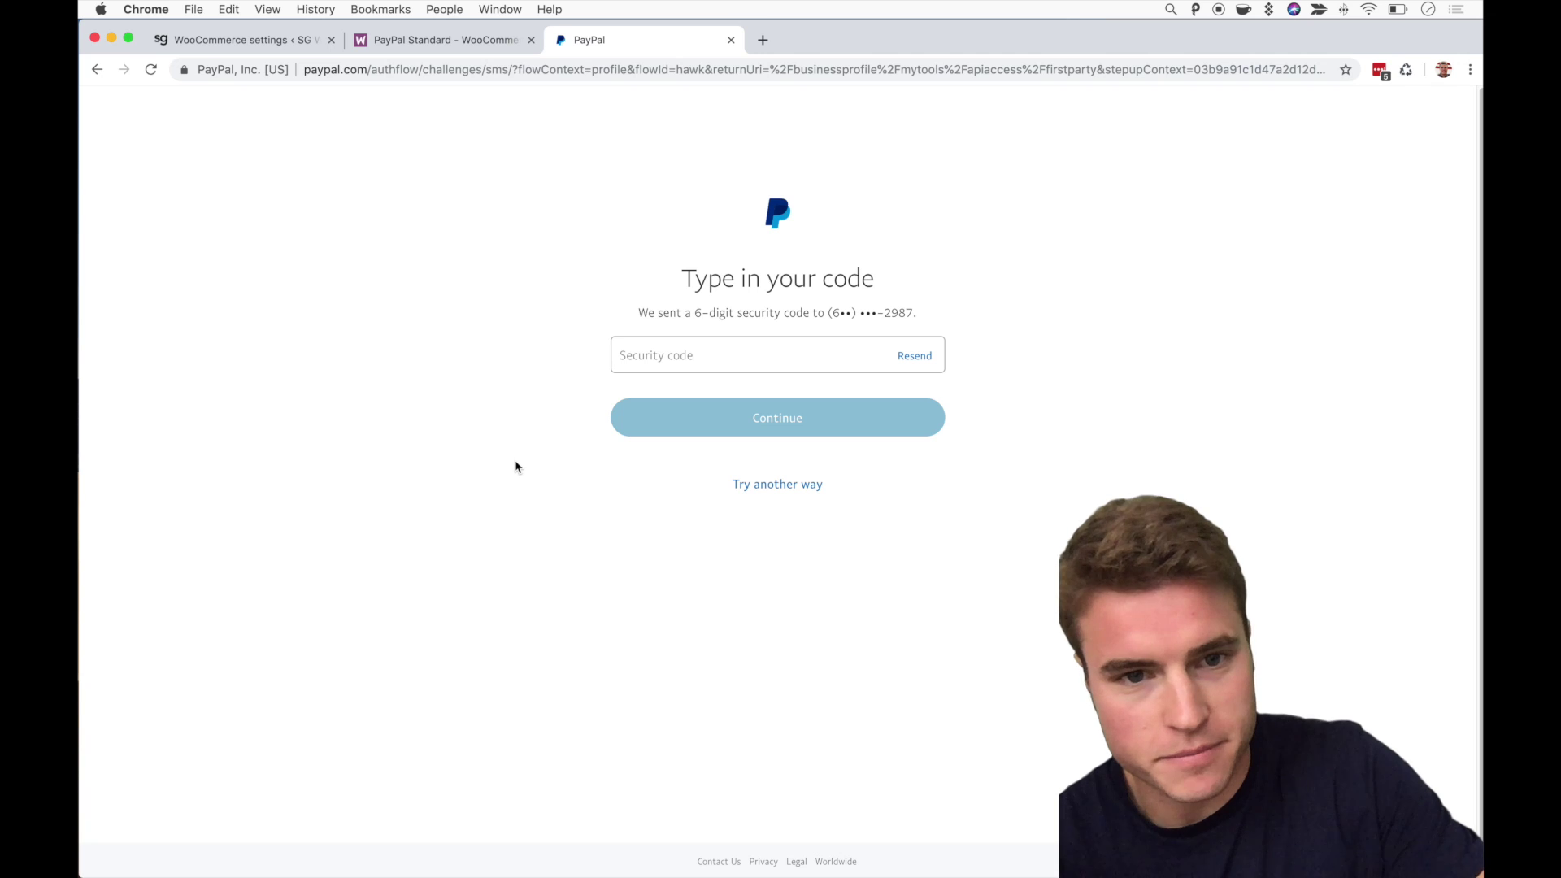
{"action": "left_click", "coordinate": [621, 355]}
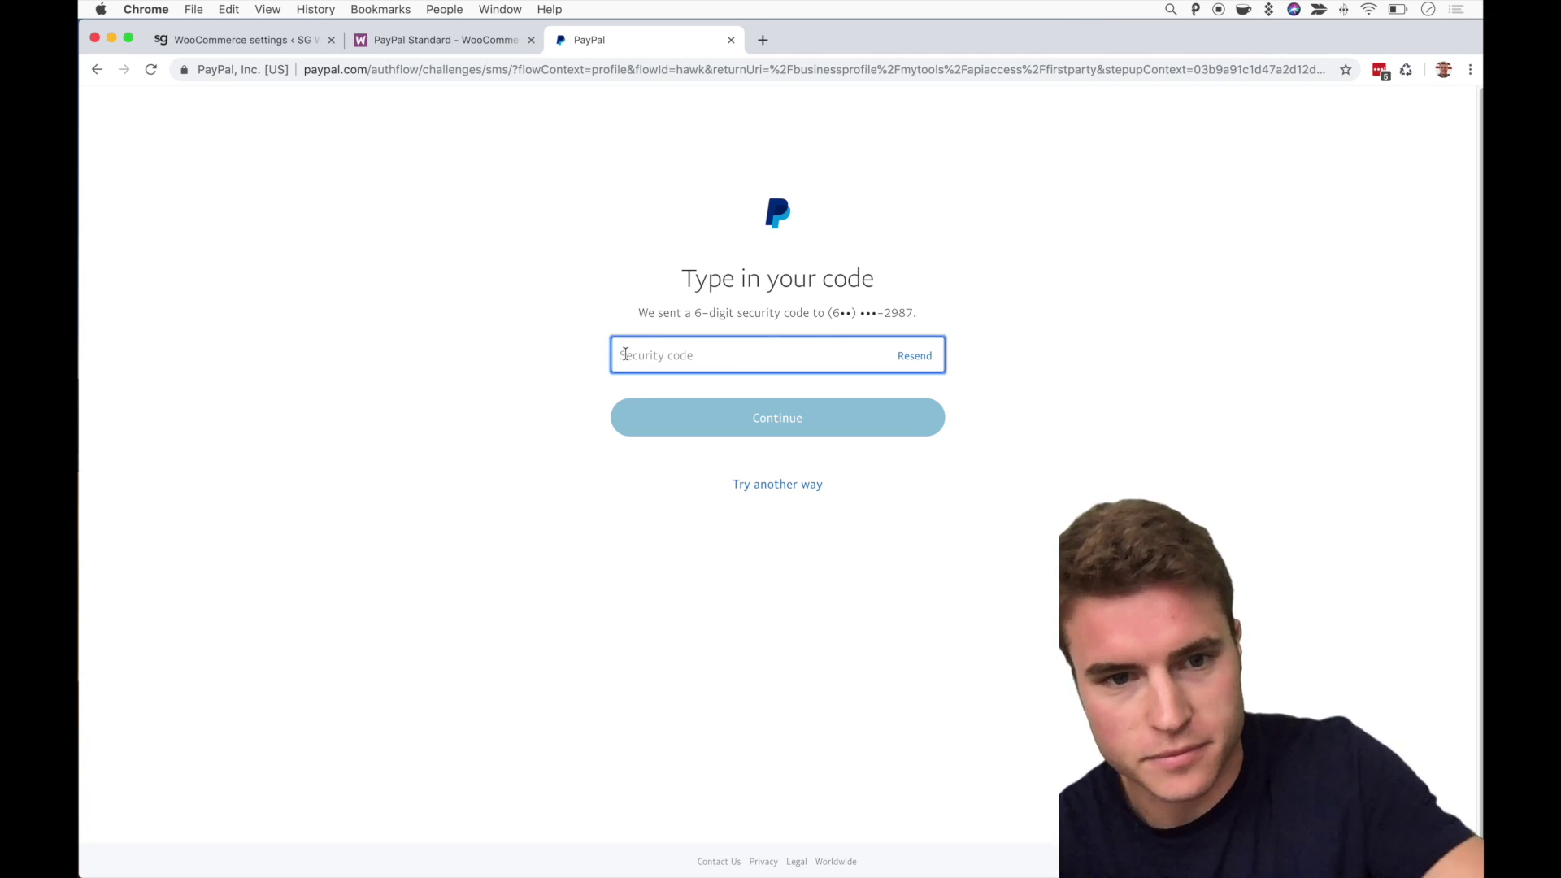
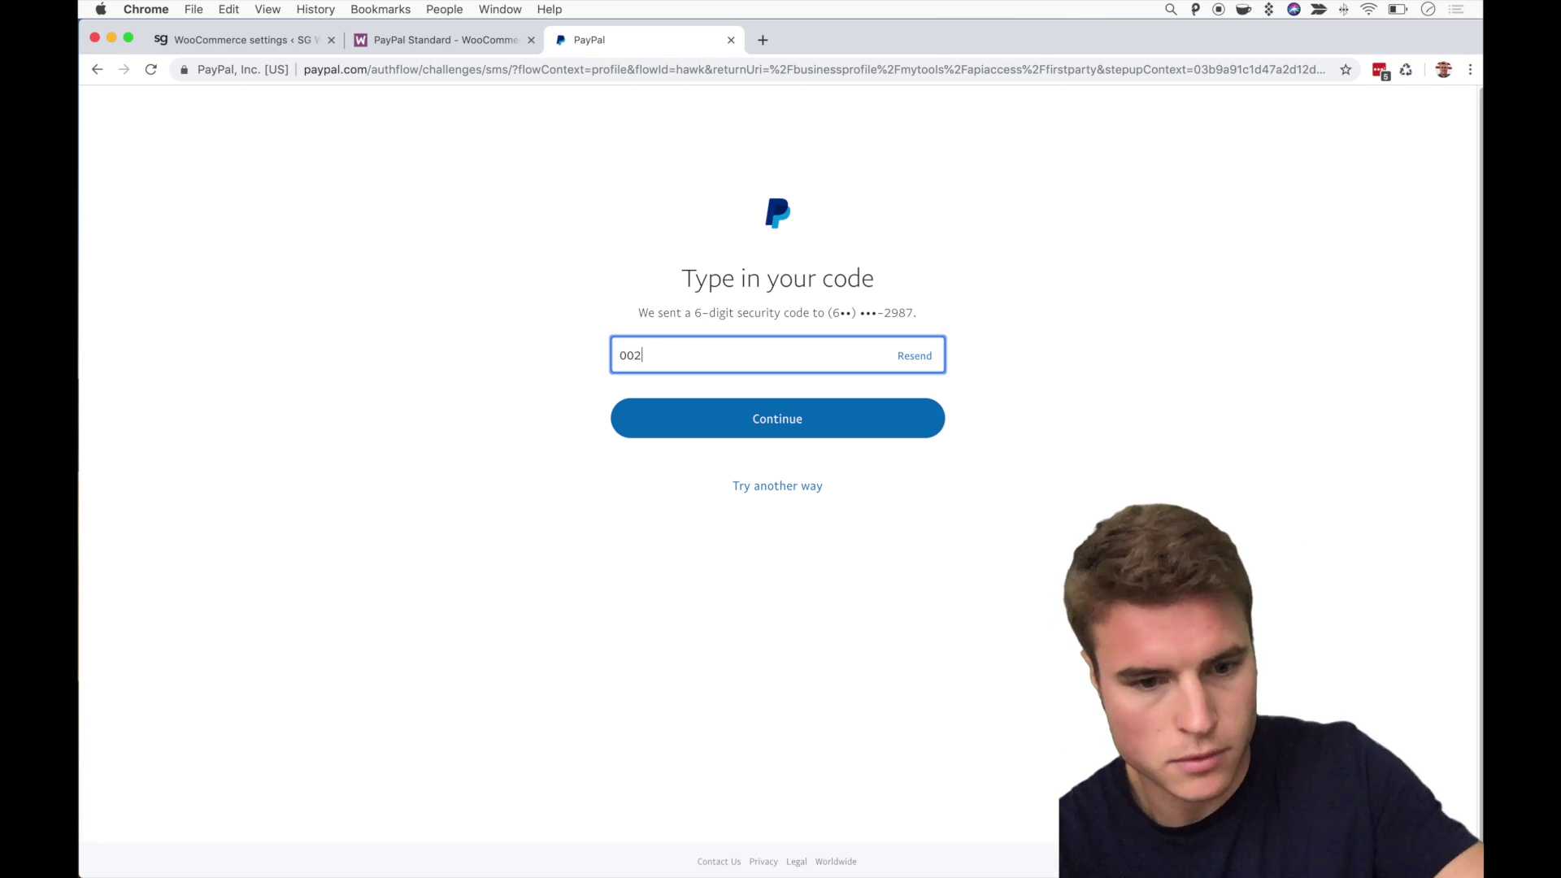
{"action": "left_click", "coordinate": [683, 422]}
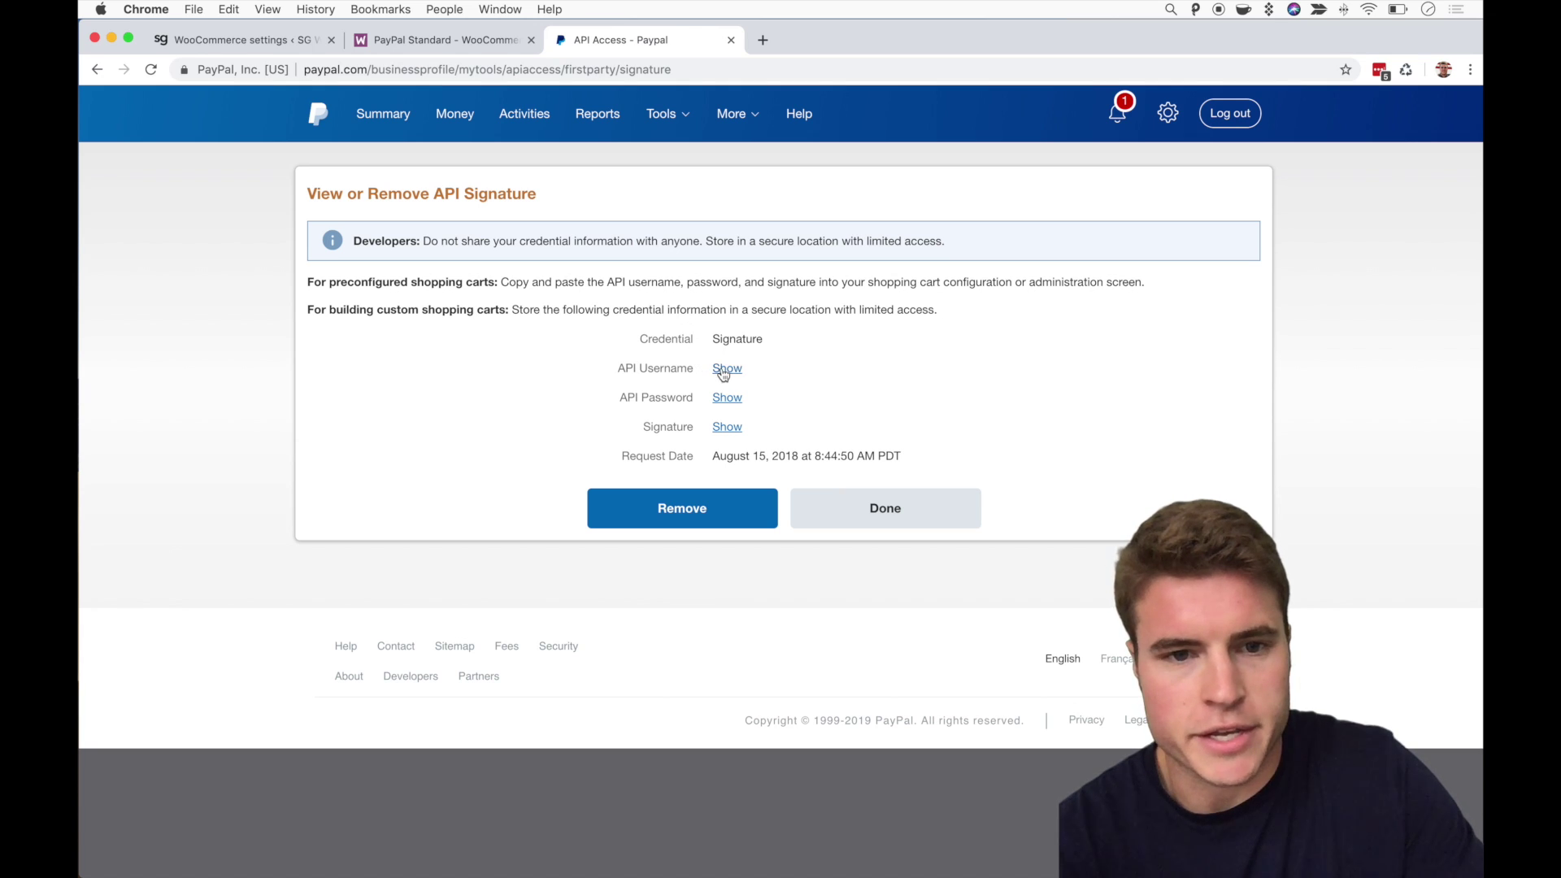
Place WooCommerce's API credentials fields and PayPal's API Signature page in side-by-side windows.
{"action": "left_click", "coordinate": [292, 48]}
{"action": "left_click_drag", "start_coordinate": [291, 49], "coordinate": [295, 86]}
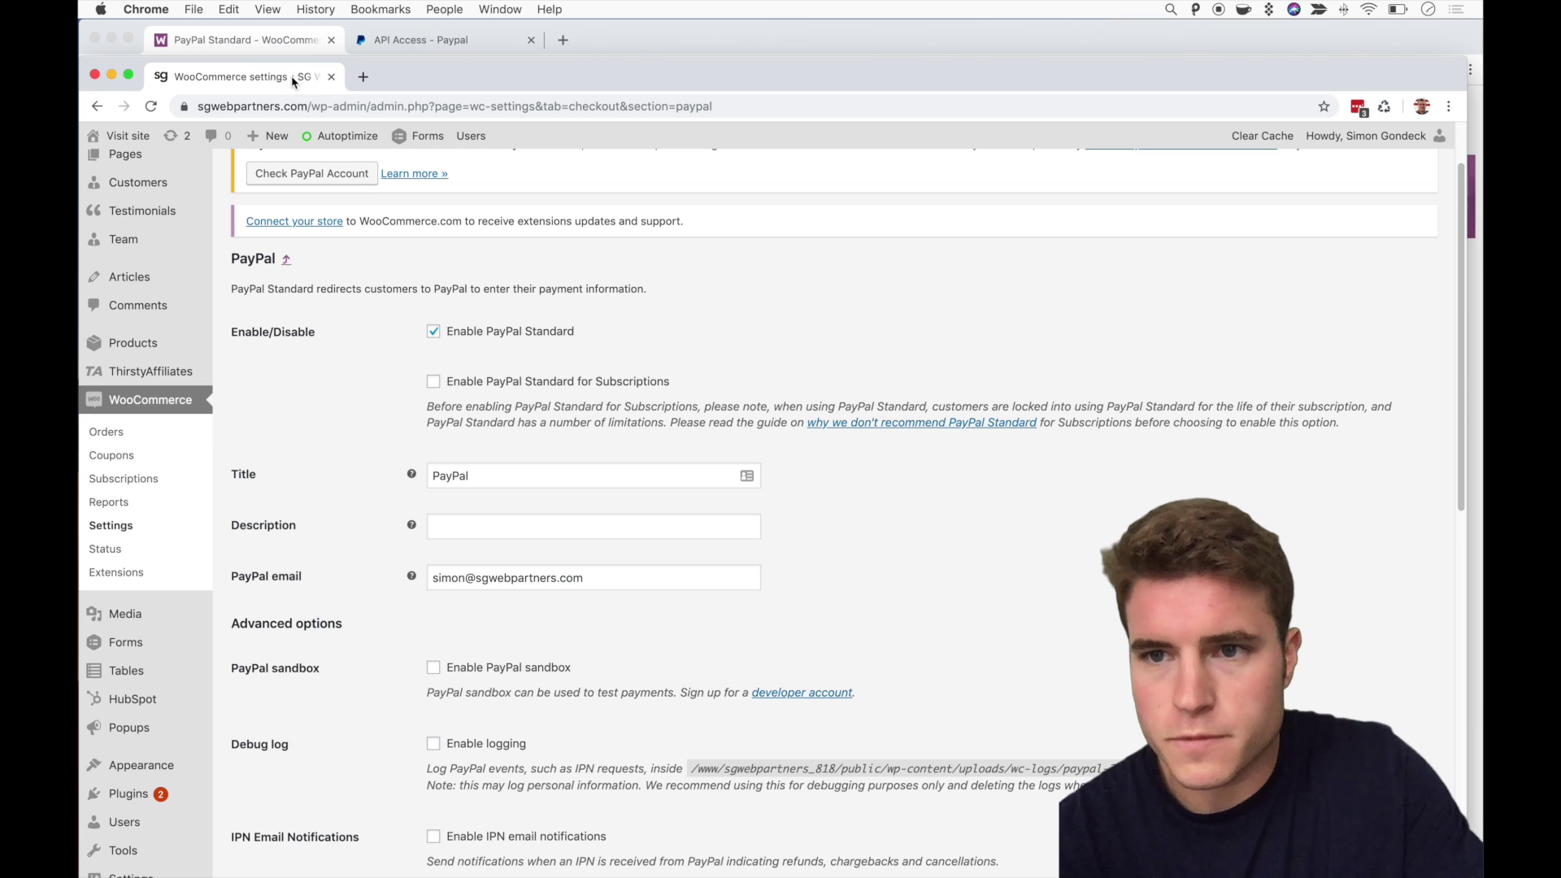
{"action": "left_click_drag", "start_coordinate": [1465, 59], "coordinate": [809, 21]}
{"action": "scroll", "coordinate": [589, 299], "scroll_direction": "down", "scroll_amount": 15}
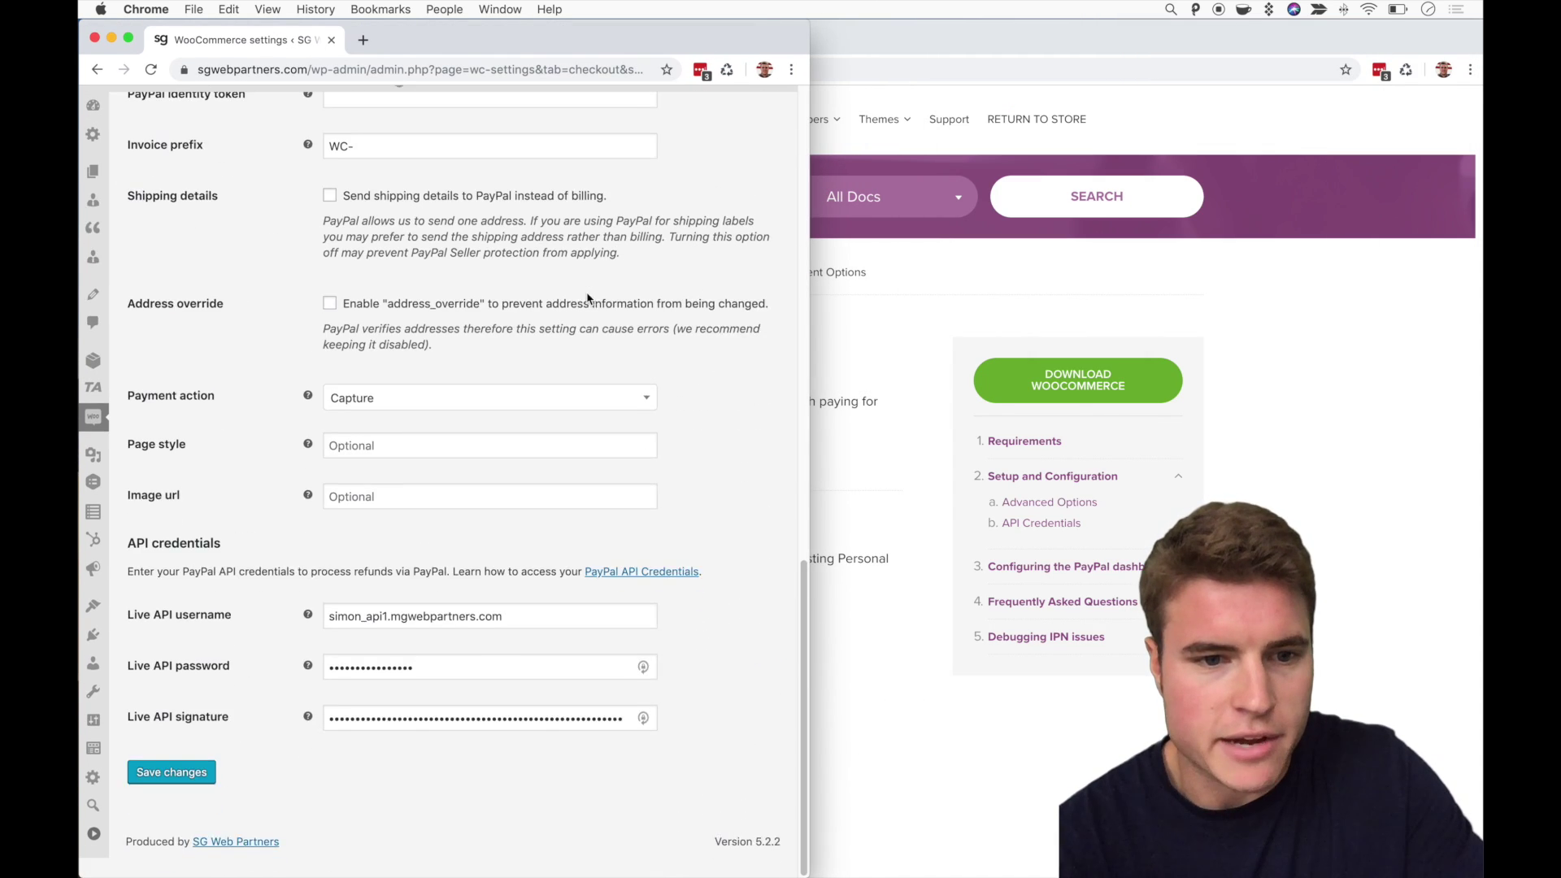
{"action": "left_click", "coordinate": [895, 21]}
{"action": "left_click", "coordinate": [457, 37]}
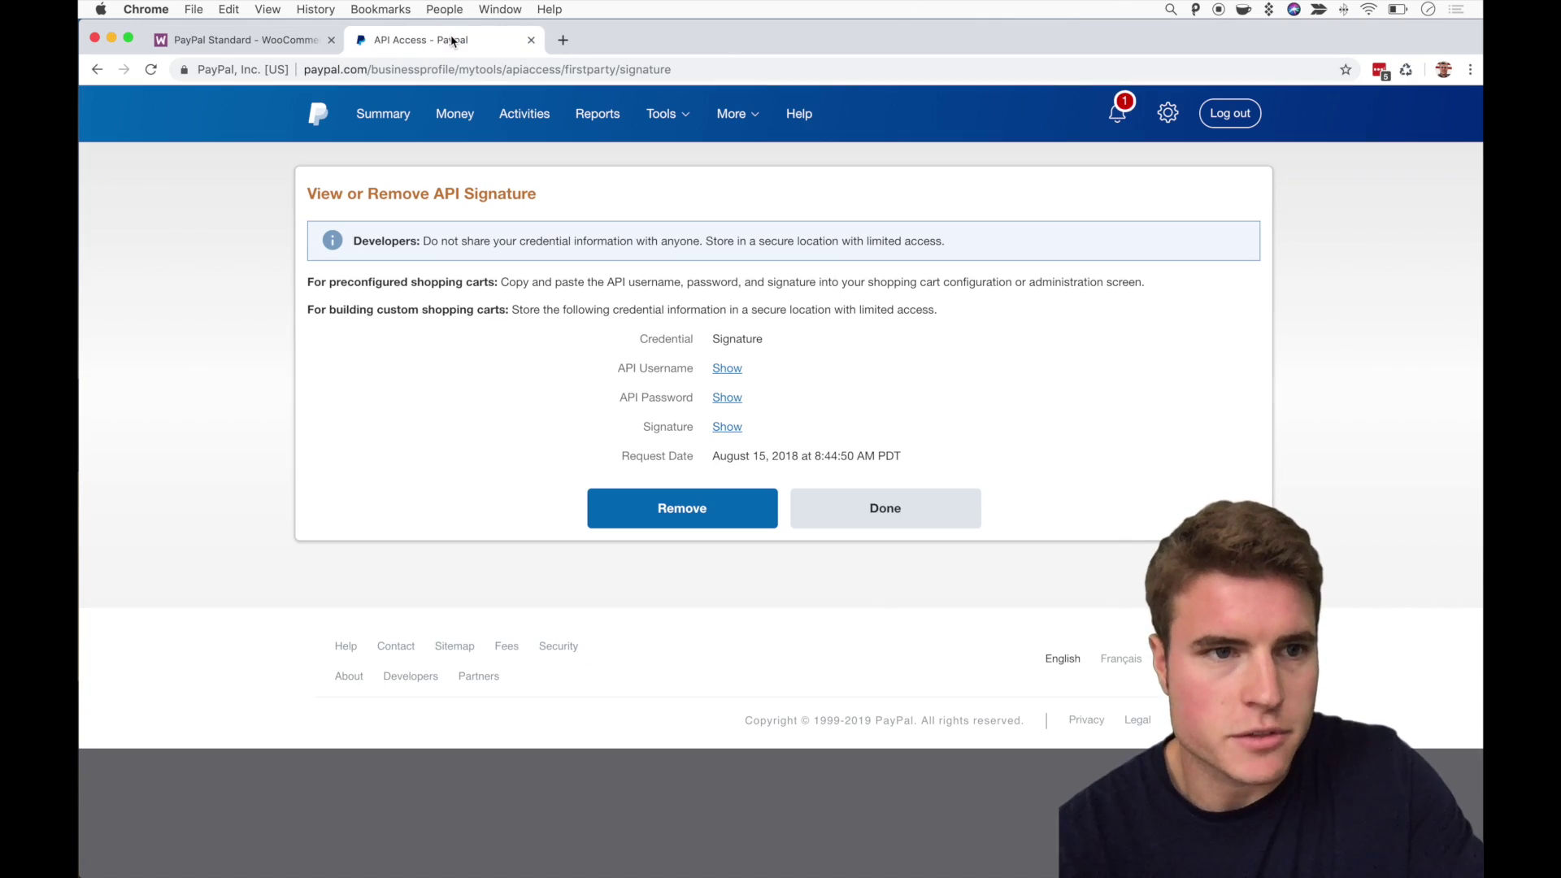
{"action": "left_click_drag", "start_coordinate": [79, 30], "coordinate": [808, 6]}
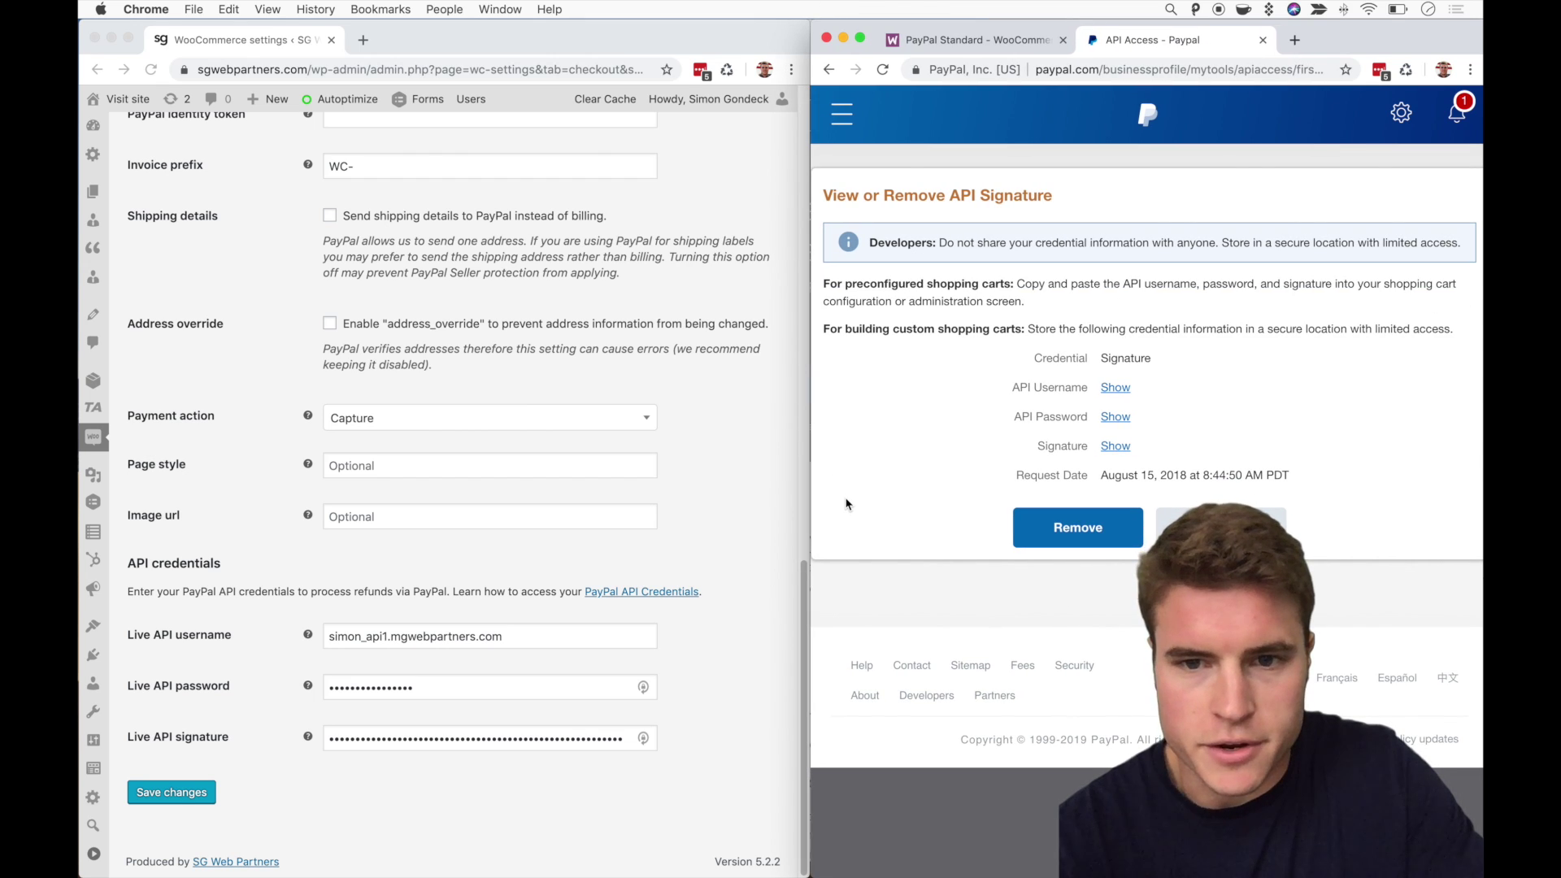
Reveal and copy PayPal's API username, password and signature into WooCommerce's Live API fields.
{"action": "left_click", "coordinate": [1118, 387]}
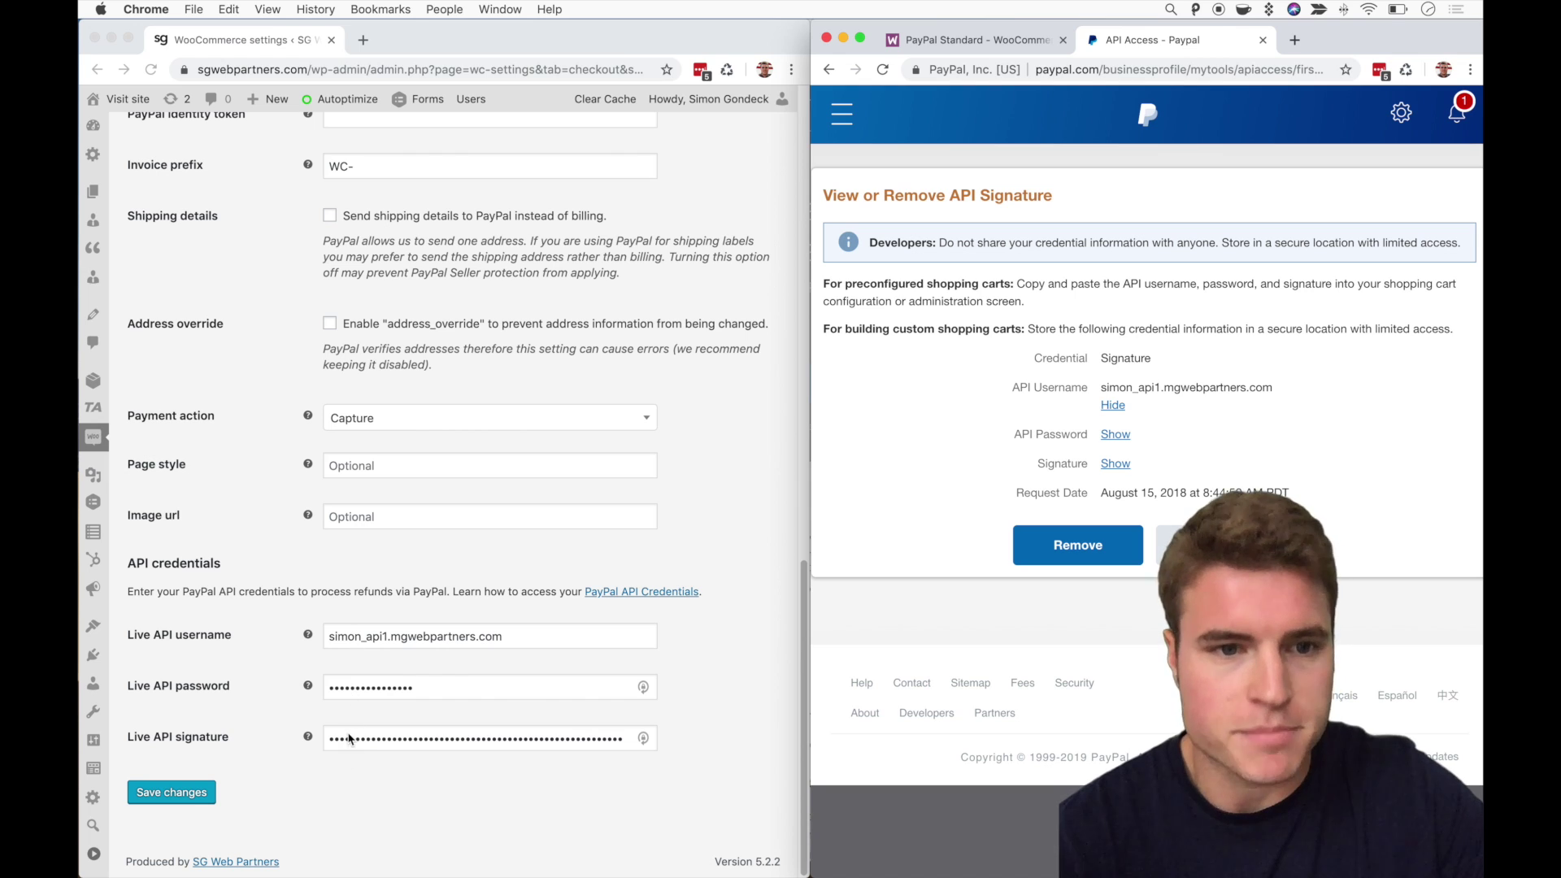
{"action": "left_click", "coordinate": [349, 772]}
{"action": "scroll", "coordinate": [347, 787], "scroll_direction": "up", "scroll_amount": 2}
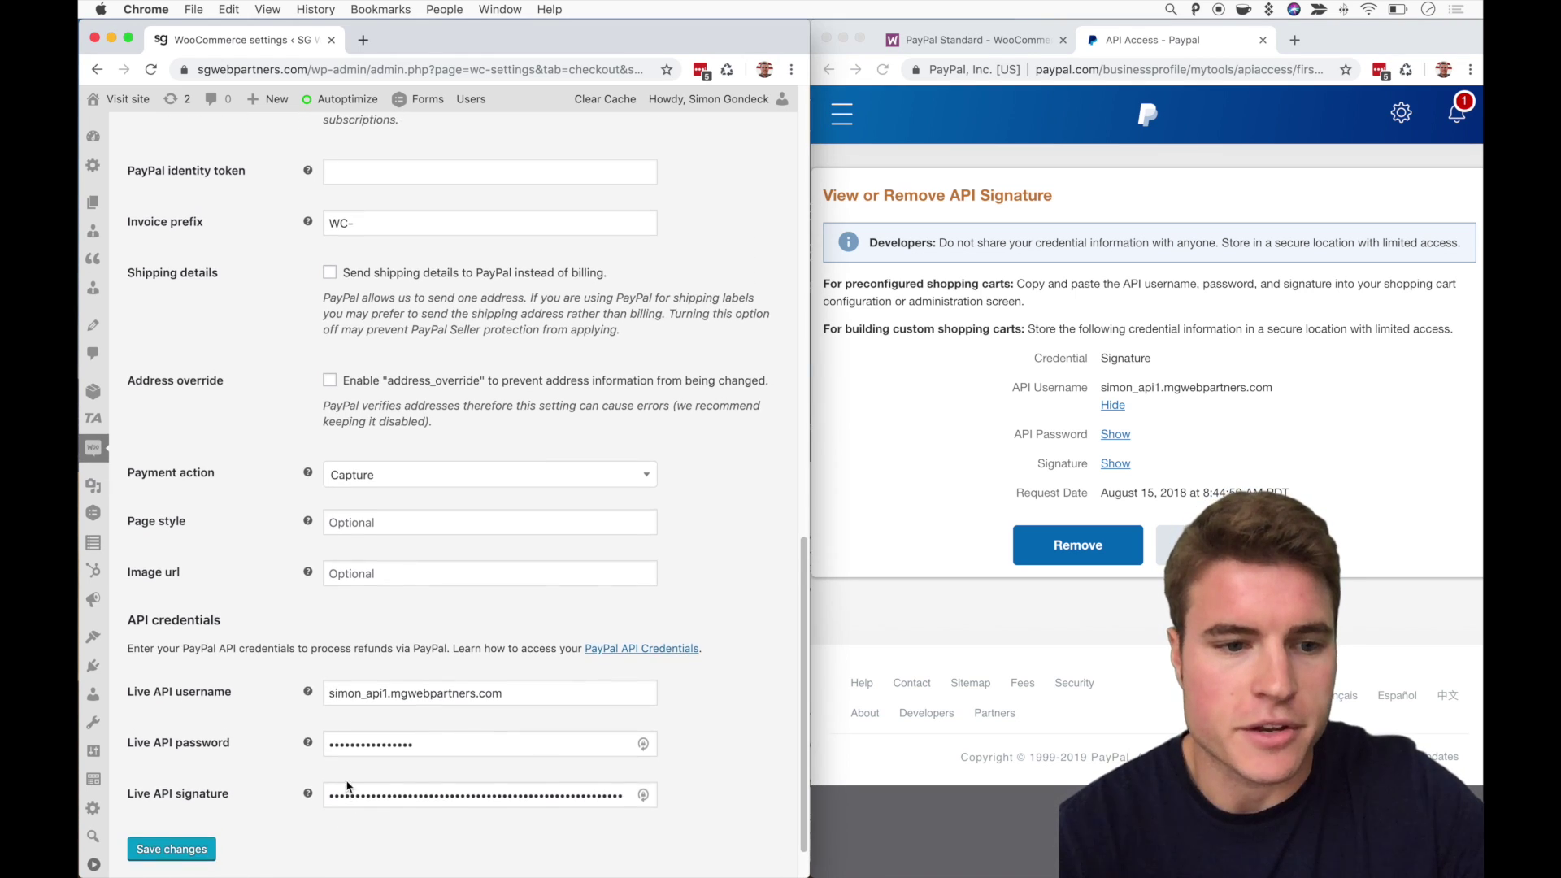
Save the PayPal Standard settings and check the PayPal email address entry.
{"action": "left_click", "coordinate": [207, 832]}
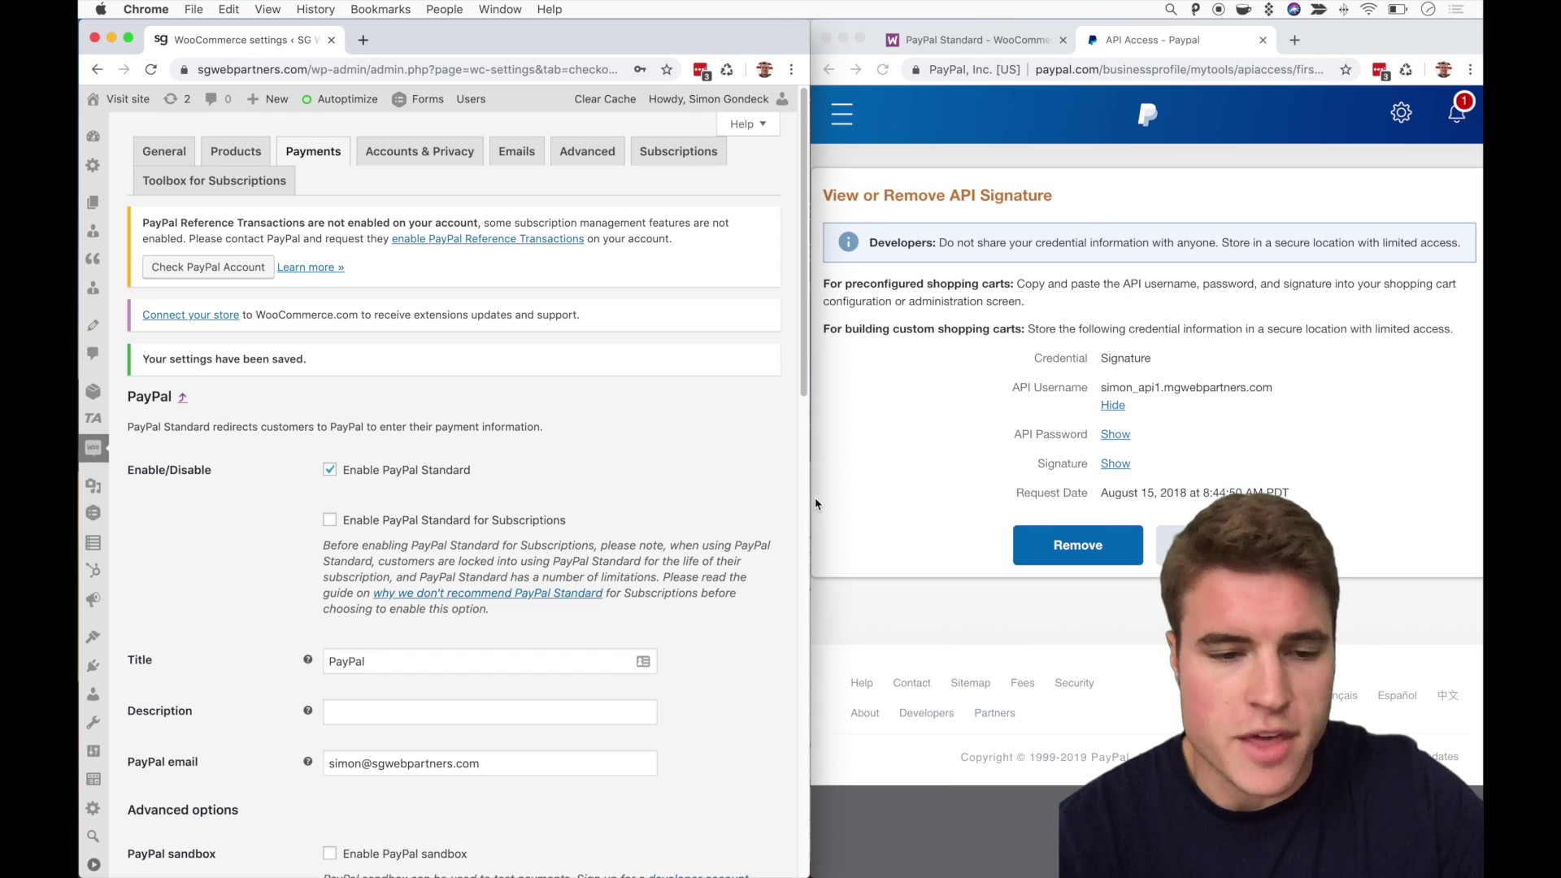
{"action": "scroll", "coordinate": [715, 545], "scroll_direction": "down", "scroll_amount": 2}
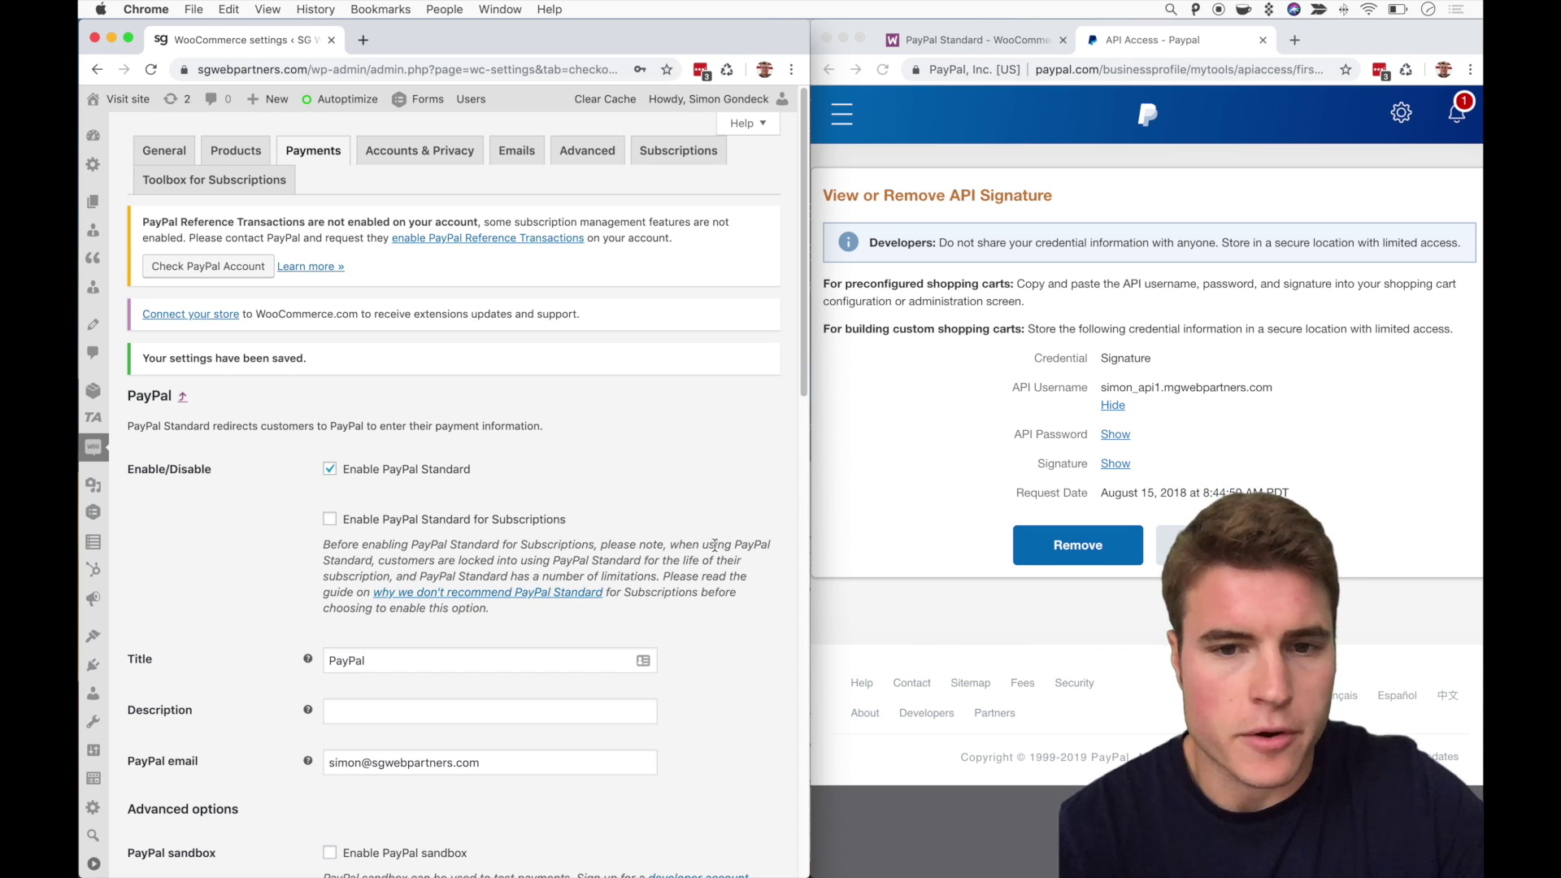
{"action": "scroll", "coordinate": [714, 544], "scroll_direction": "down", "scroll_amount": 2}
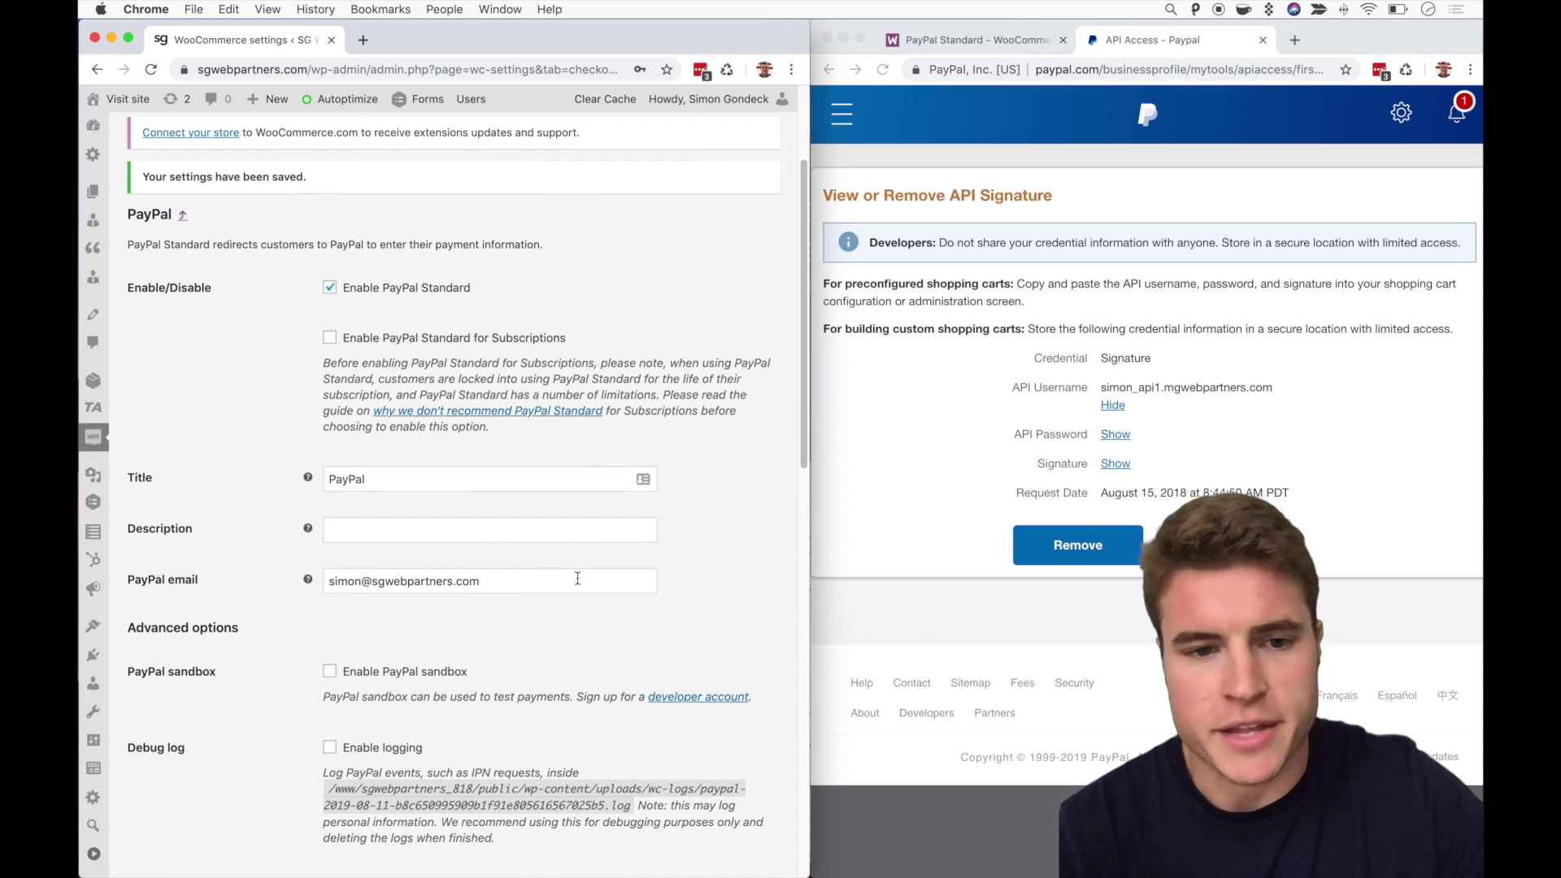
{"action": "left_click", "coordinate": [524, 581]}
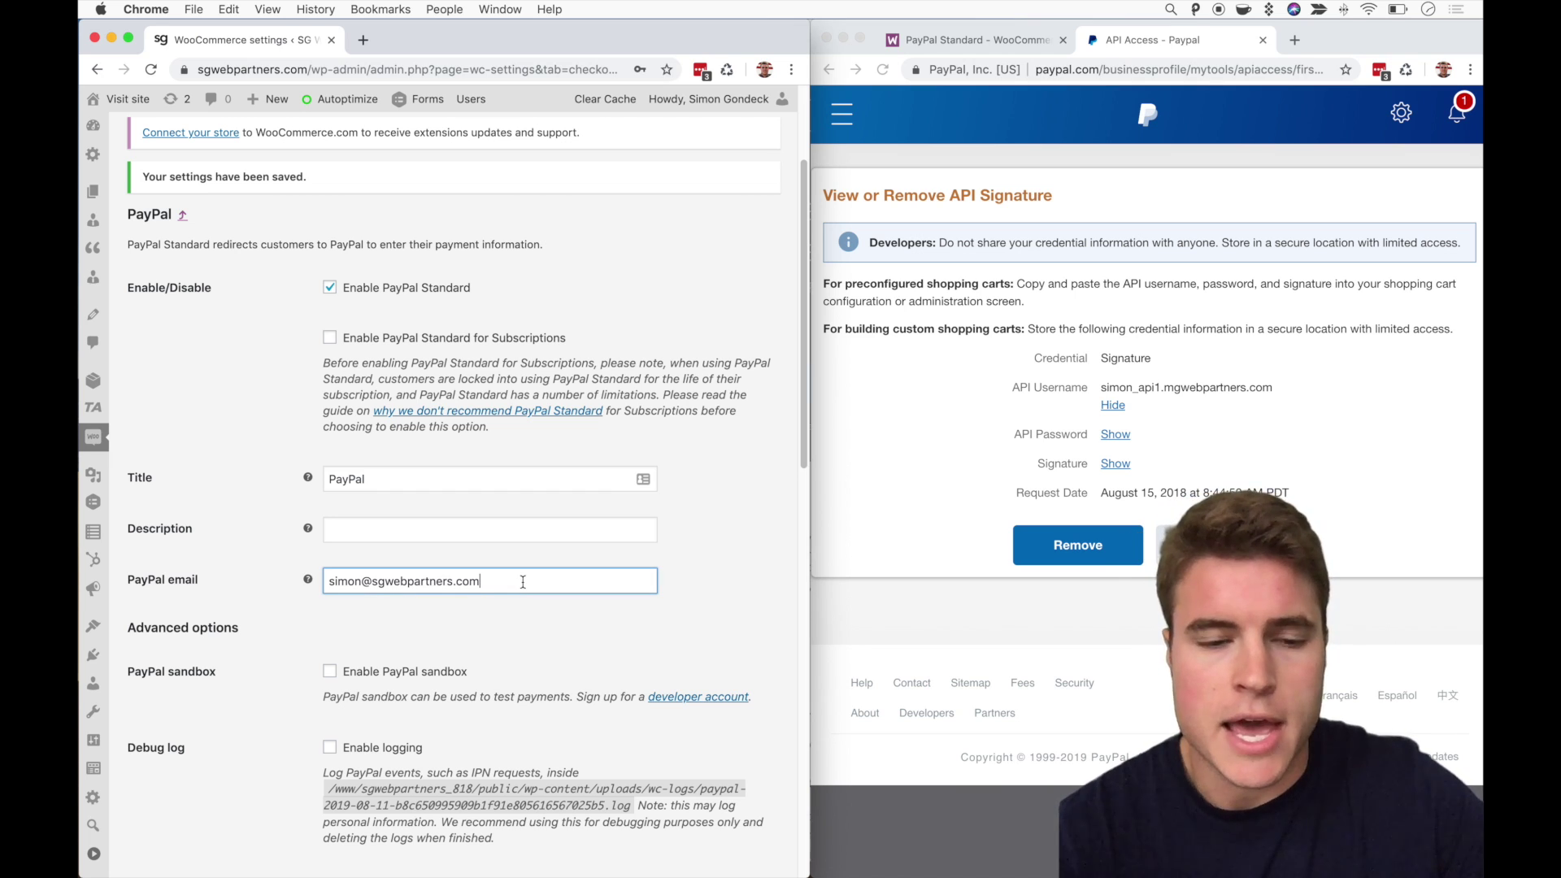
Tick Enable IPN email notifications, then leave PayPal's API signature page.
{"action": "scroll", "coordinate": [338, 323], "scroll_direction": "down", "scroll_amount": 9}
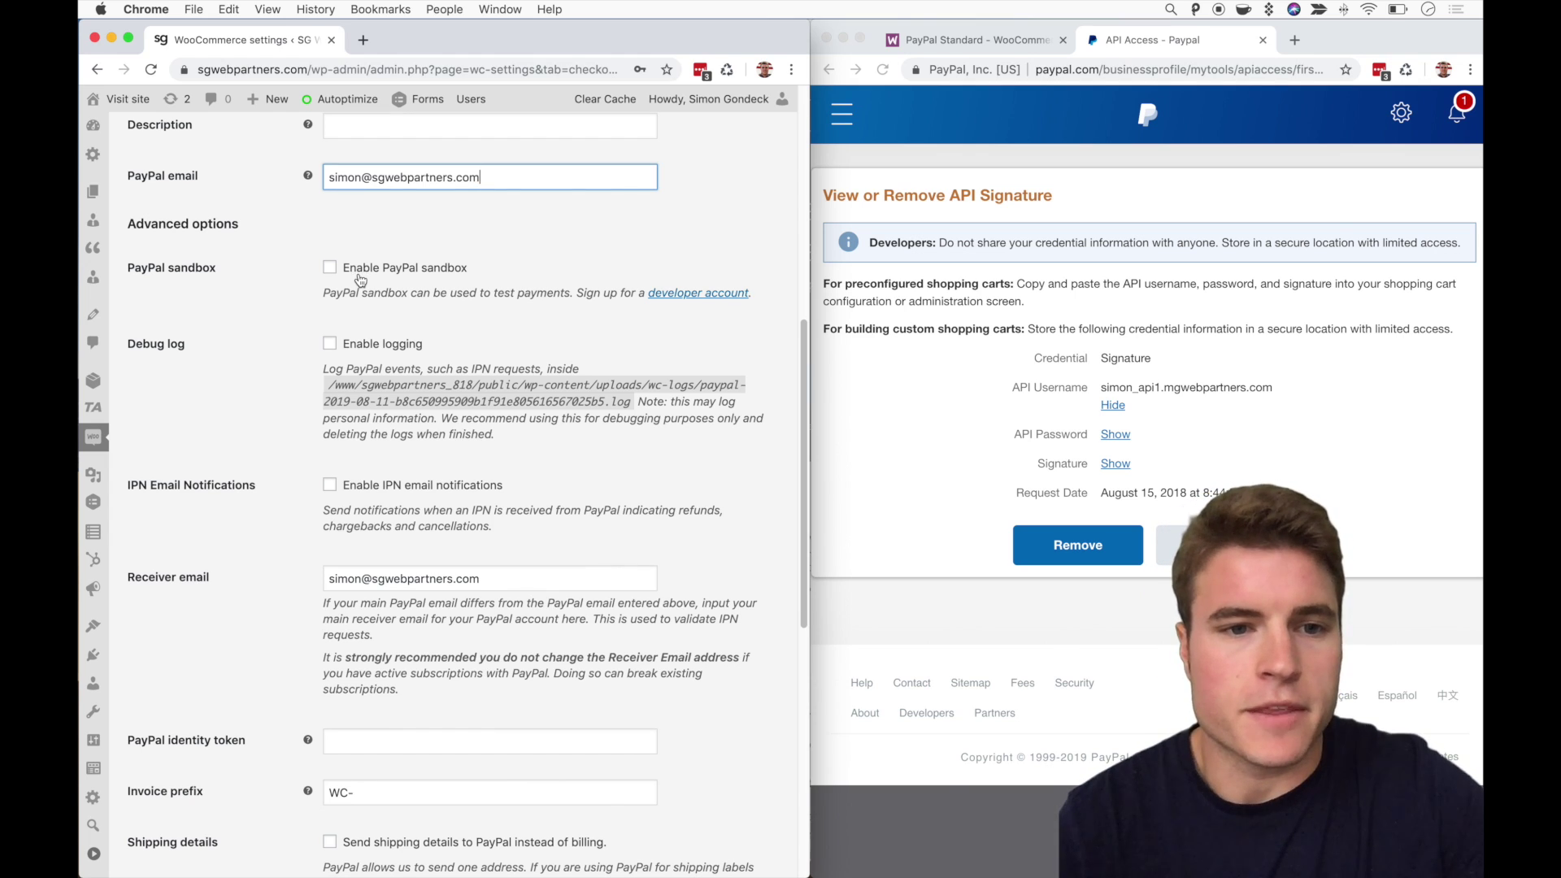
{"action": "scroll", "coordinate": [360, 279], "scroll_direction": "down", "scroll_amount": 3}
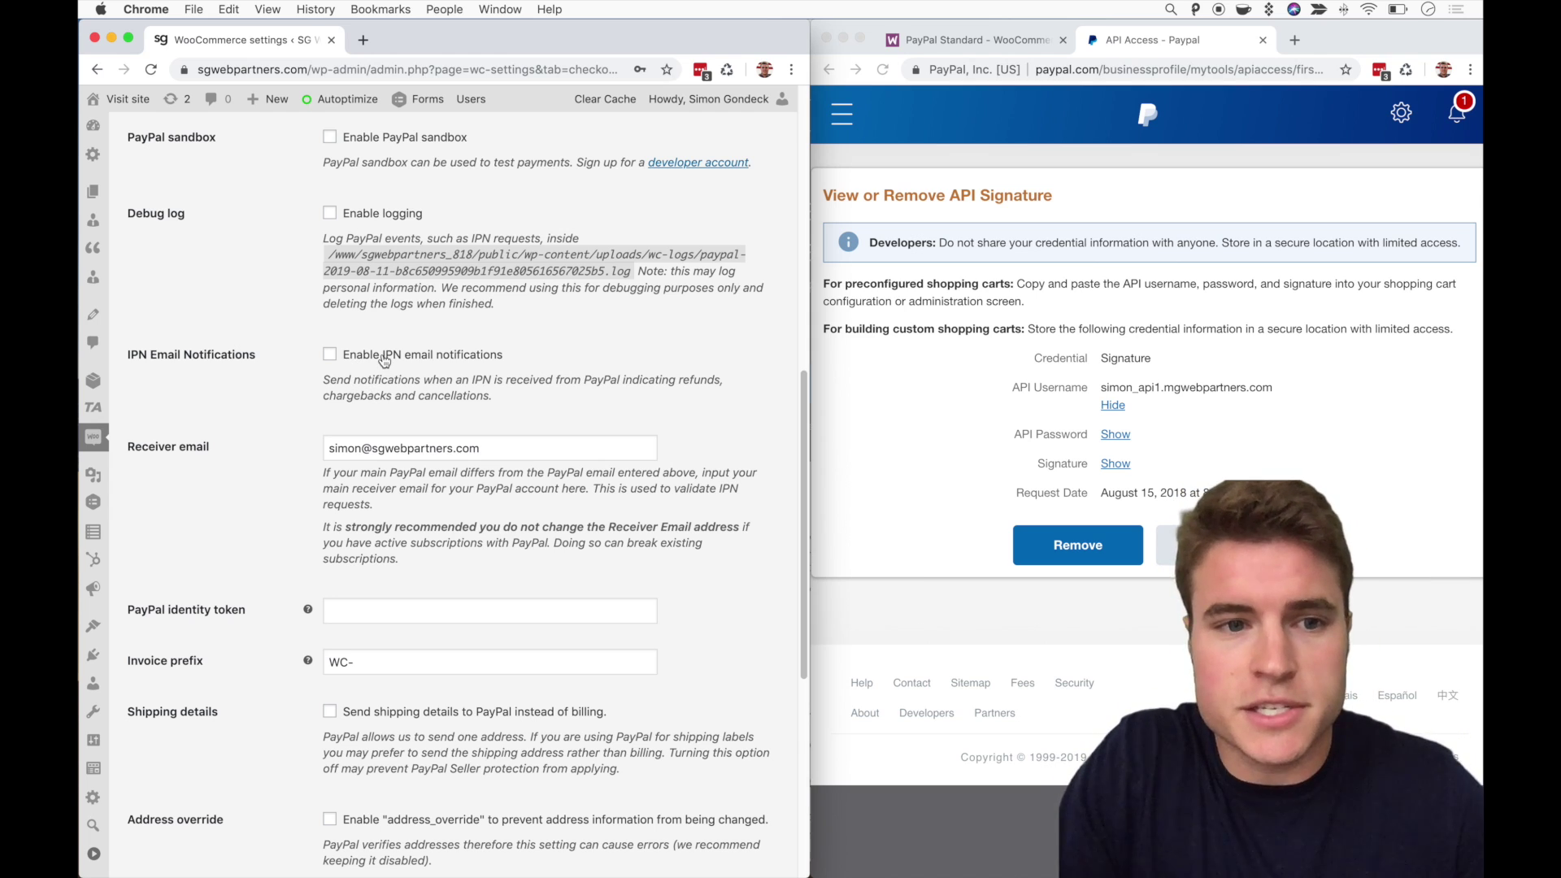
{"action": "left_click", "coordinate": [384, 361]}
{"action": "left_click", "coordinate": [1015, 482]}
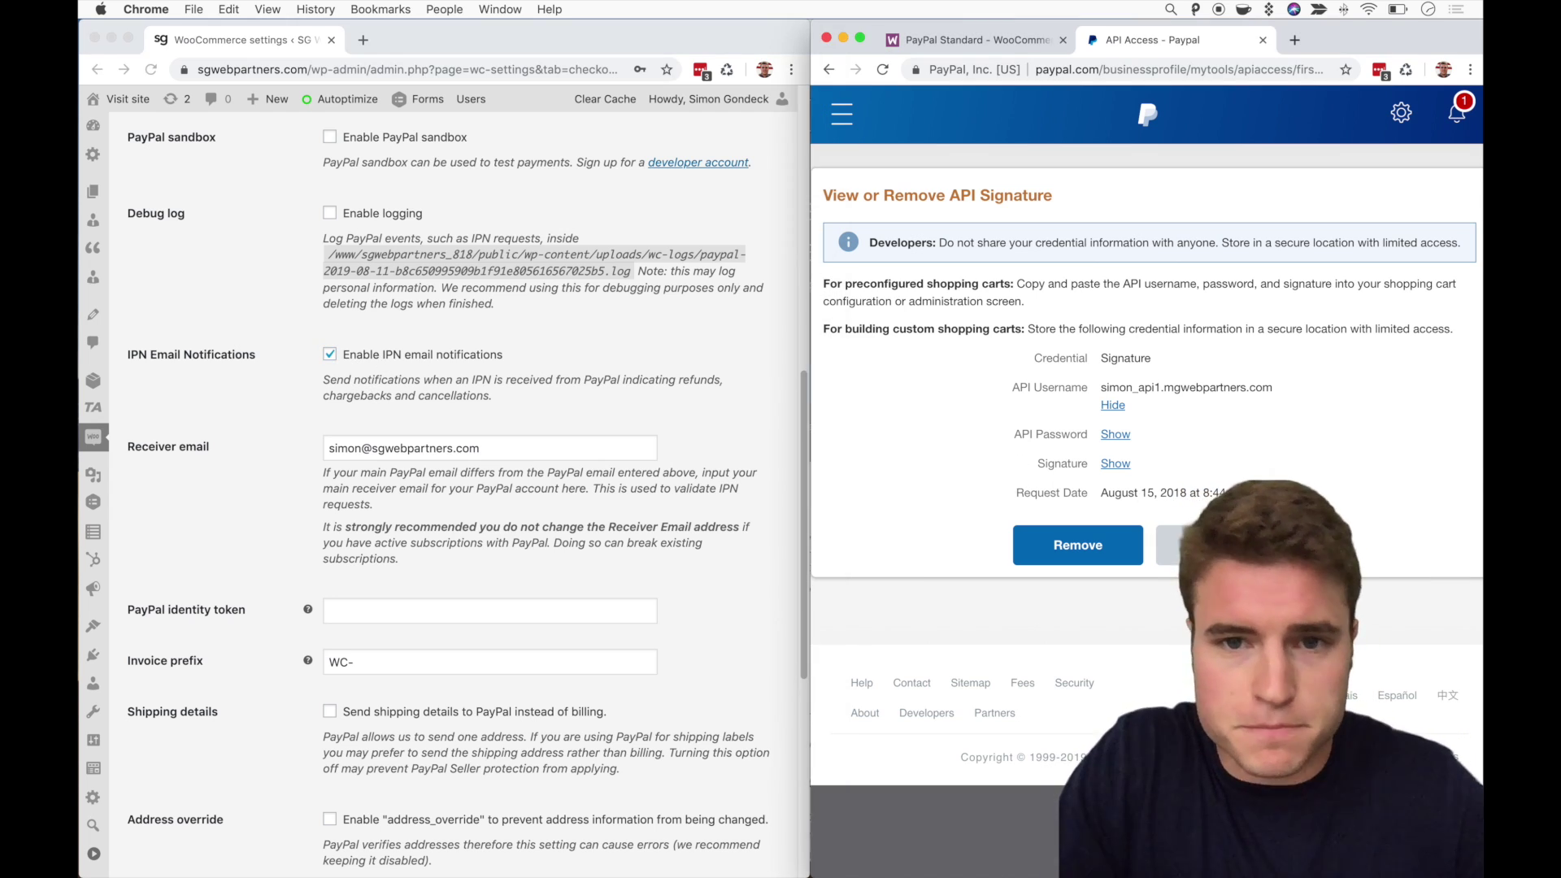
{"action": "left_click", "coordinate": [1168, 545]}
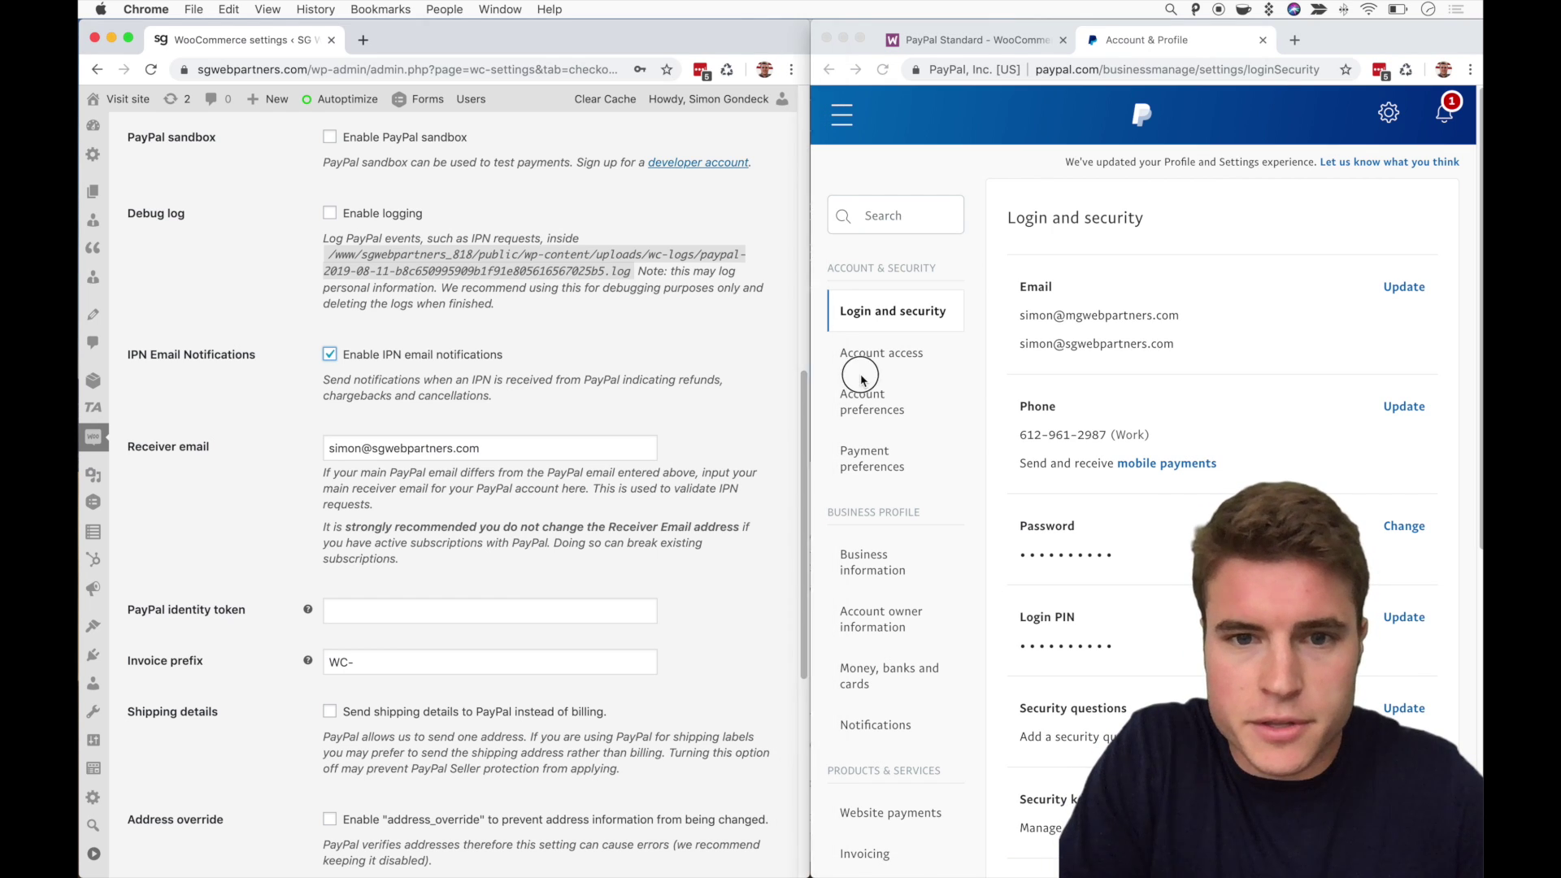
Open PayPal's Instant Payment Notification settings editor with the empty Notification URL field selected.
{"action": "left_click_drag", "start_coordinate": [812, 362], "coordinate": [752, 358]}
{"action": "scroll", "coordinate": [845, 691], "scroll_direction": "down", "scroll_amount": 1}
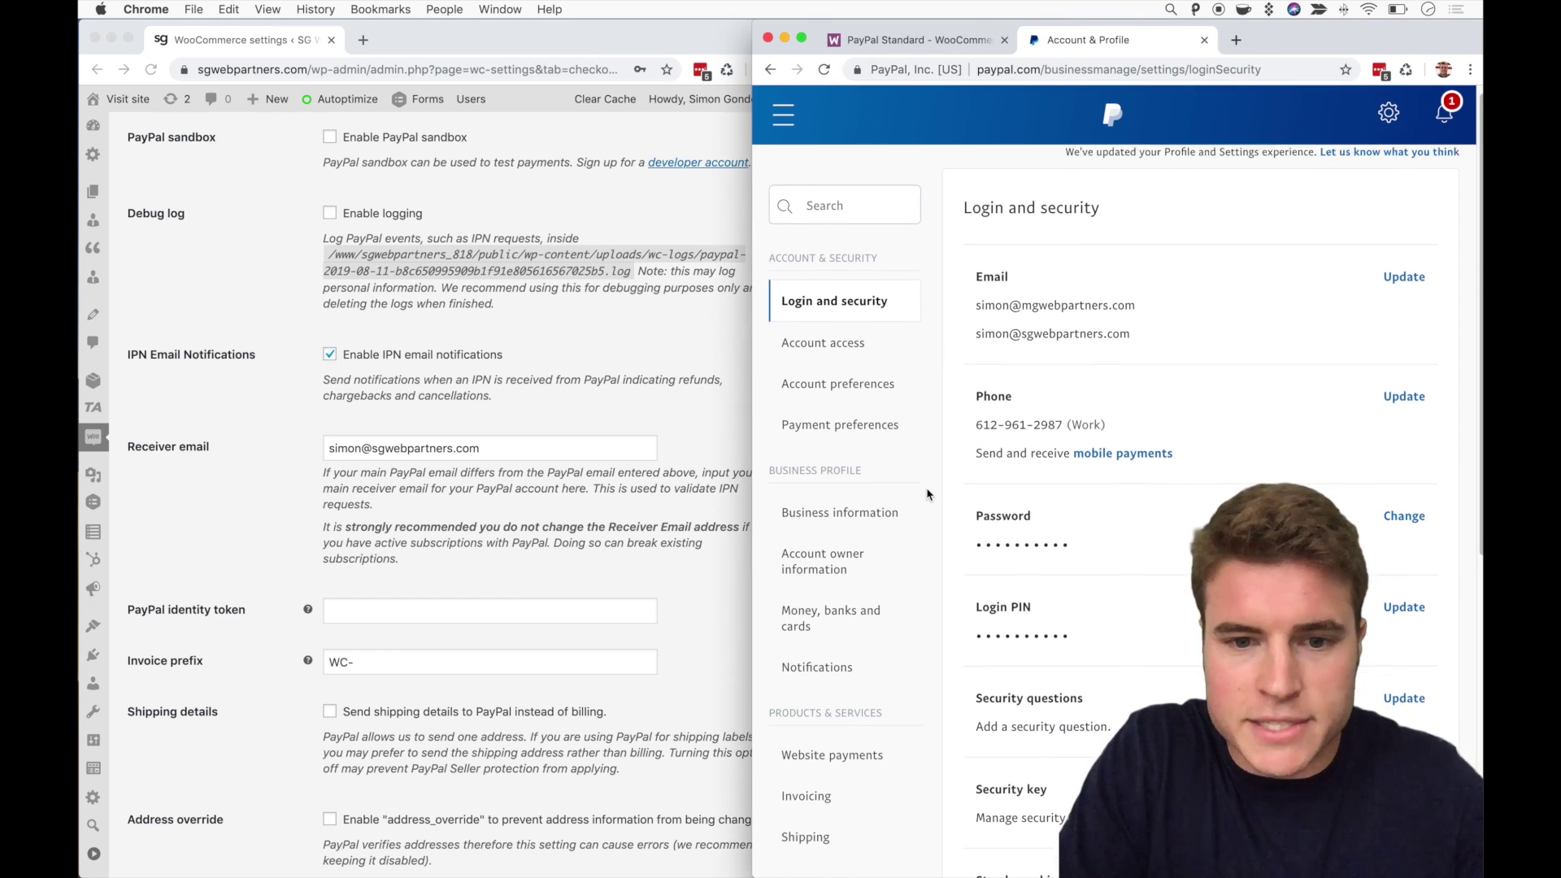
{"action": "left_click", "coordinate": [845, 749]}
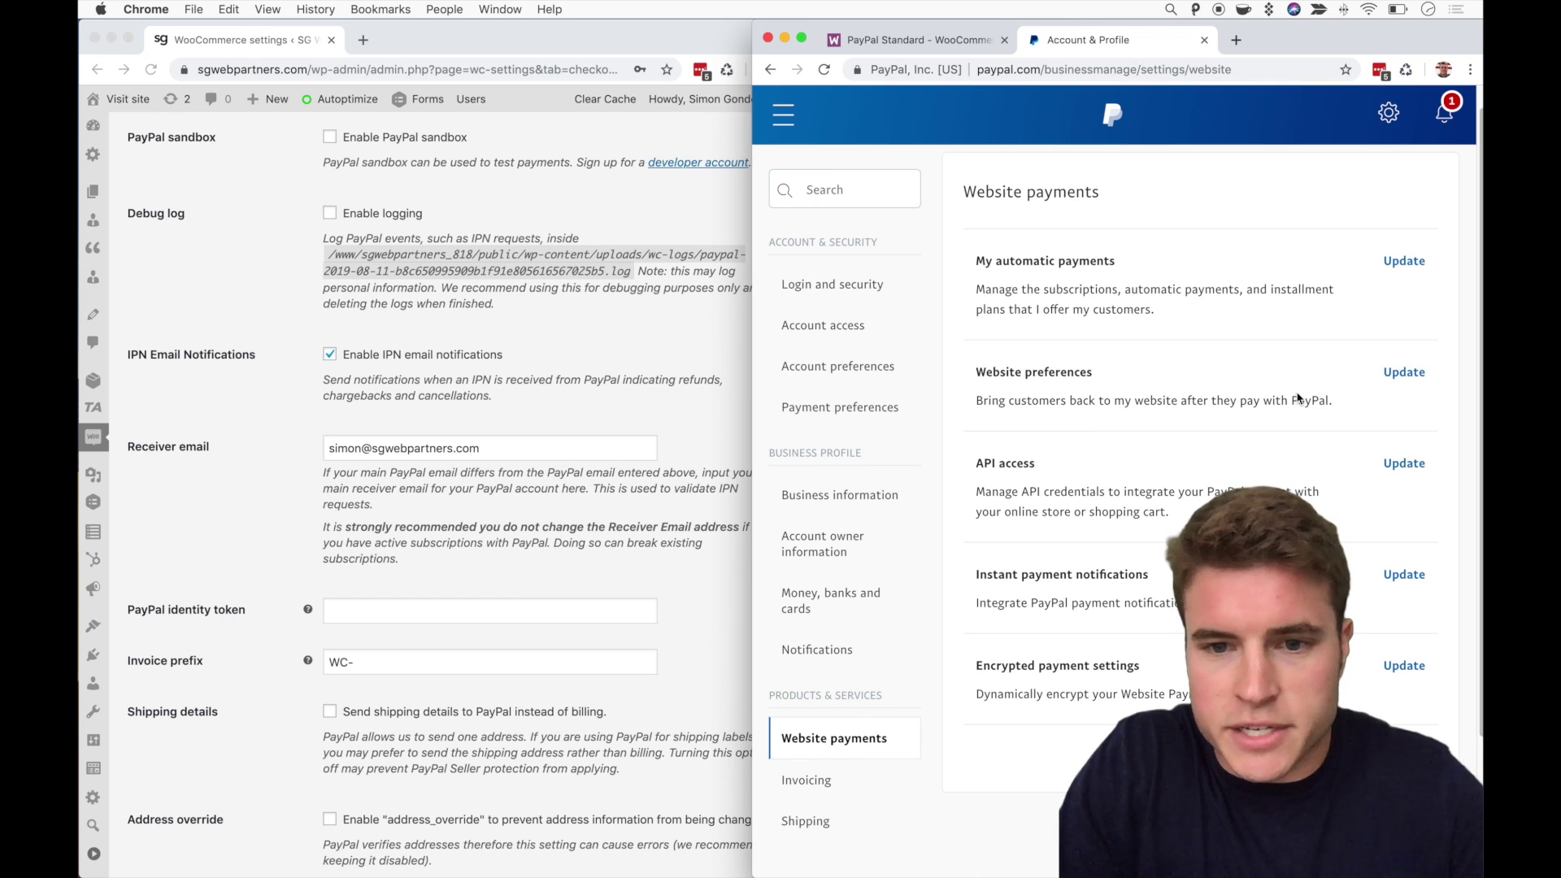
{"action": "left_click", "coordinate": [1404, 574]}
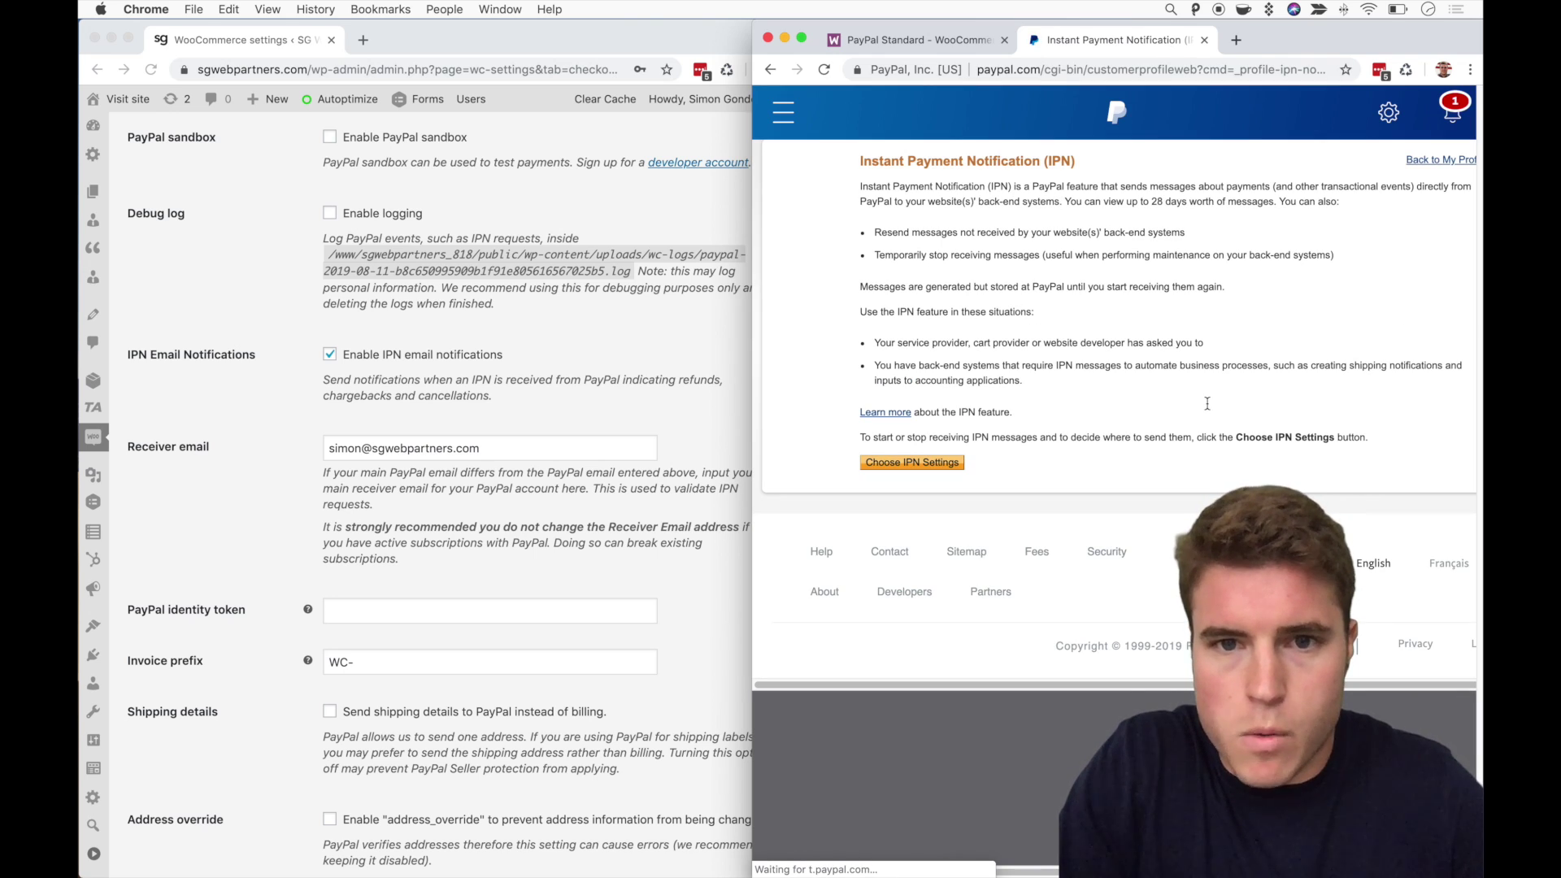
{"action": "left_click", "coordinate": [937, 467]}
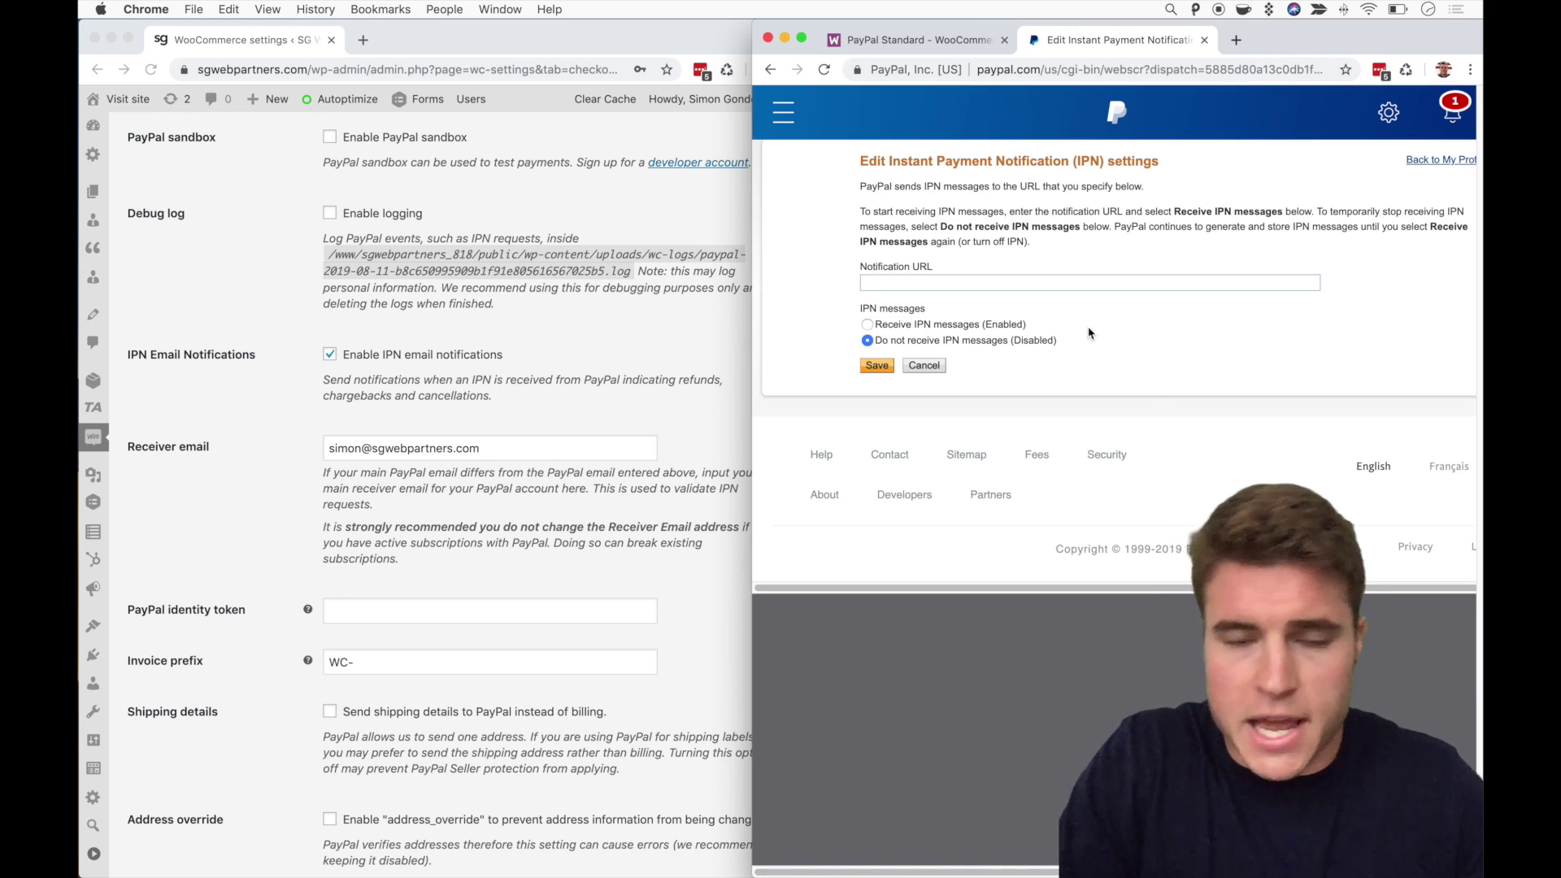
{"action": "left_click", "coordinate": [1079, 291]}
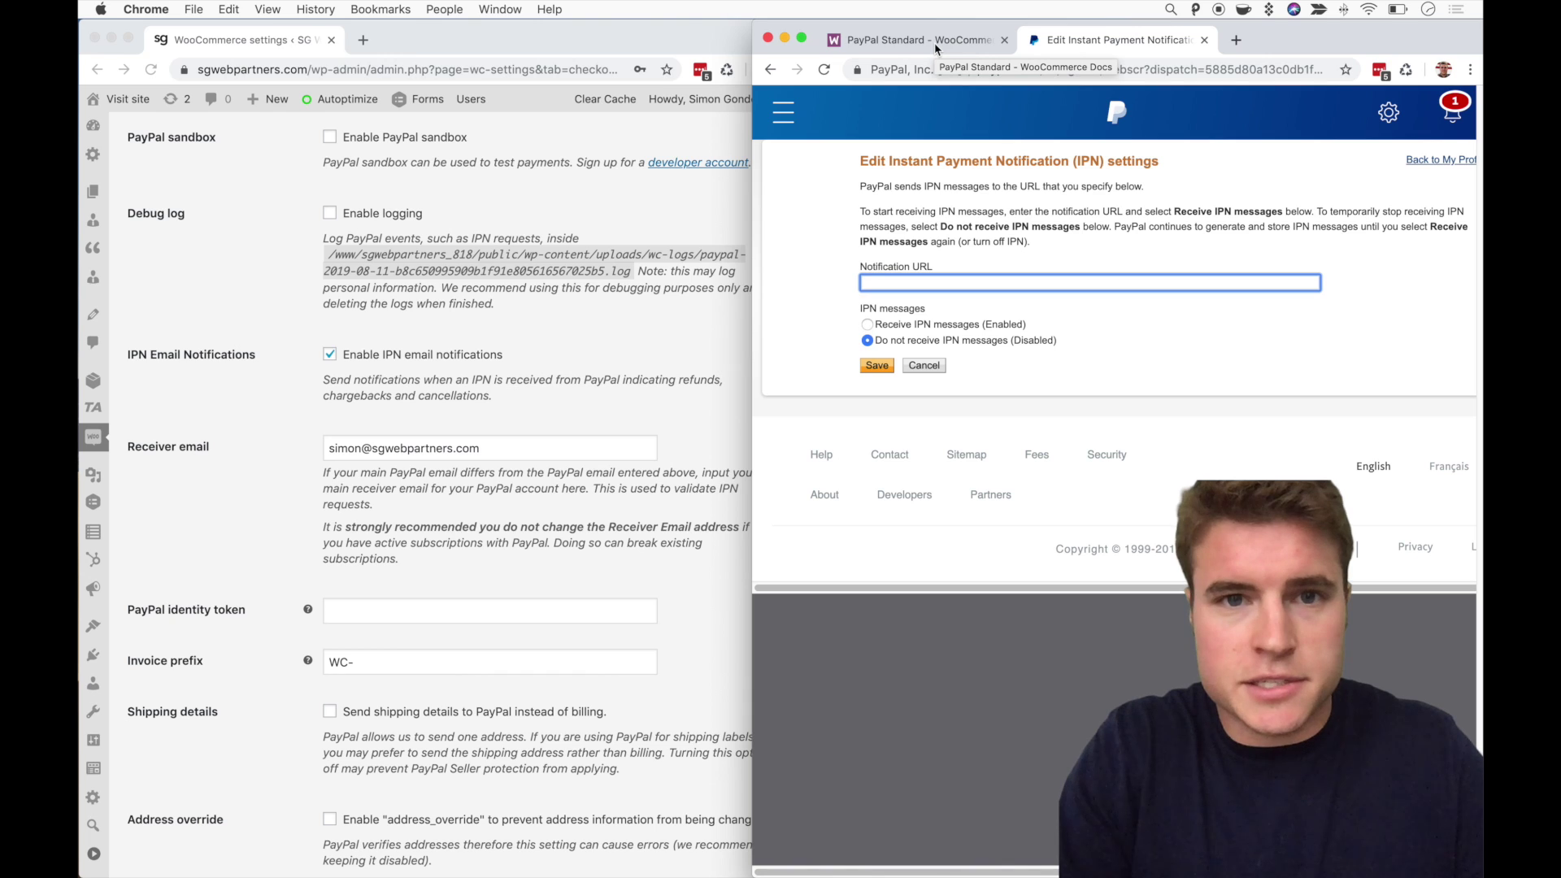
{"action": "left_click_drag", "start_coordinate": [753, 20], "coordinate": [573, 22]}
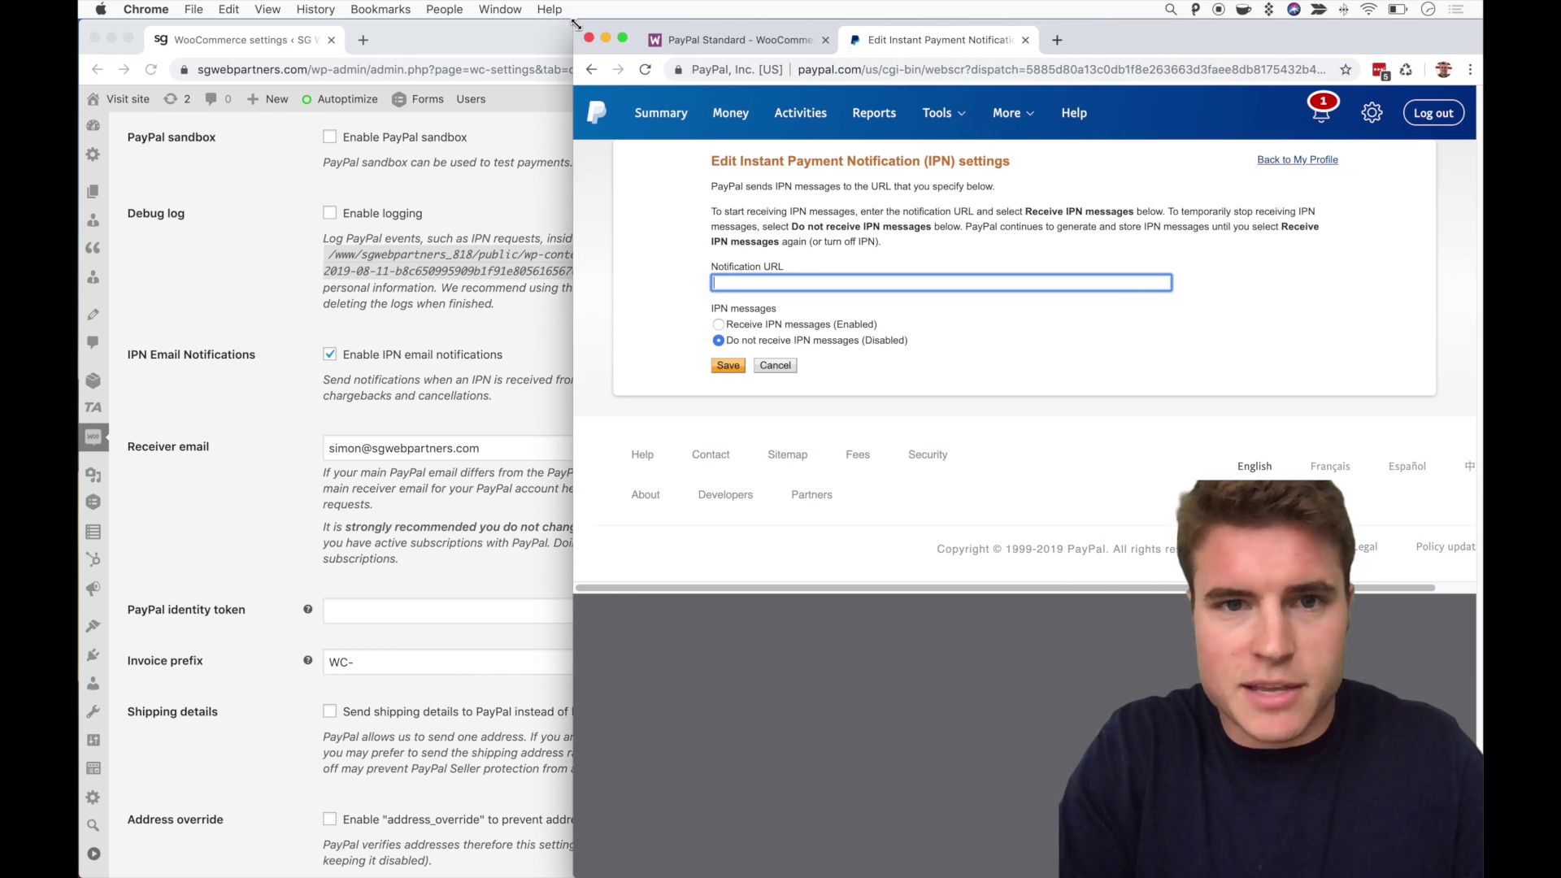
Search the PayPal Standard docs for 'IPN' to locate the PayPal IPN URL section.
{"action": "left_click", "coordinate": [730, 46]}
{"action": "scroll", "coordinate": [895, 342], "scroll_direction": "down", "scroll_amount": 10}
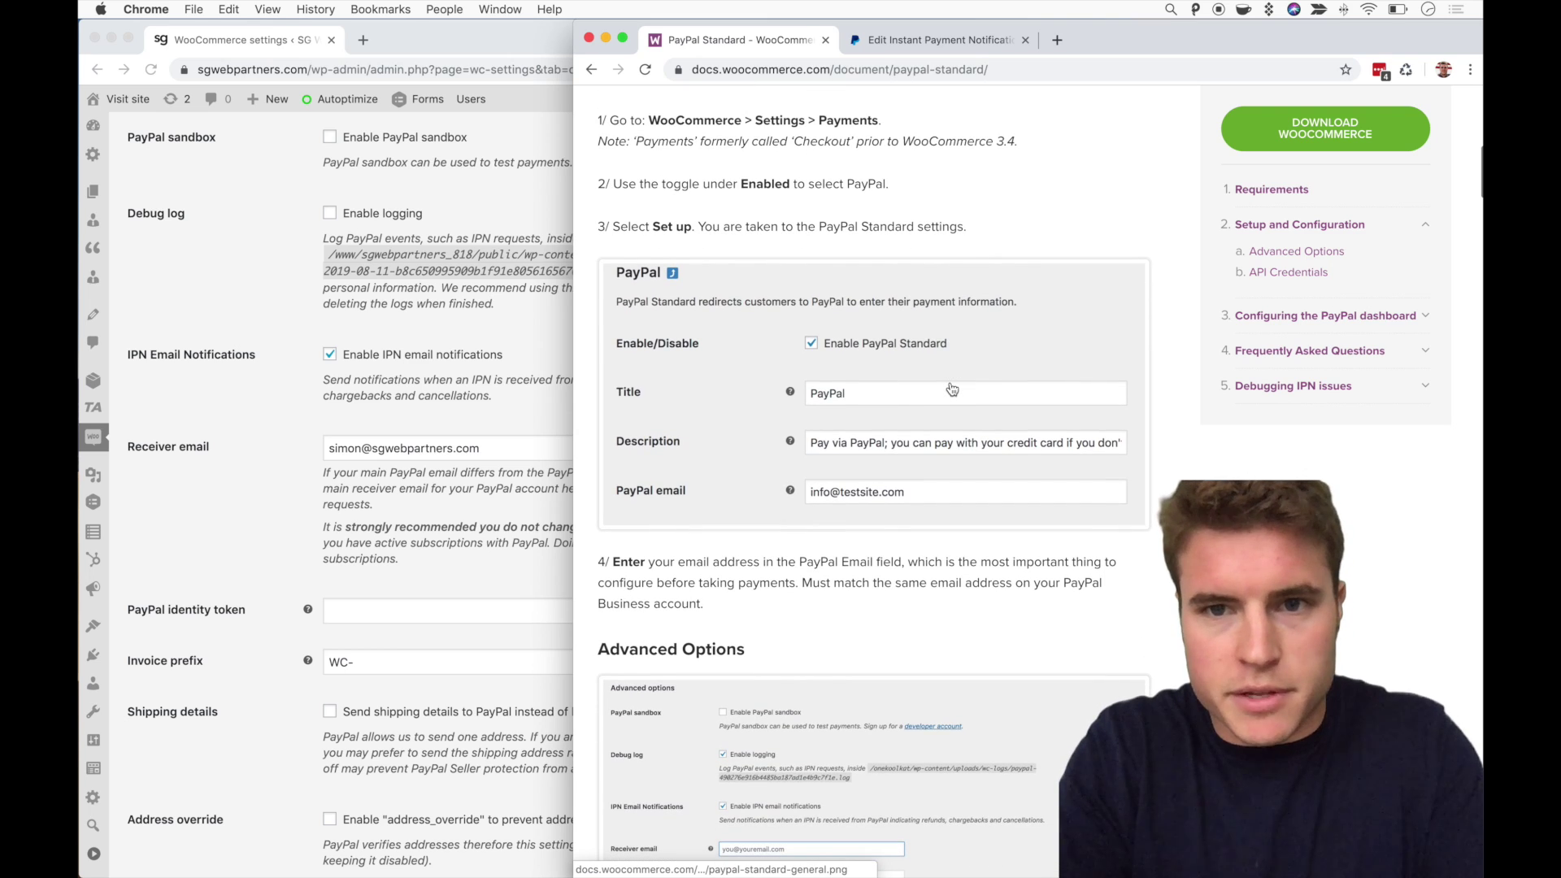
{"action": "key", "text": "super+f"}
{"action": "type", "text": "IPN"}
{"action": "key", "text": "Return"}
{"action": "key", "text": "Return"}
{"action": "key", "text": "Return"}
{"action": "key", "text": "Return"}
{"action": "key", "text": "Return"}
{"action": "key", "text": "Return"}
{"action": "key", "text": "Return"}
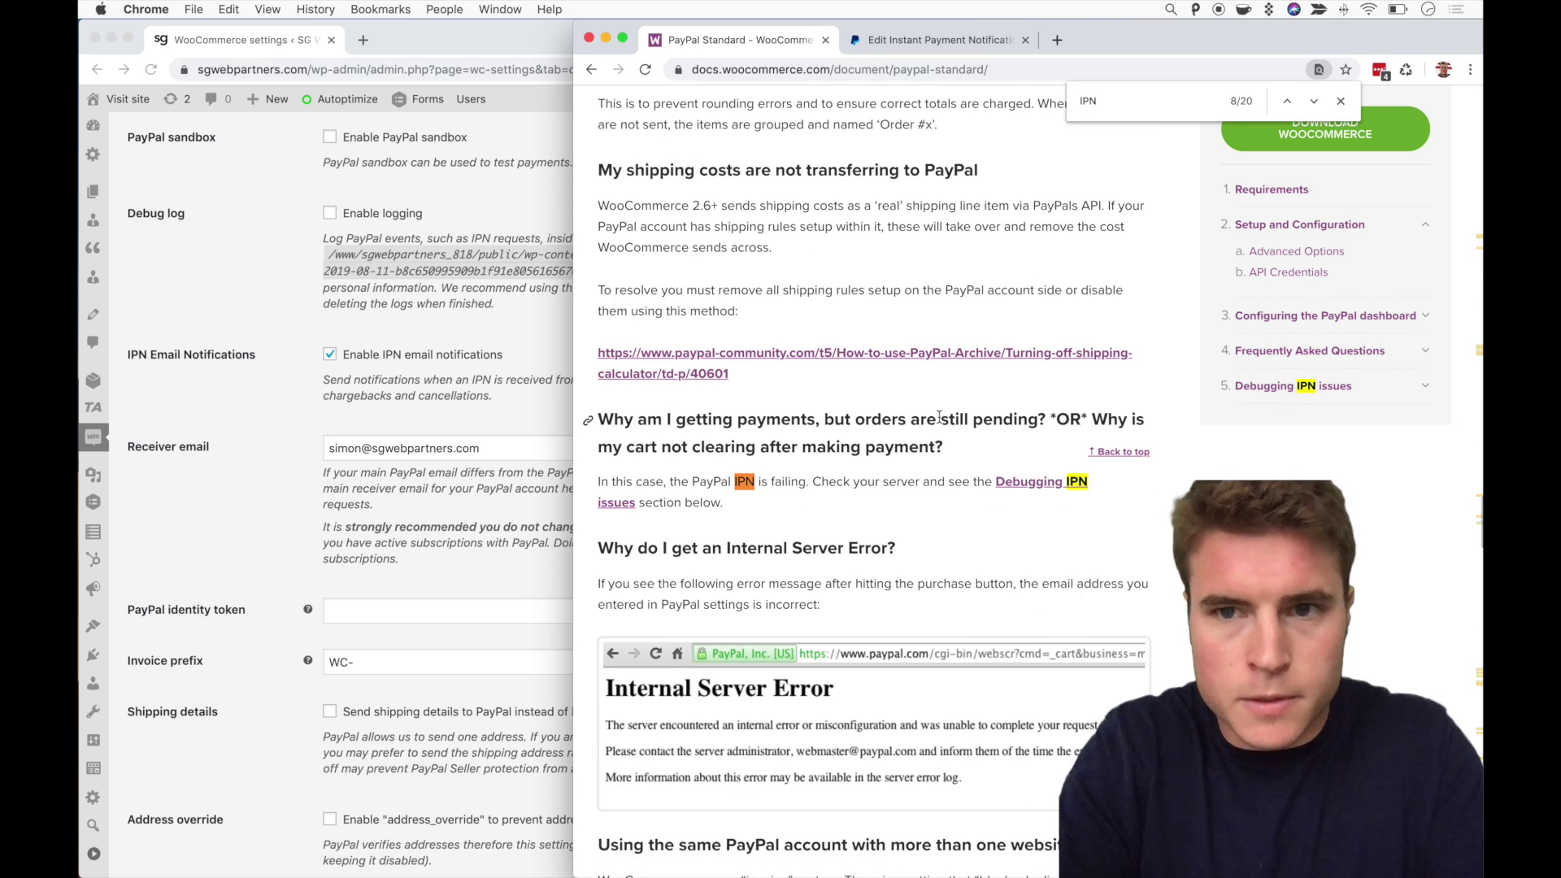
{"action": "key", "text": "Return"}
{"action": "key", "text": "Return"}
{"action": "key", "text": "Return"}
{"action": "key", "text": "Return"}
{"action": "key", "text": "Return"}
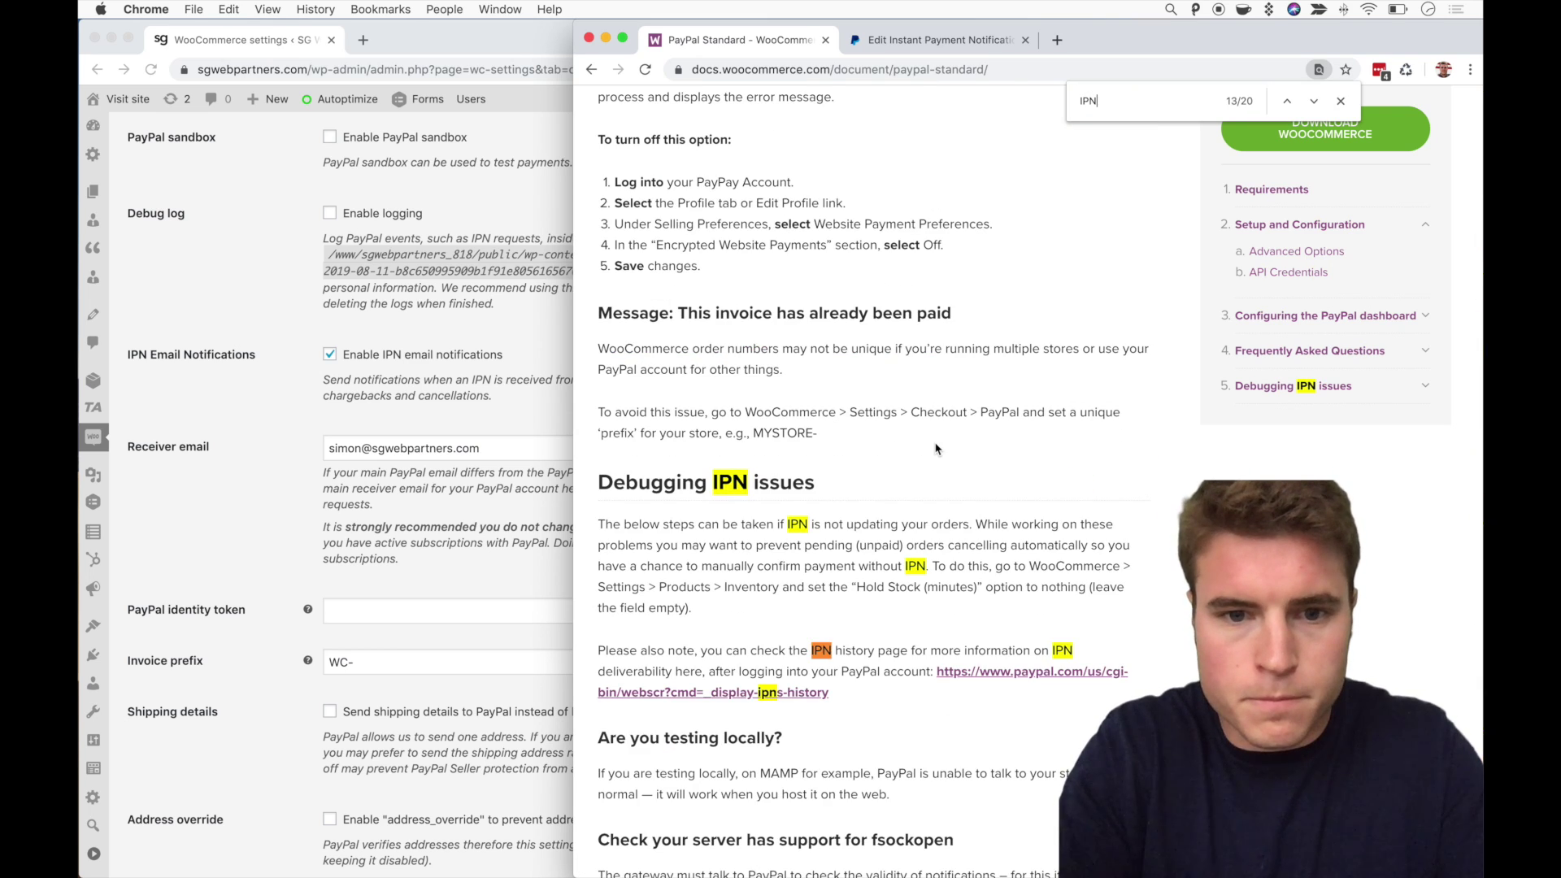
{"action": "key", "text": "Return"}
{"action": "key", "text": "Return"}
{"action": "key", "text": "Return"}
{"action": "key", "text": "Return"}
{"action": "key", "text": "Return"}
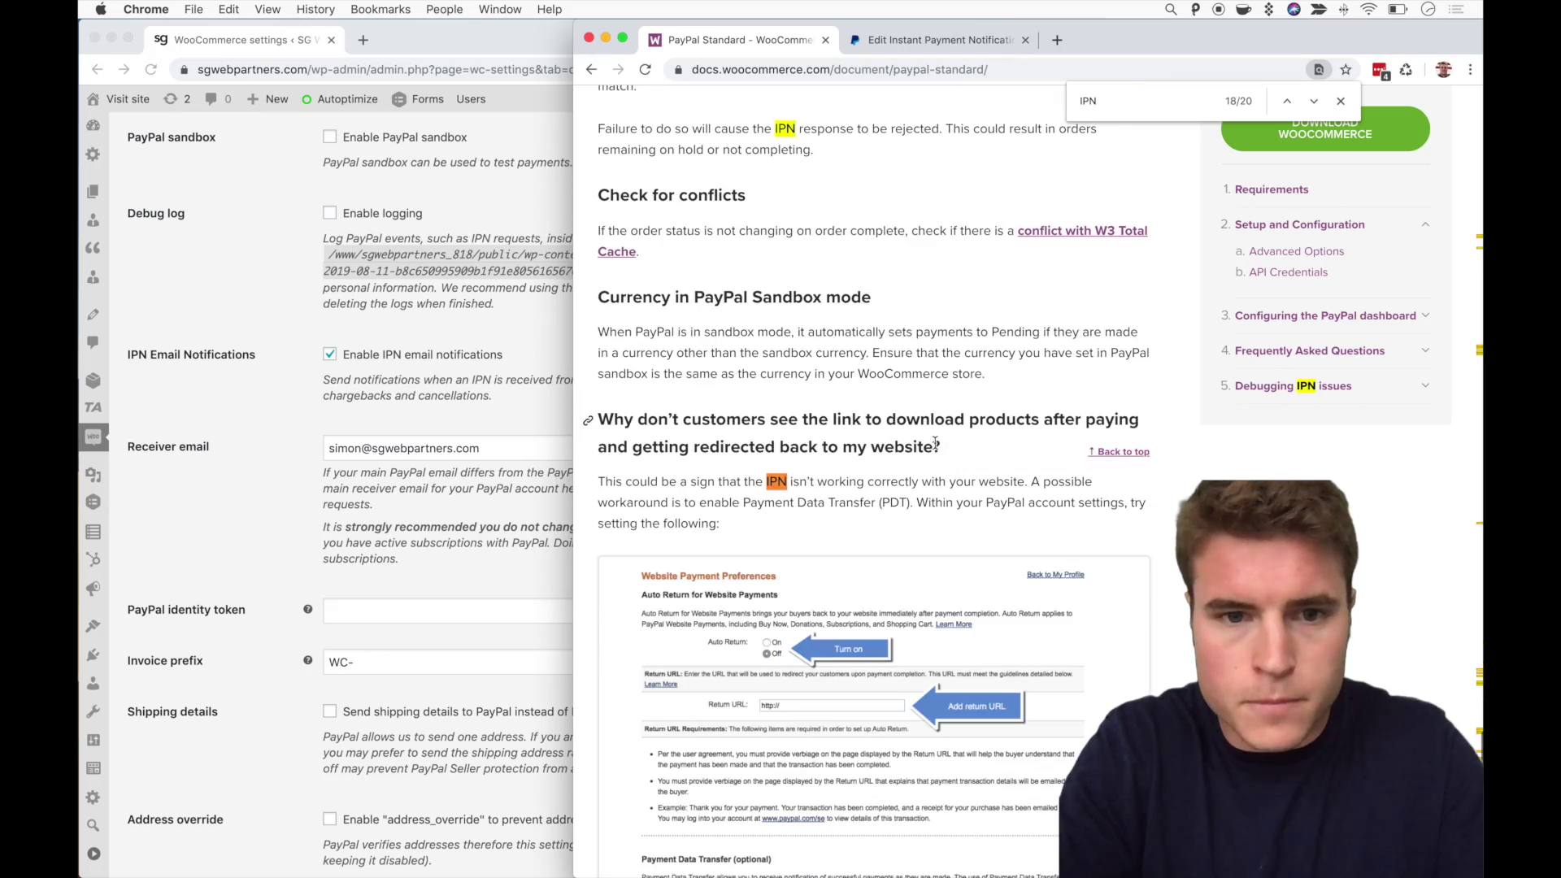
{"action": "key", "text": "Return"}
{"action": "scroll", "coordinate": [936, 449], "scroll_direction": "up", "scroll_amount": 5}
{"action": "scroll", "coordinate": [936, 449], "scroll_direction": "down", "scroll_amount": 3}
{"action": "scroll", "coordinate": [936, 449], "scroll_direction": "up", "scroll_amount": 15}
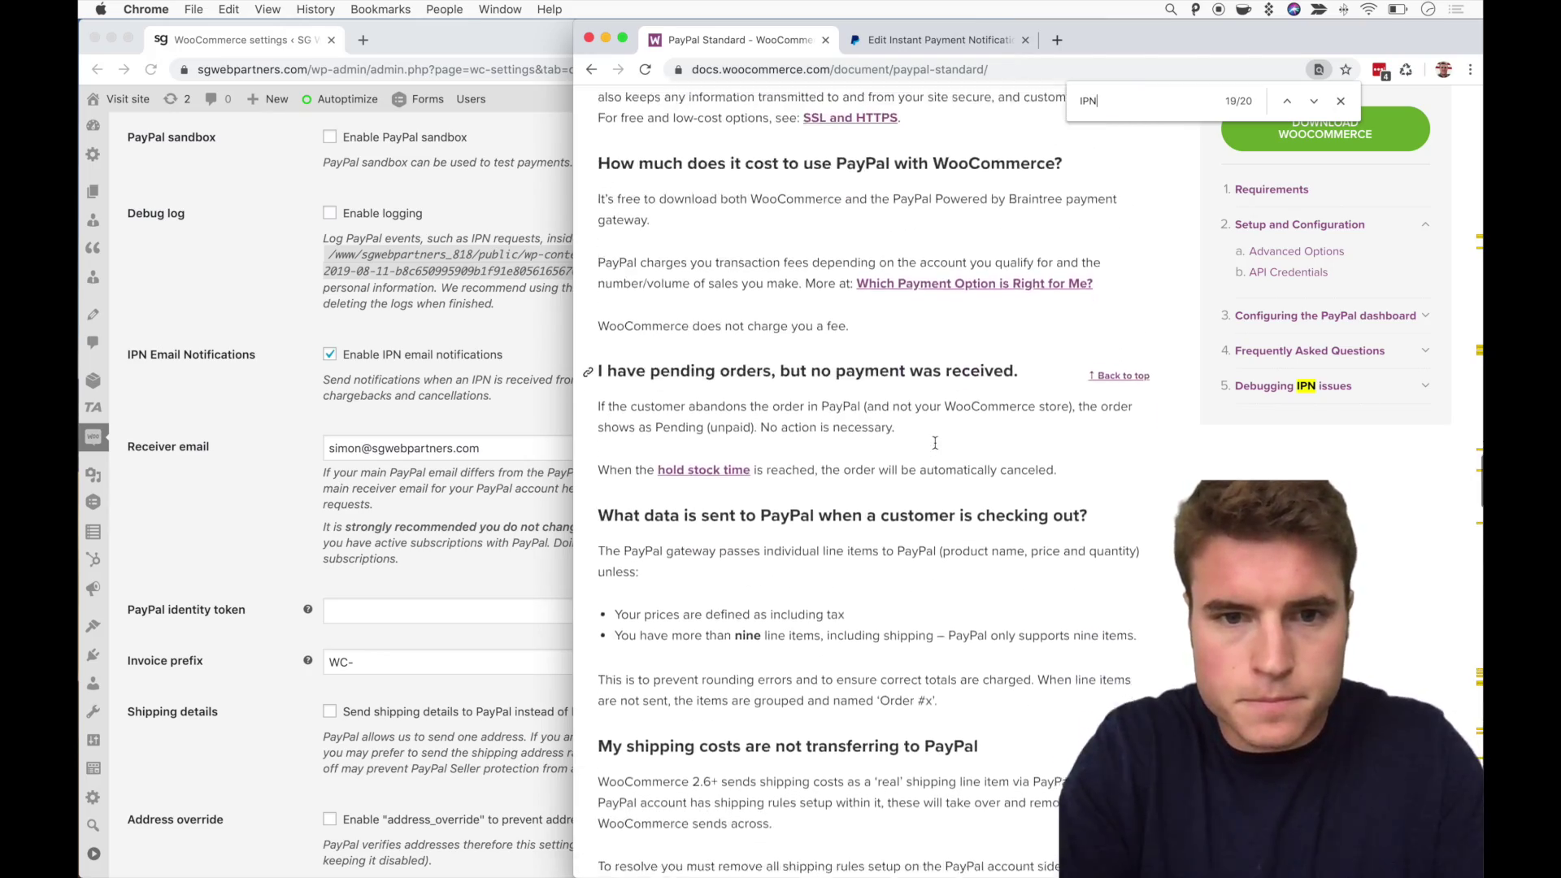
{"action": "scroll", "coordinate": [936, 449], "scroll_direction": "up", "scroll_amount": 10}
{"action": "scroll", "coordinate": [936, 449], "scroll_direction": "down", "scroll_amount": 3}
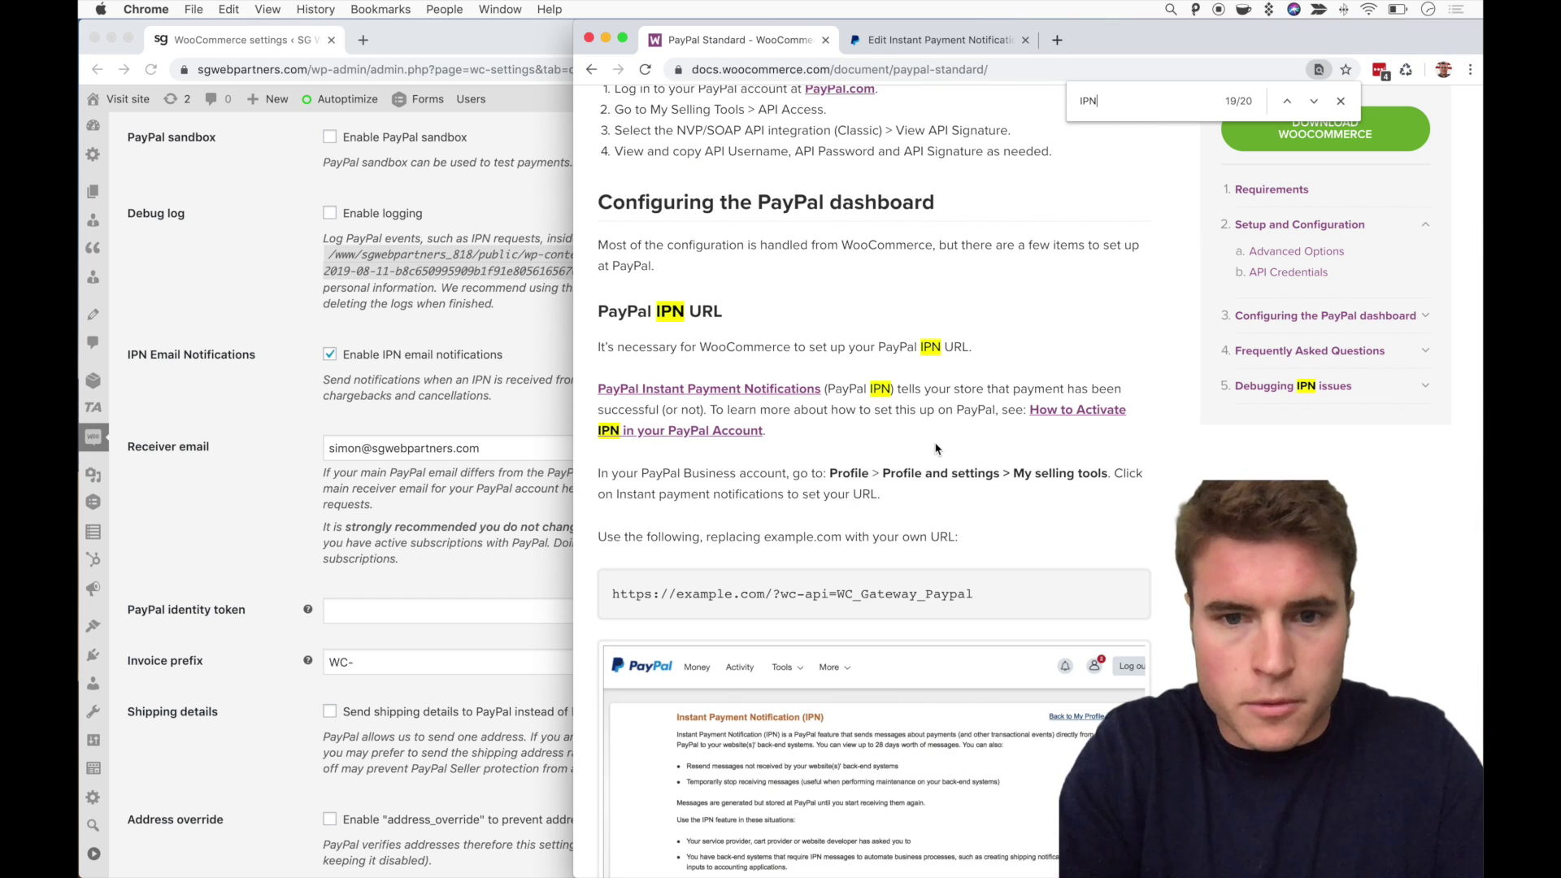
{"action": "left_click_drag", "start_coordinate": [973, 483], "coordinate": [606, 482]}
{"action": "key", "text": "super+c"}
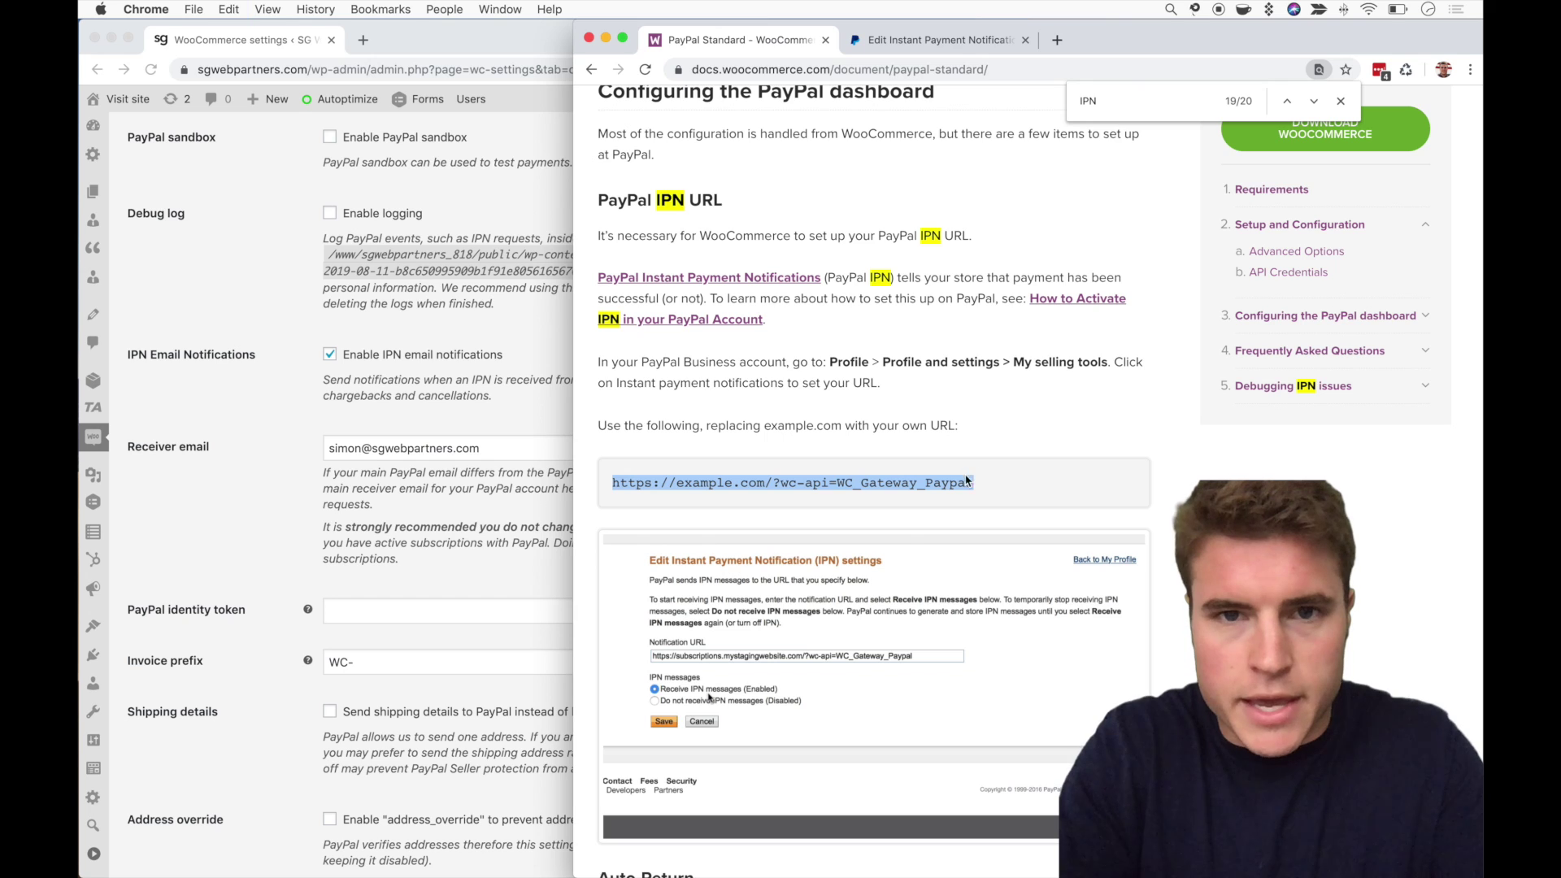
Paste the URL into Notification URL, choose Receive IPN messages, and replace 'example' with 'sgwebpartners'.
{"action": "key", "text": "Escape"}
{"action": "key", "text": "ctrl+Tab"}
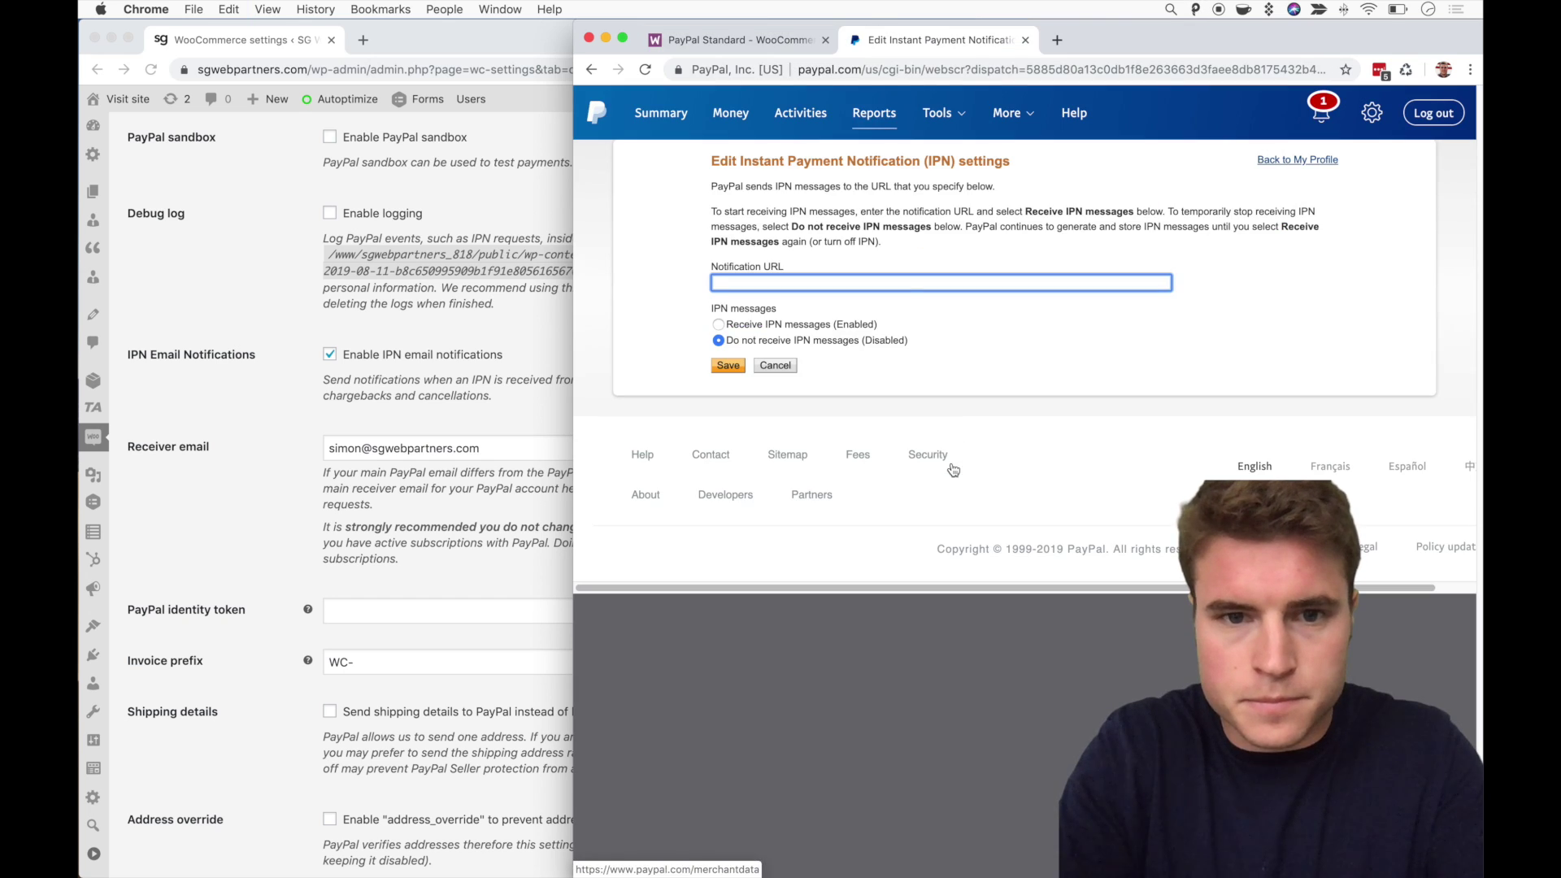
{"action": "key", "text": "super+v"}
{"action": "left_click", "coordinate": [786, 331]}
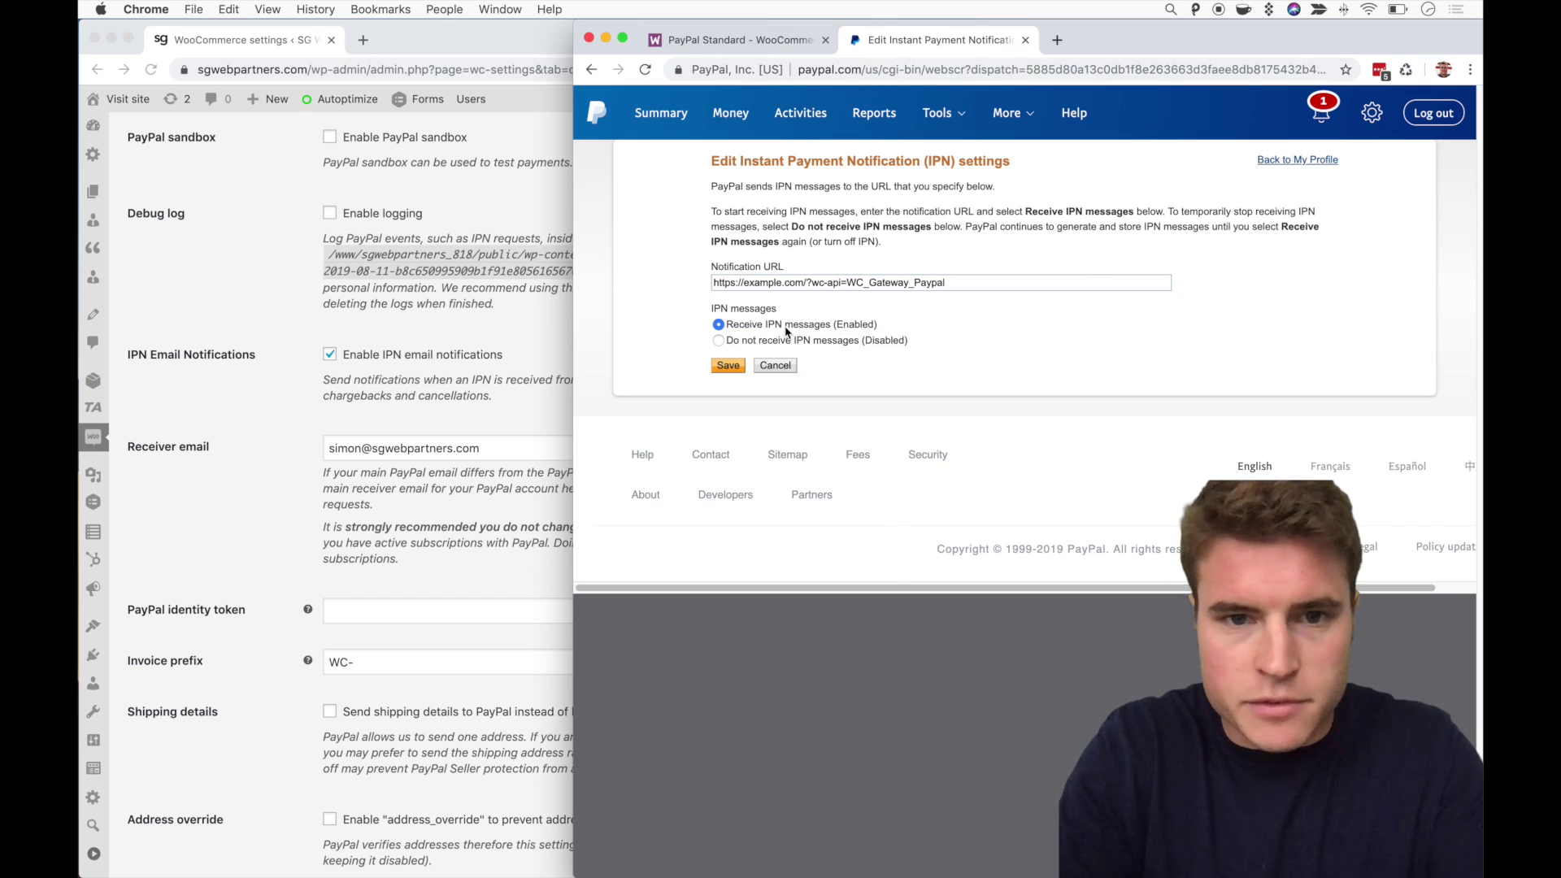
{"action": "double_click", "coordinate": [764, 282]}
{"action": "type", "text": "sgwebpartners"}
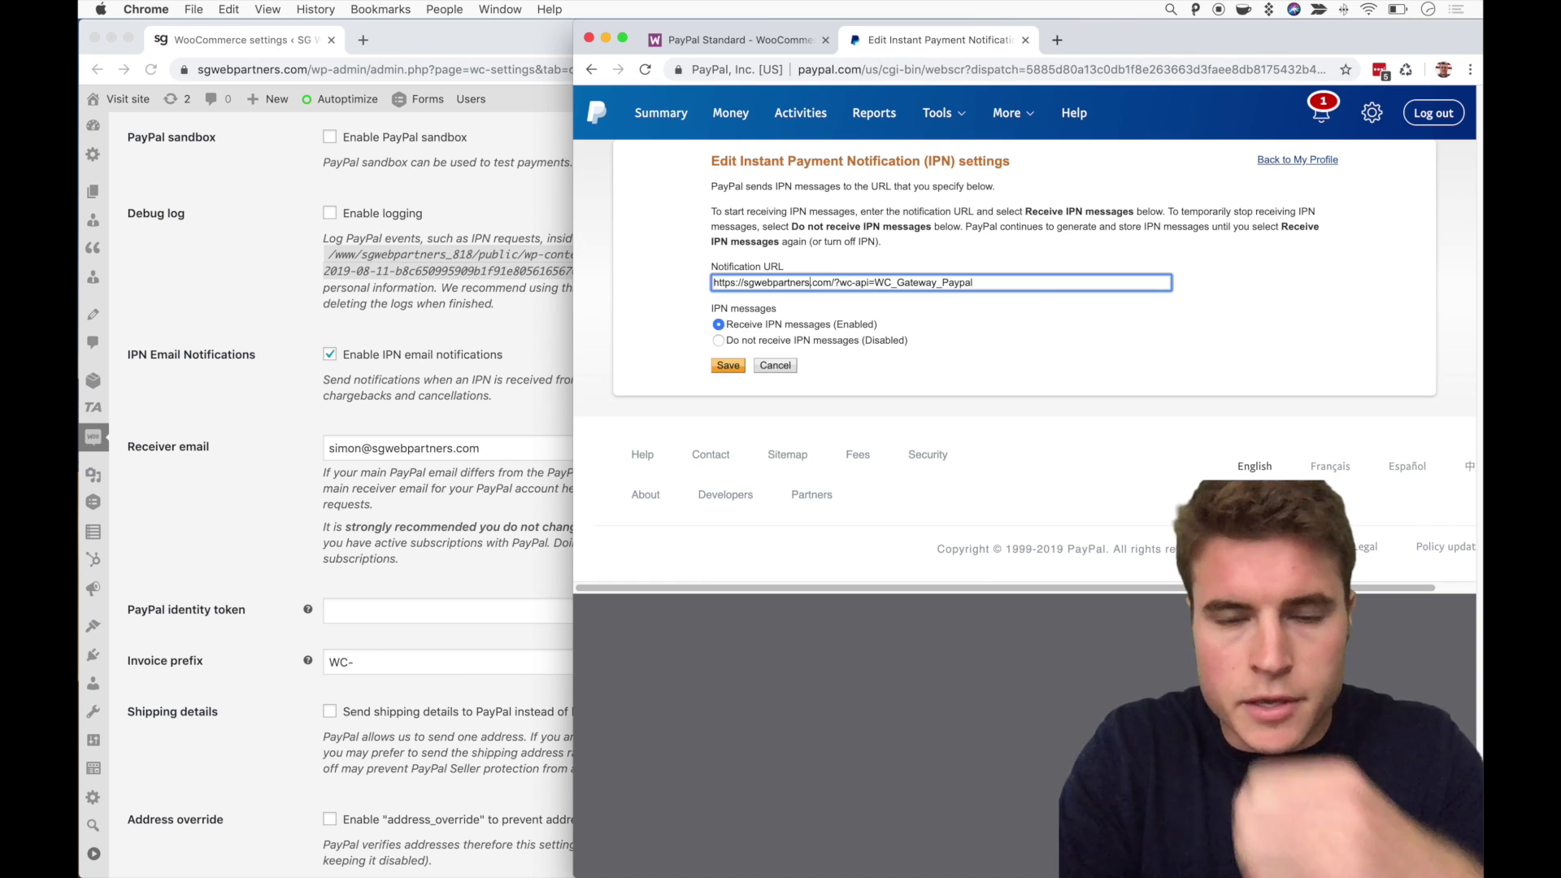
Keep IPN messages enabled, save the IPN settings, and return to account settings.
{"action": "left_click", "coordinate": [753, 339]}
{"action": "left_click", "coordinate": [735, 325]}
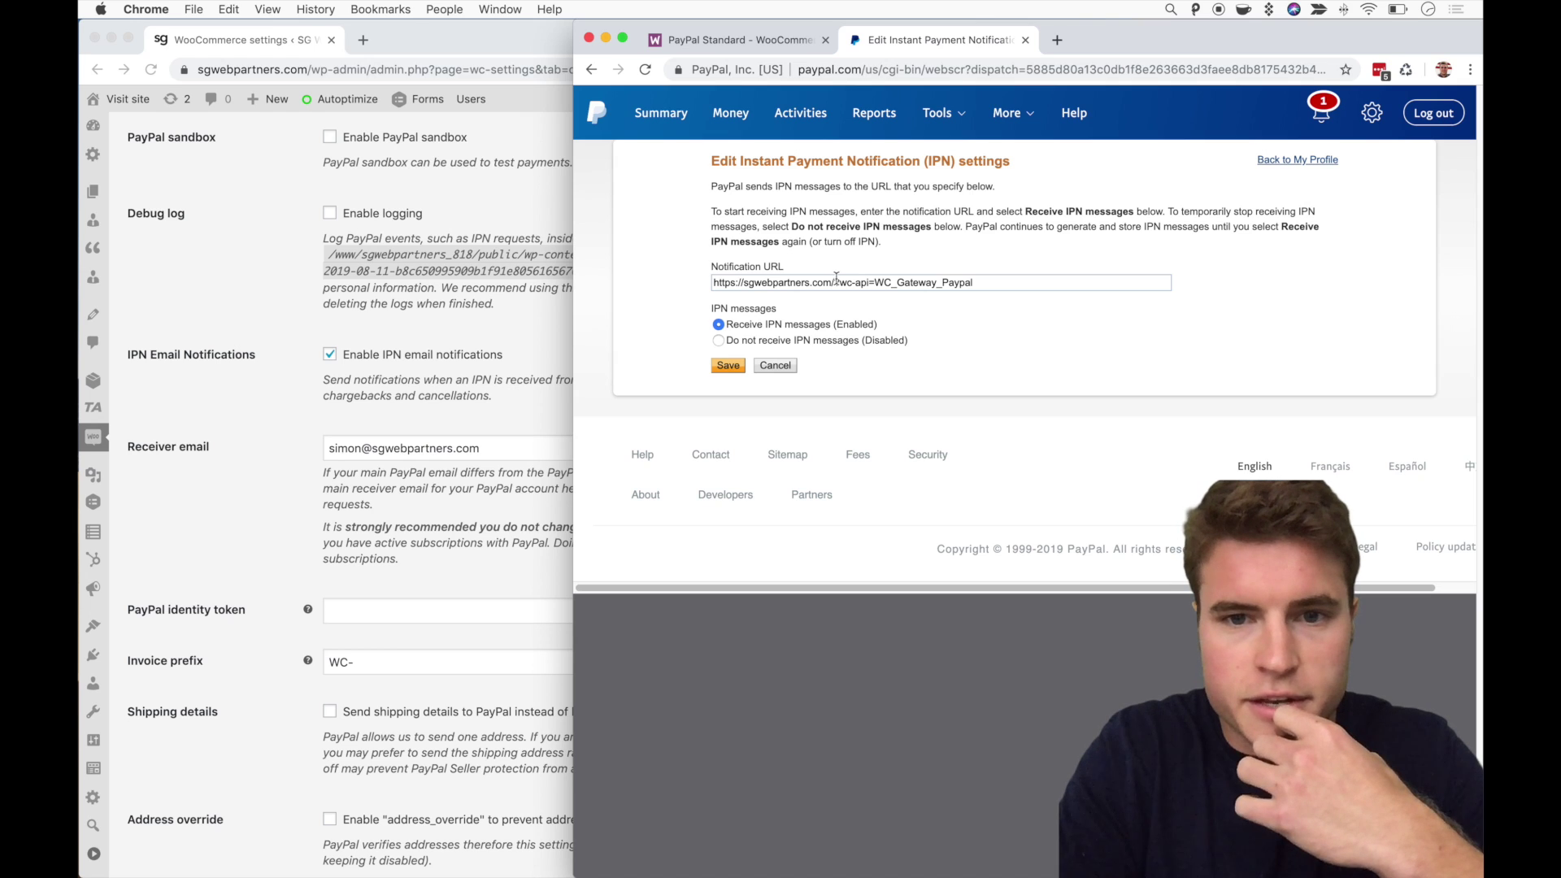
{"action": "left_click", "coordinate": [723, 367]}
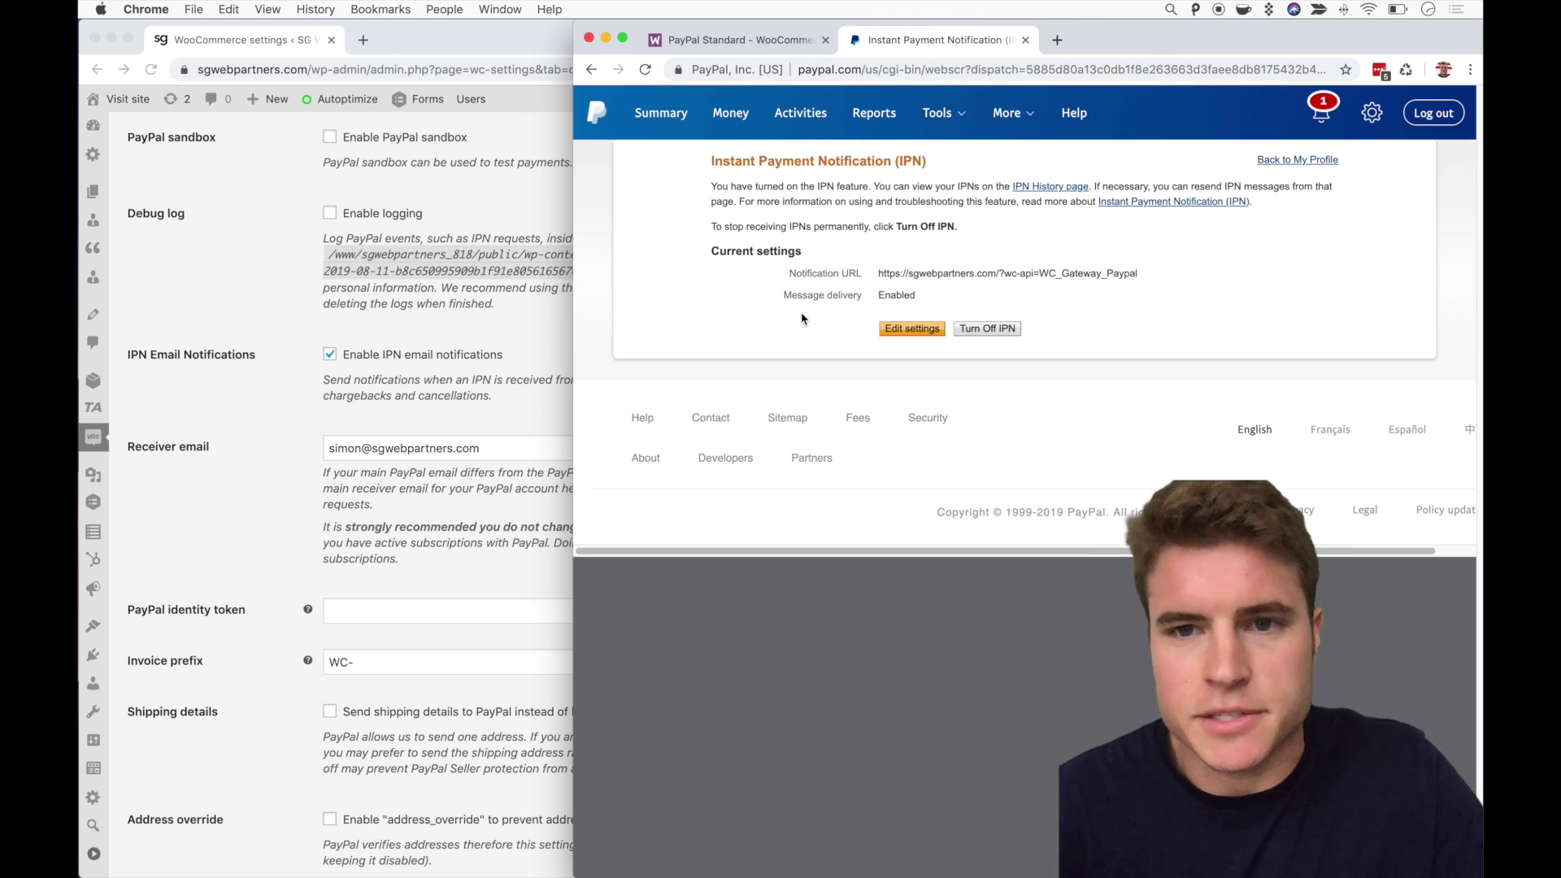
{"action": "left_click", "coordinate": [1372, 115]}
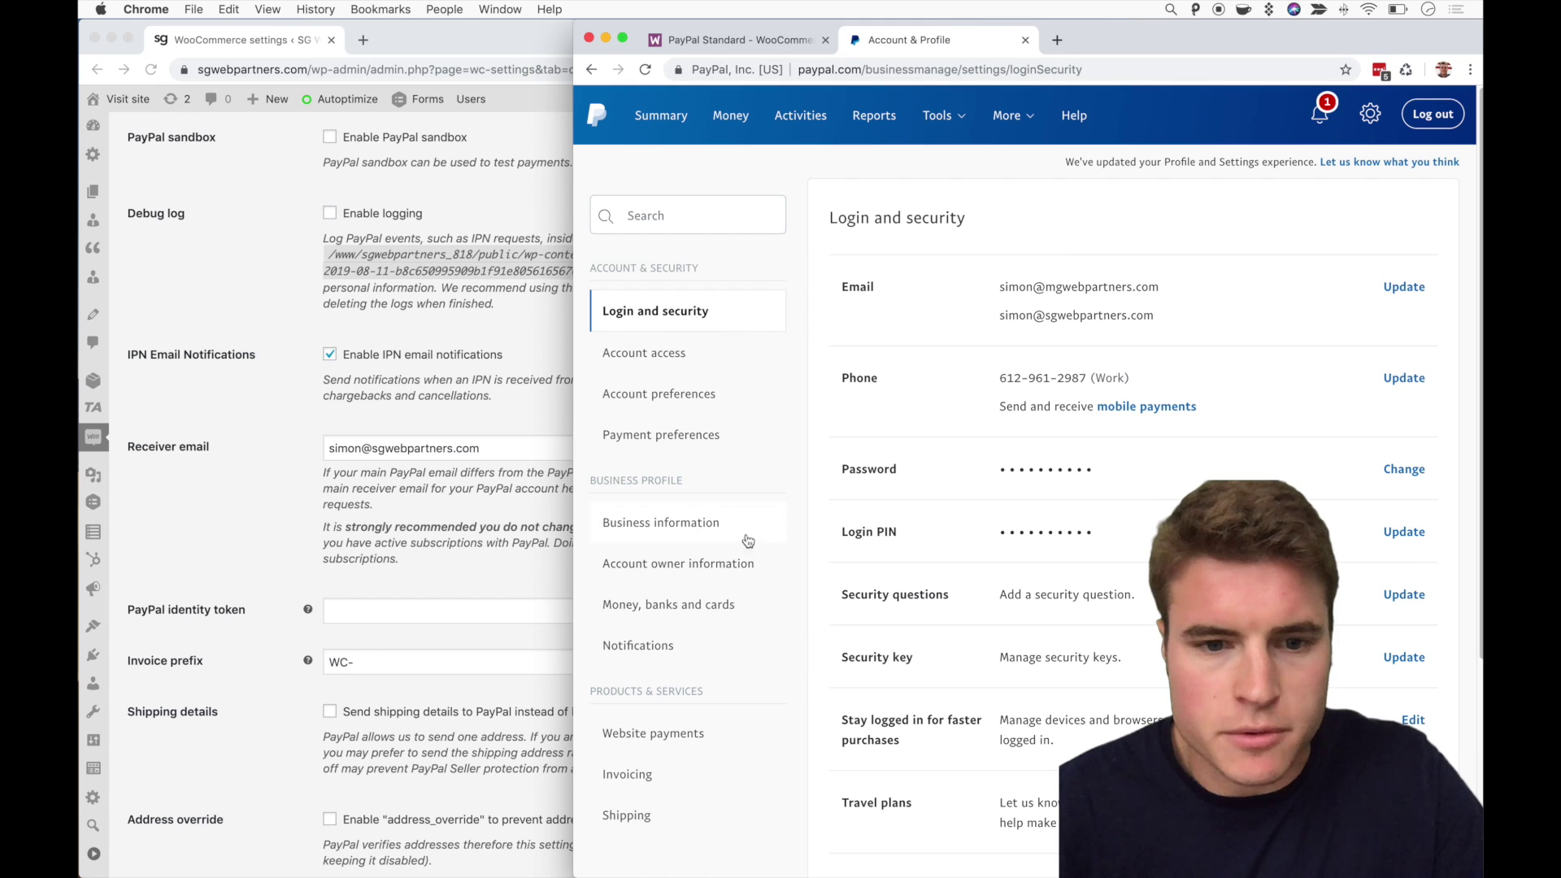
Open the Website preferences page in the PayPal Business account settings.
{"action": "left_click", "coordinate": [687, 732]}
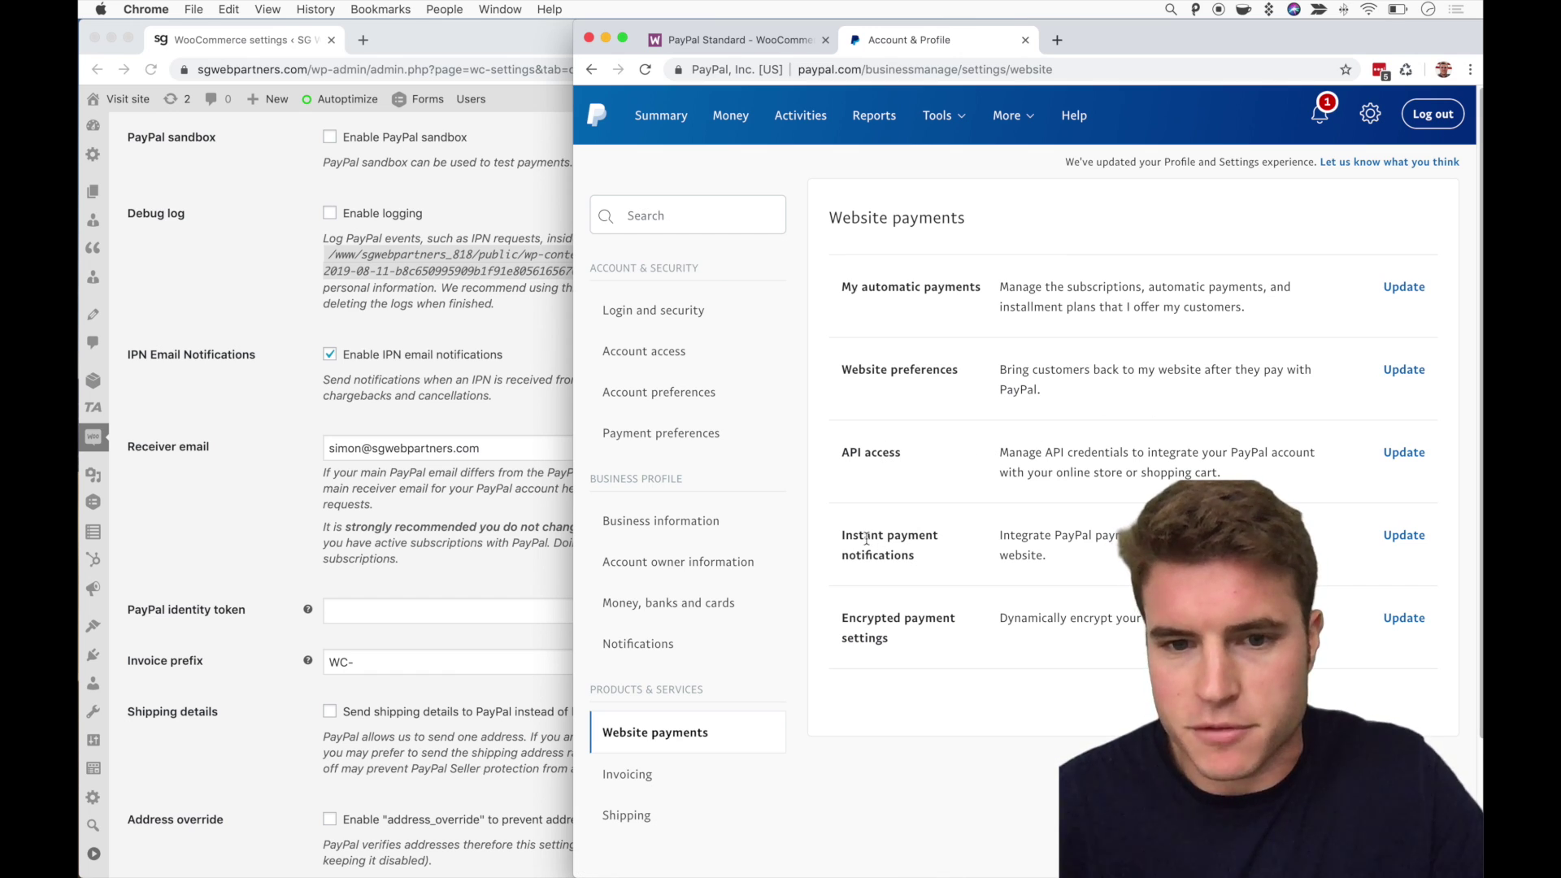
{"action": "left_click", "coordinate": [1400, 376]}
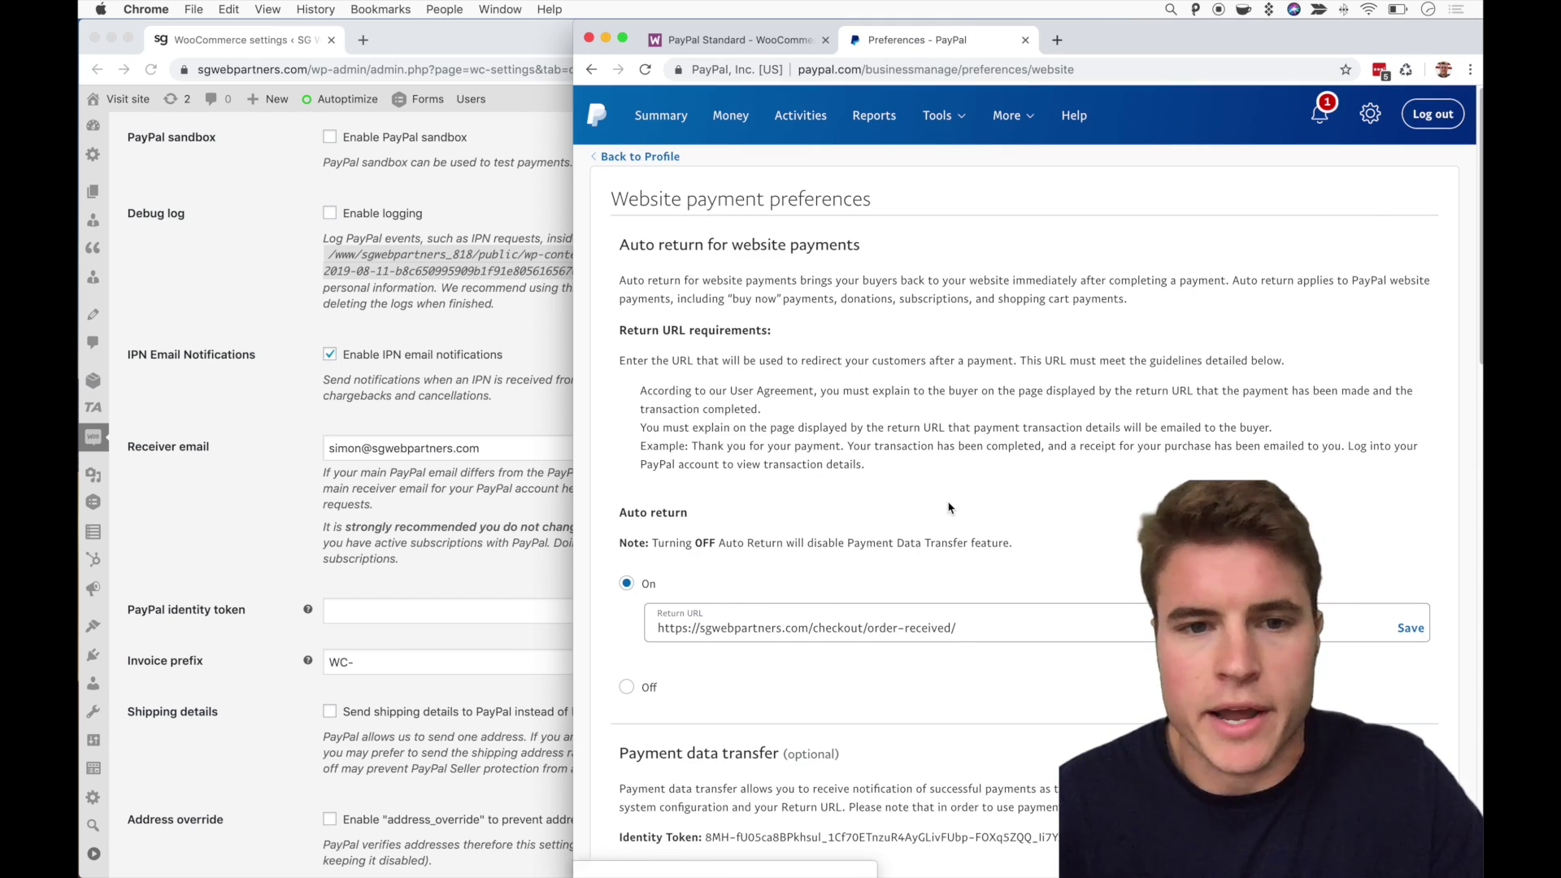
{"action": "scroll", "coordinate": [949, 507], "scroll_direction": "down", "scroll_amount": 2}
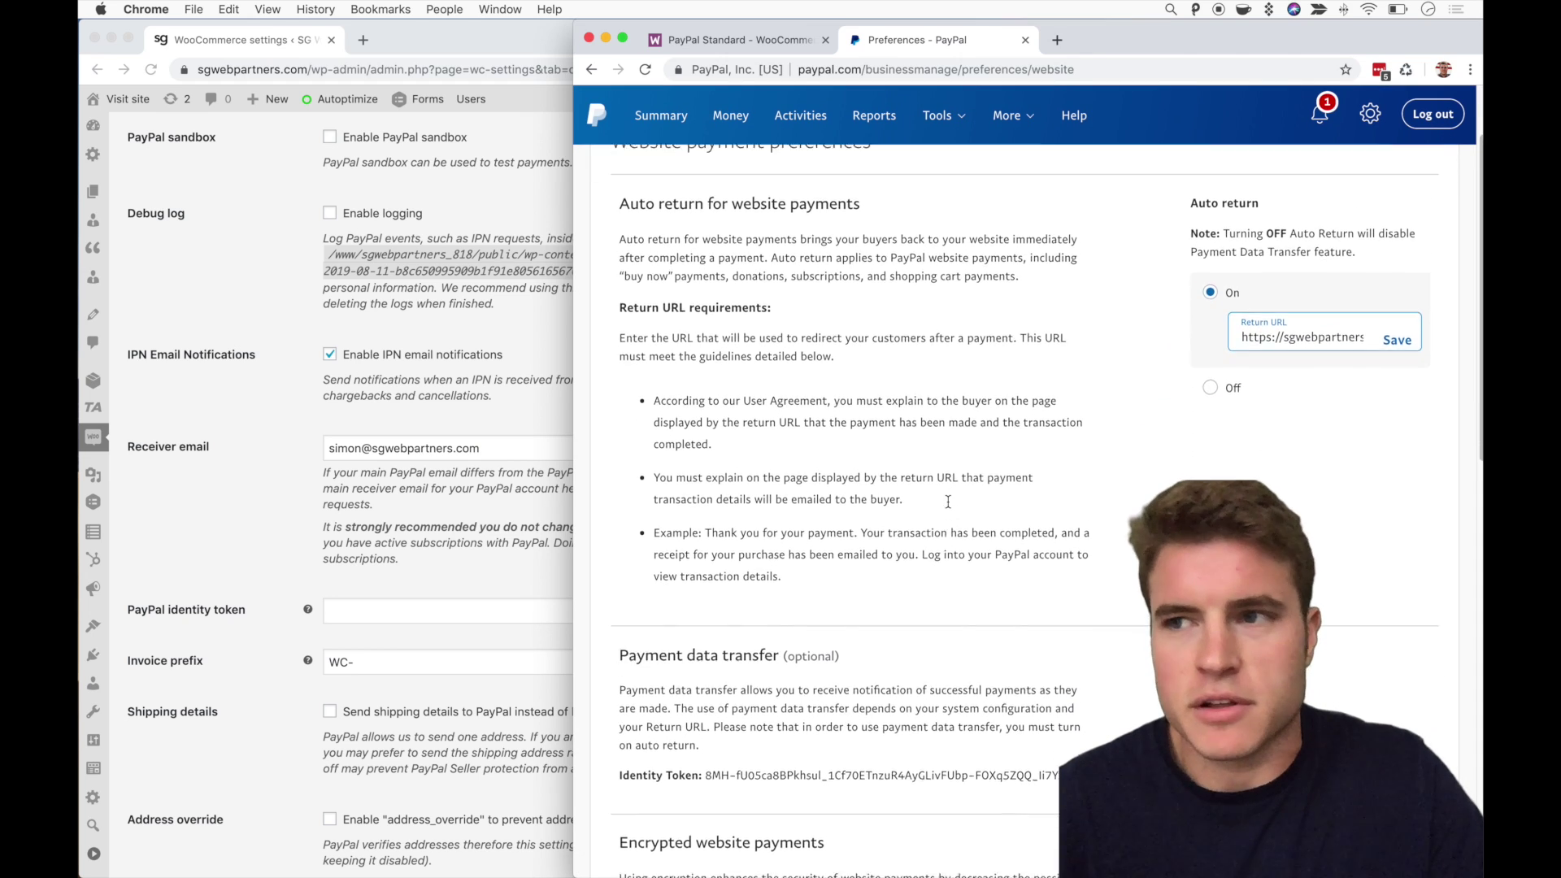
{"action": "scroll", "coordinate": [949, 507], "scroll_direction": "up", "scroll_amount": 2}
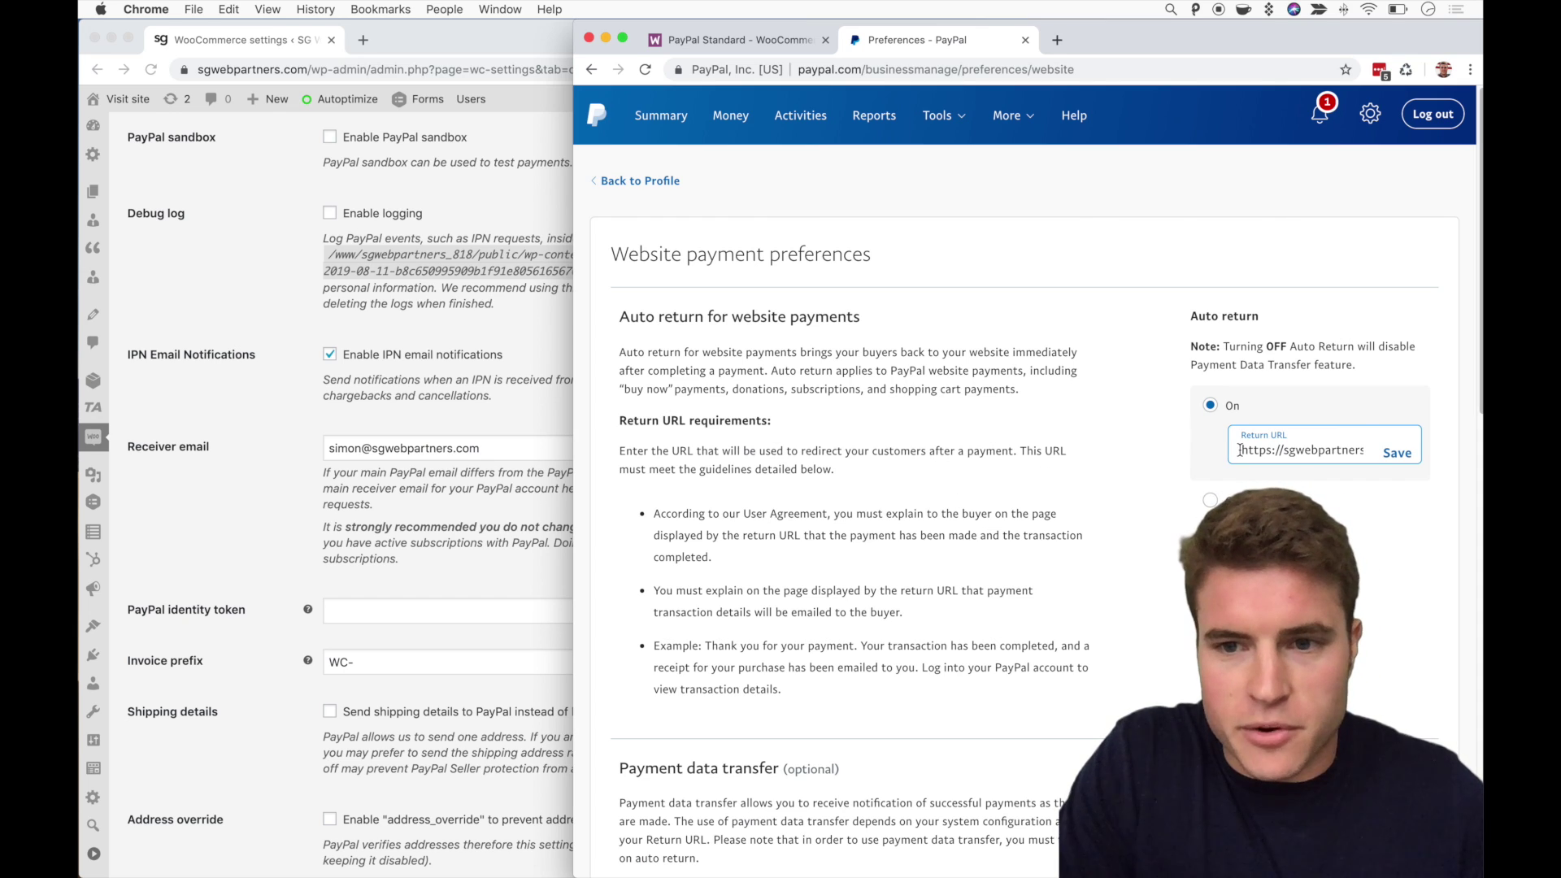
{"action": "triple_click", "coordinate": [1366, 467]}
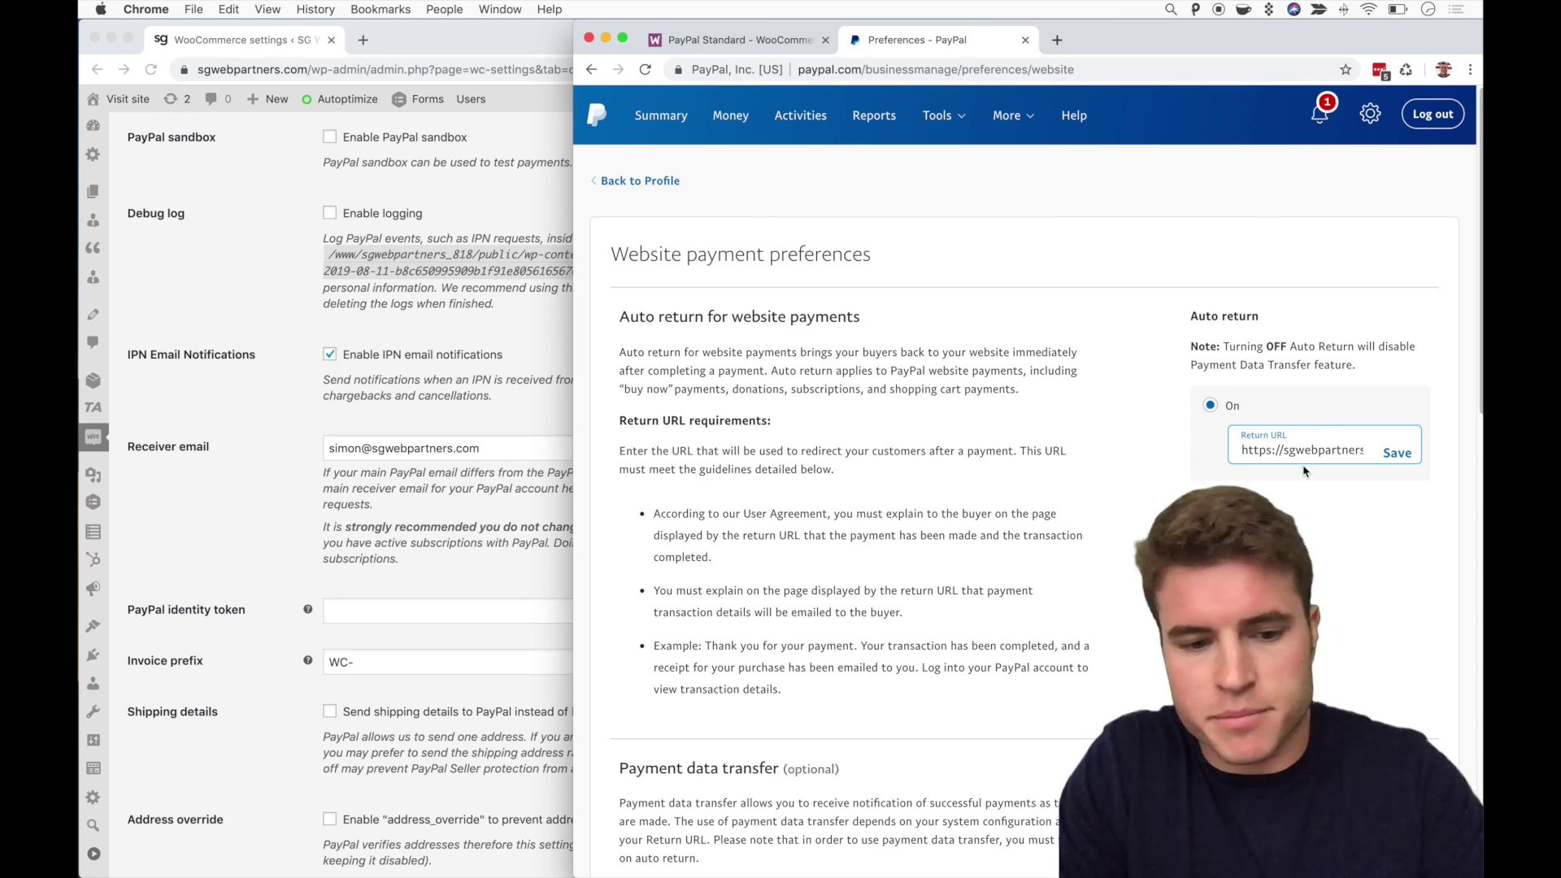
{"action": "key", "text": "super+a"}
{"action": "key", "text": "super+c"}
{"action": "key", "text": "super+t"}
{"action": "key", "text": "super+v"}
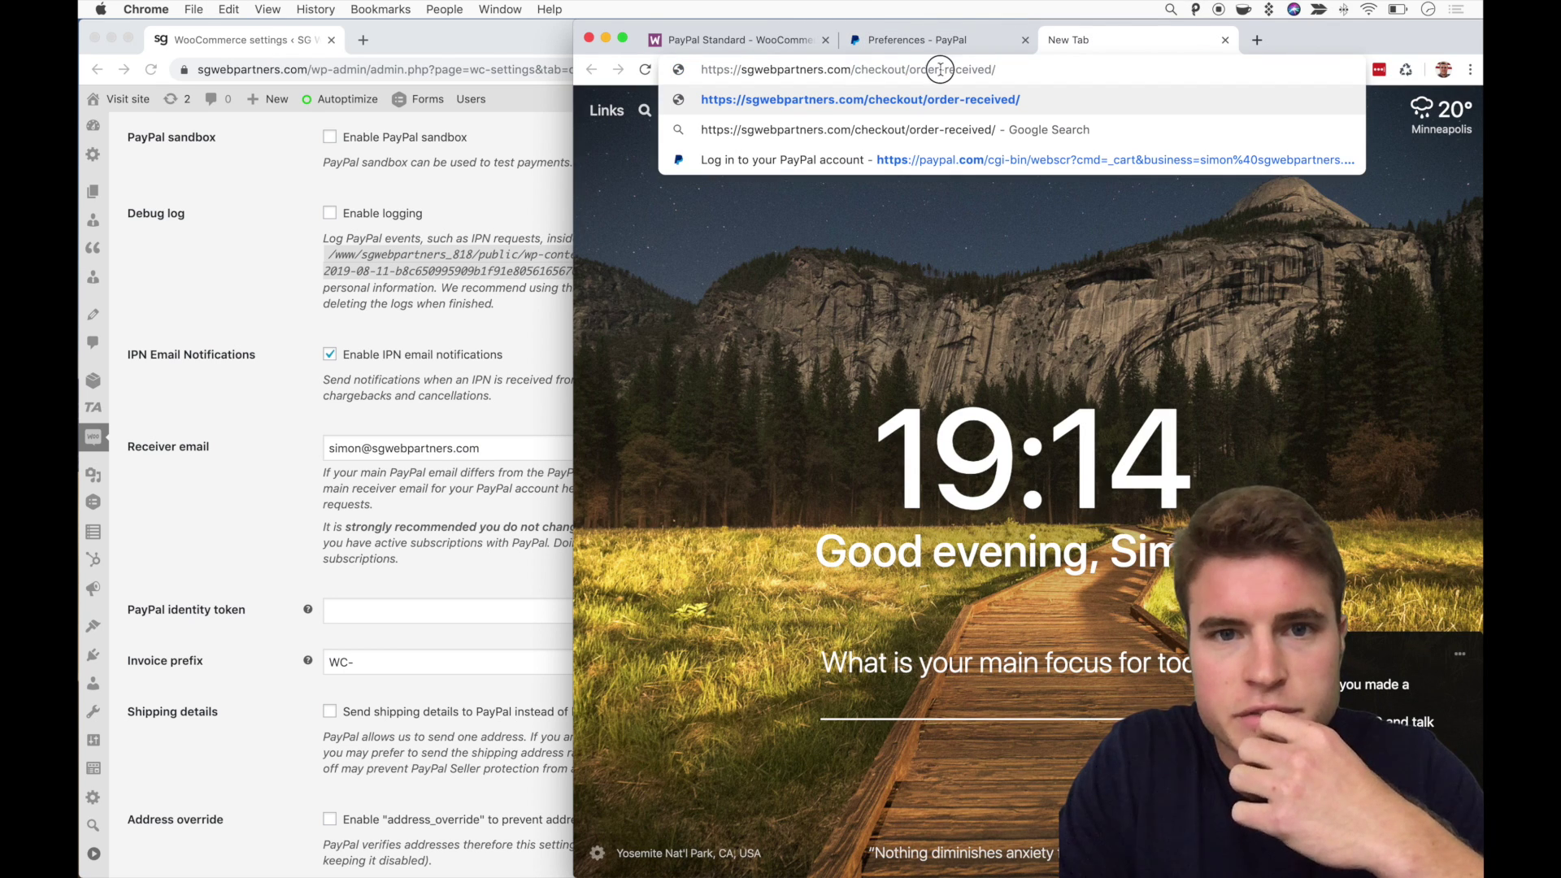
Replace 'sgwebpartners' with 'your-domain' in the pasted URL, then select the order-received part.
{"action": "double_click", "coordinate": [797, 69]}
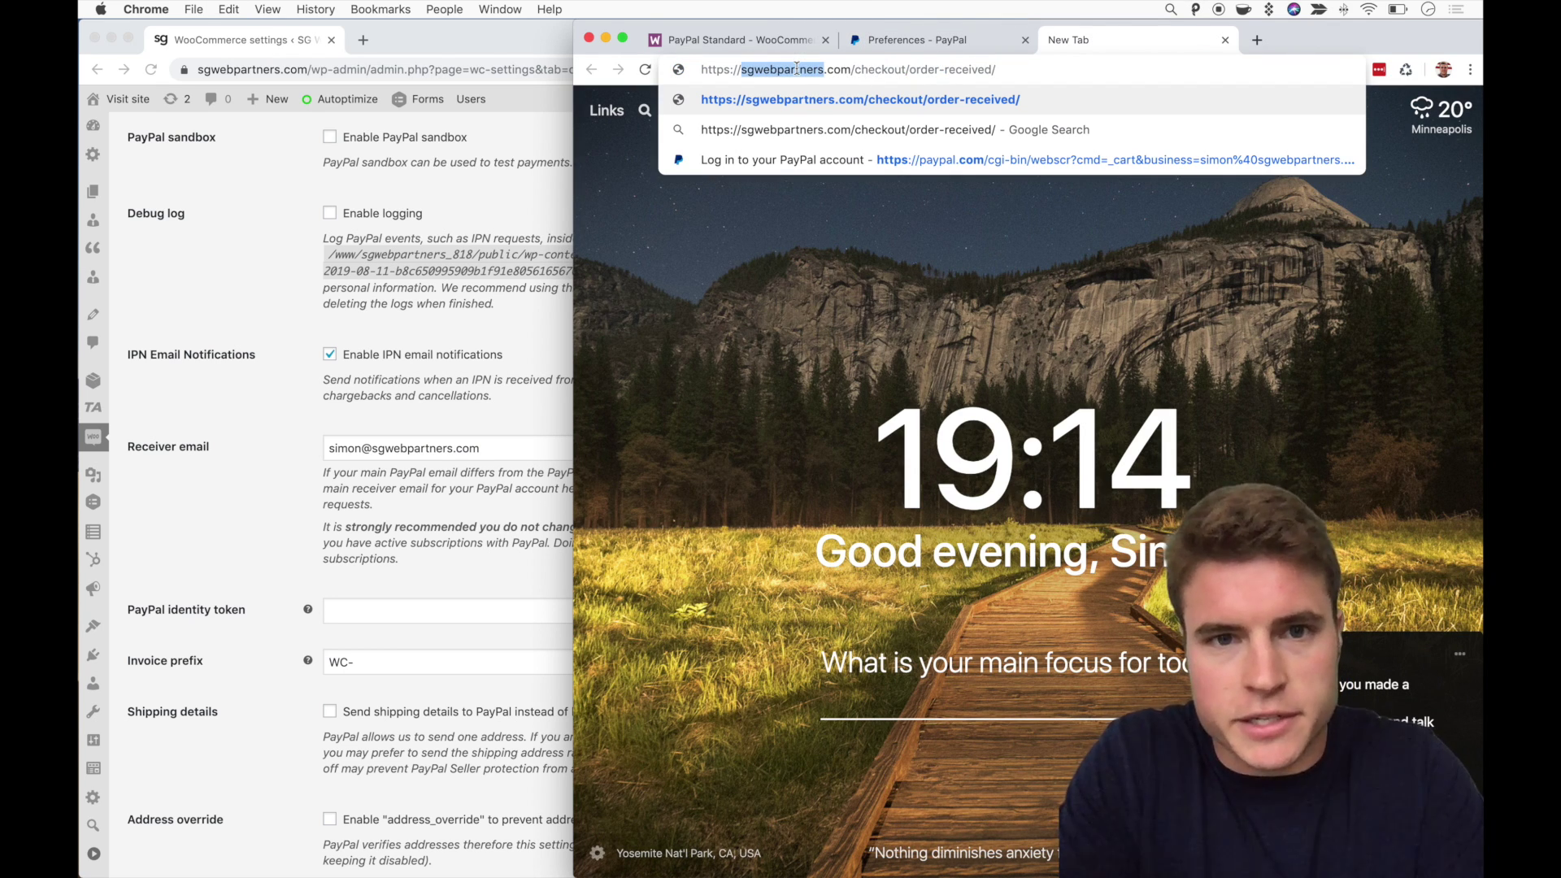
{"action": "type", "text": "your-domain"}
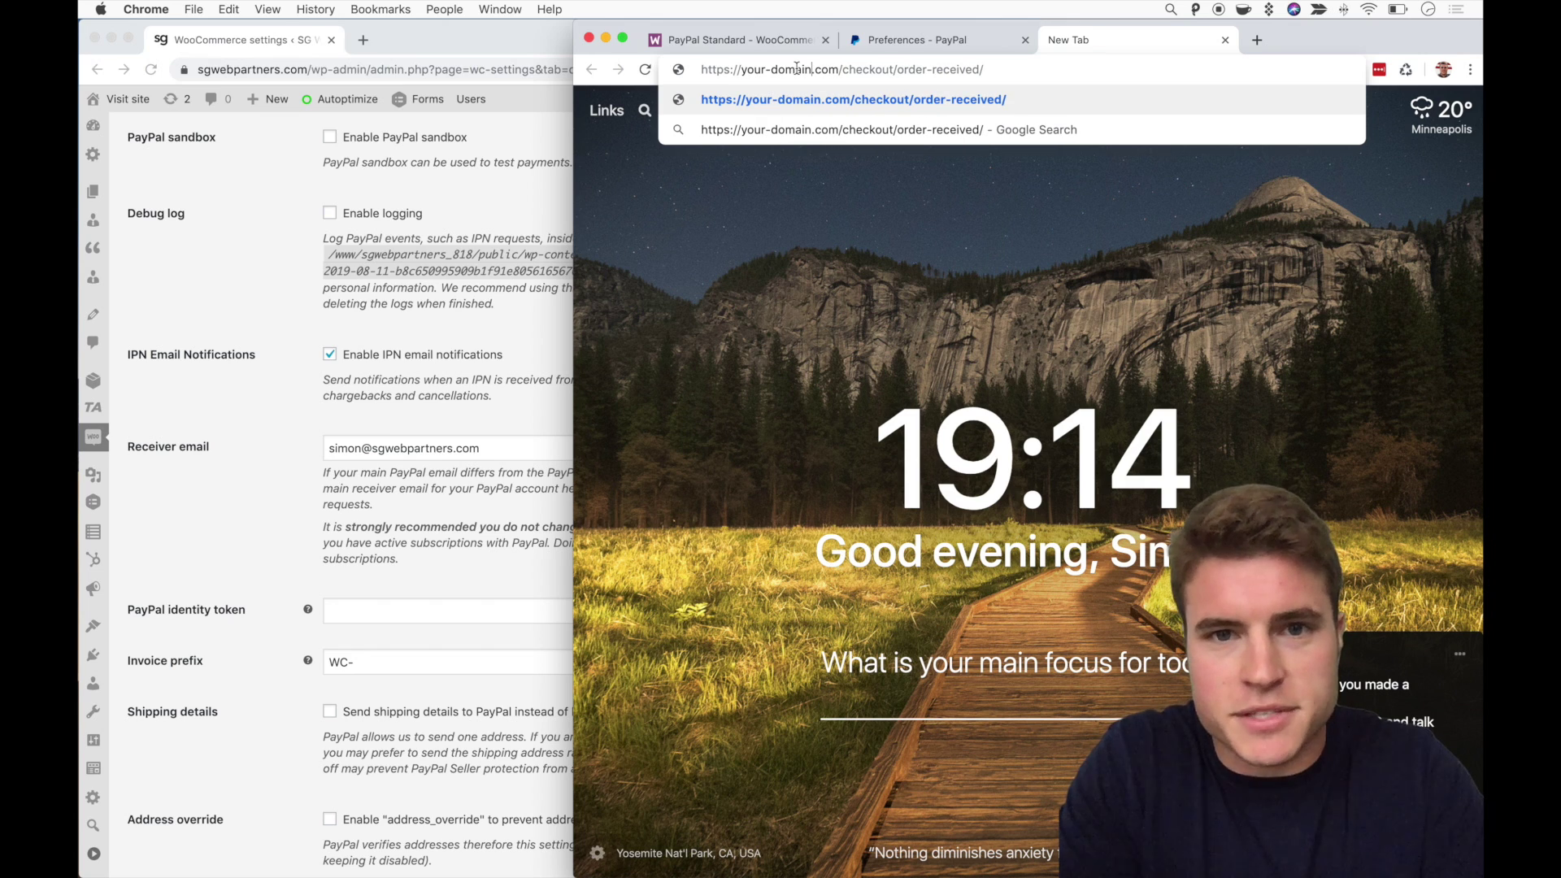
{"action": "triple_click", "coordinate": [862, 69]}
{"action": "double_click", "coordinate": [919, 69]}
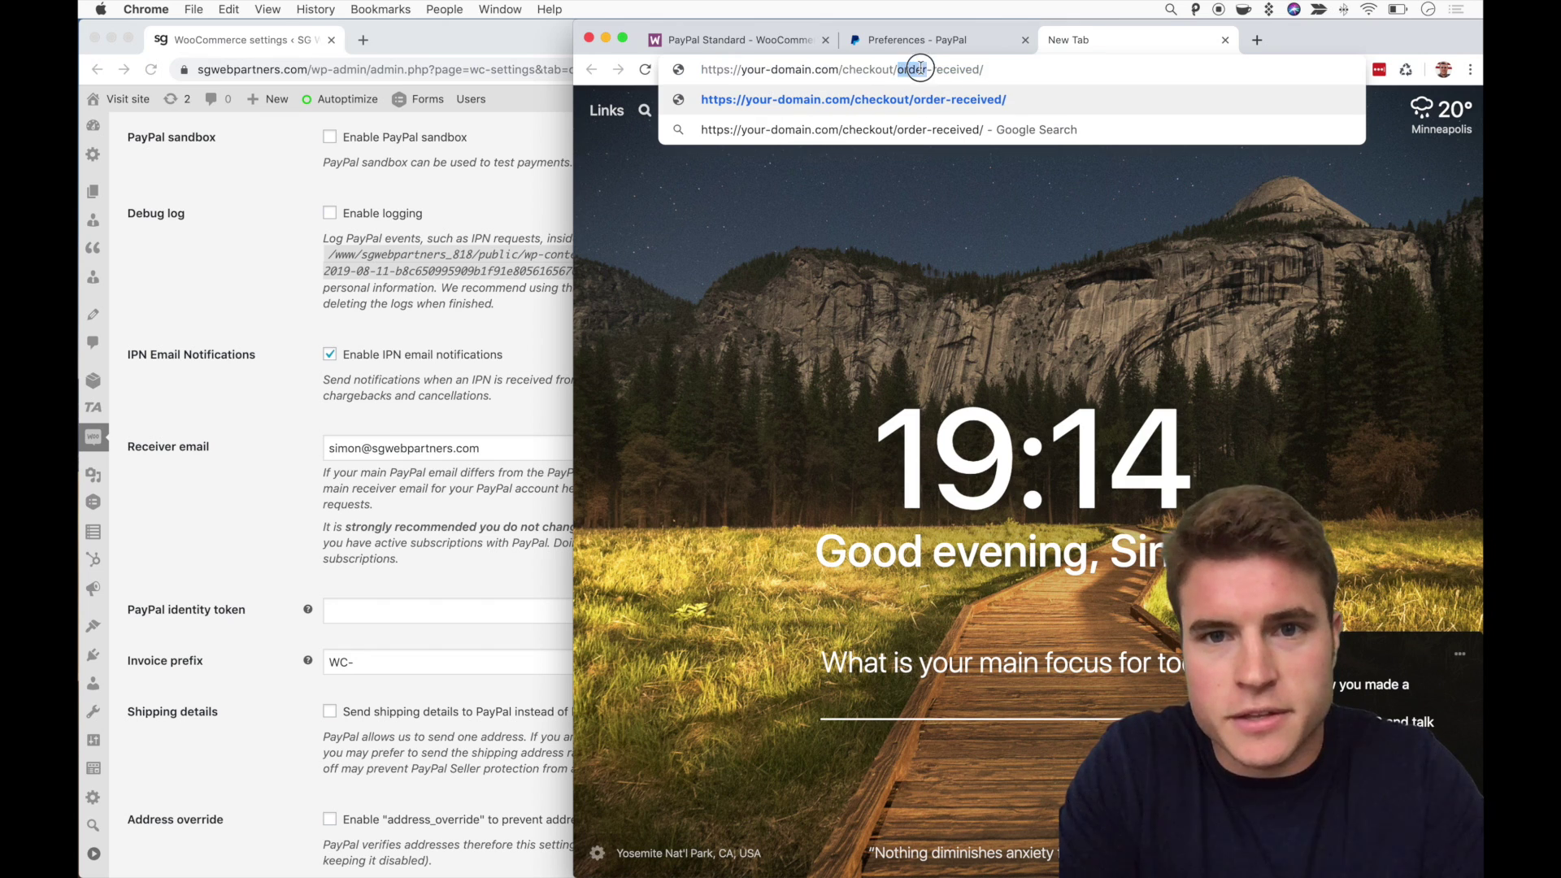
{"action": "left_click_drag", "start_coordinate": [973, 69], "coordinate": [742, 68]}
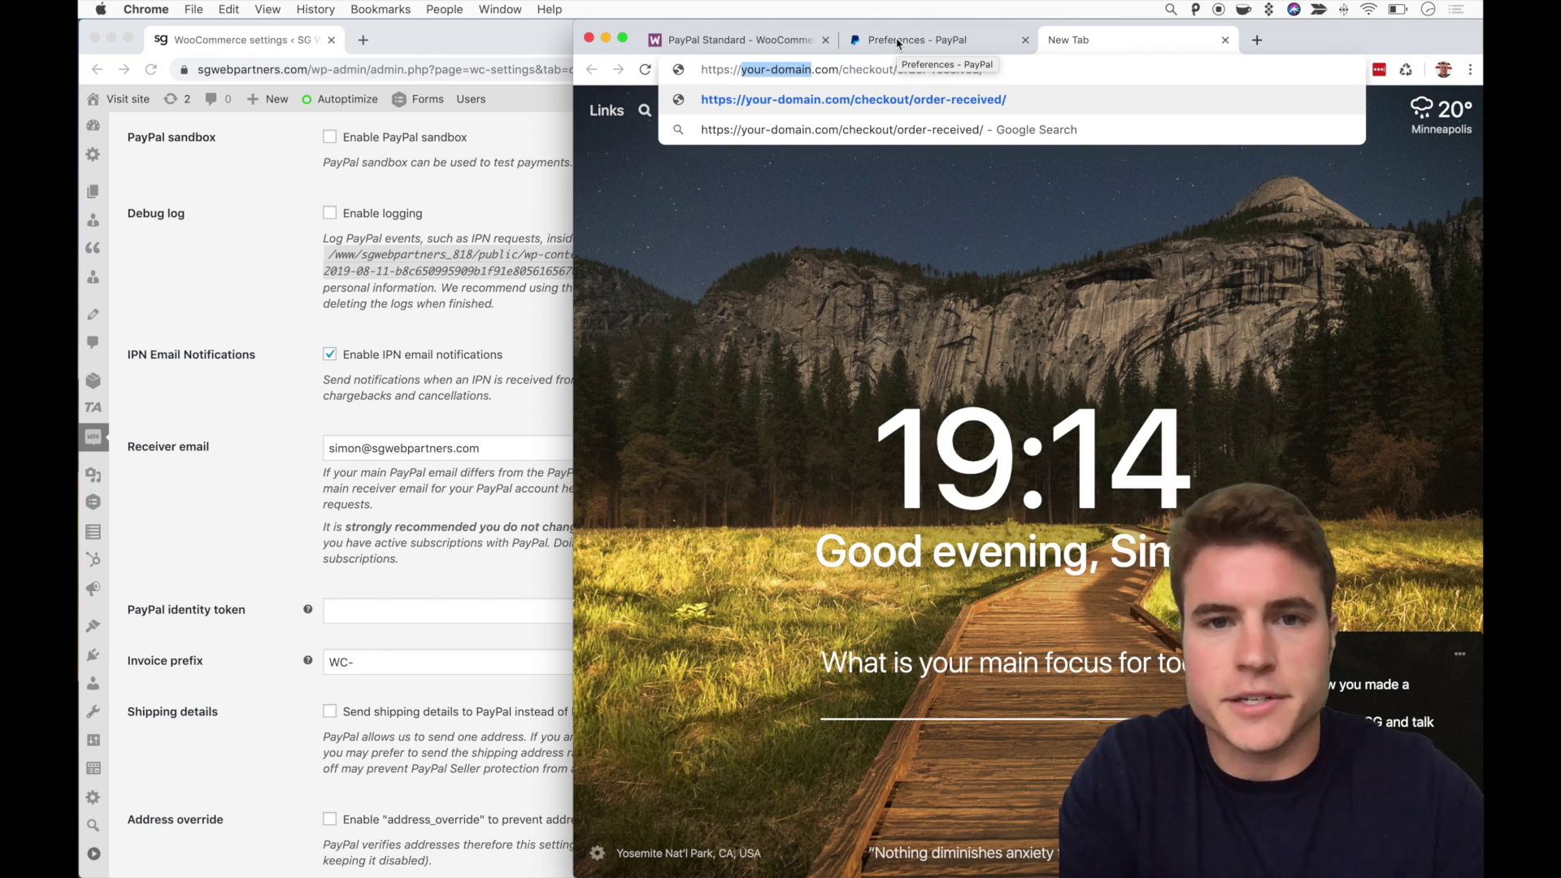
Switch back to the PayPal Website payment preferences tab and scroll down a little.
{"action": "left_click", "coordinate": [897, 42]}
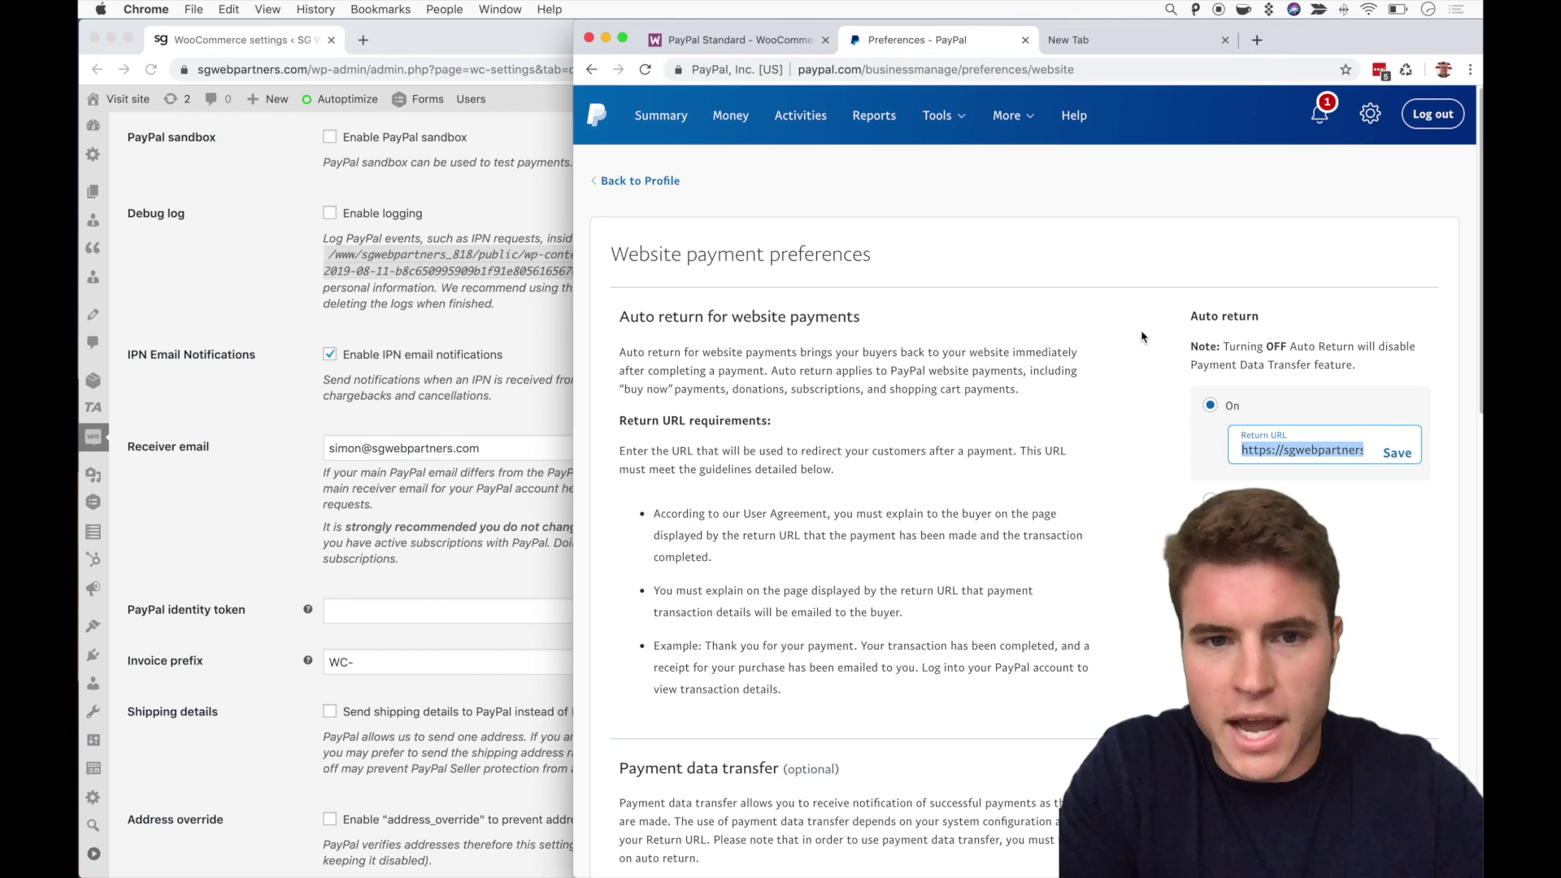
{"action": "scroll", "coordinate": [1144, 463], "scroll_direction": "down", "scroll_amount": 2}
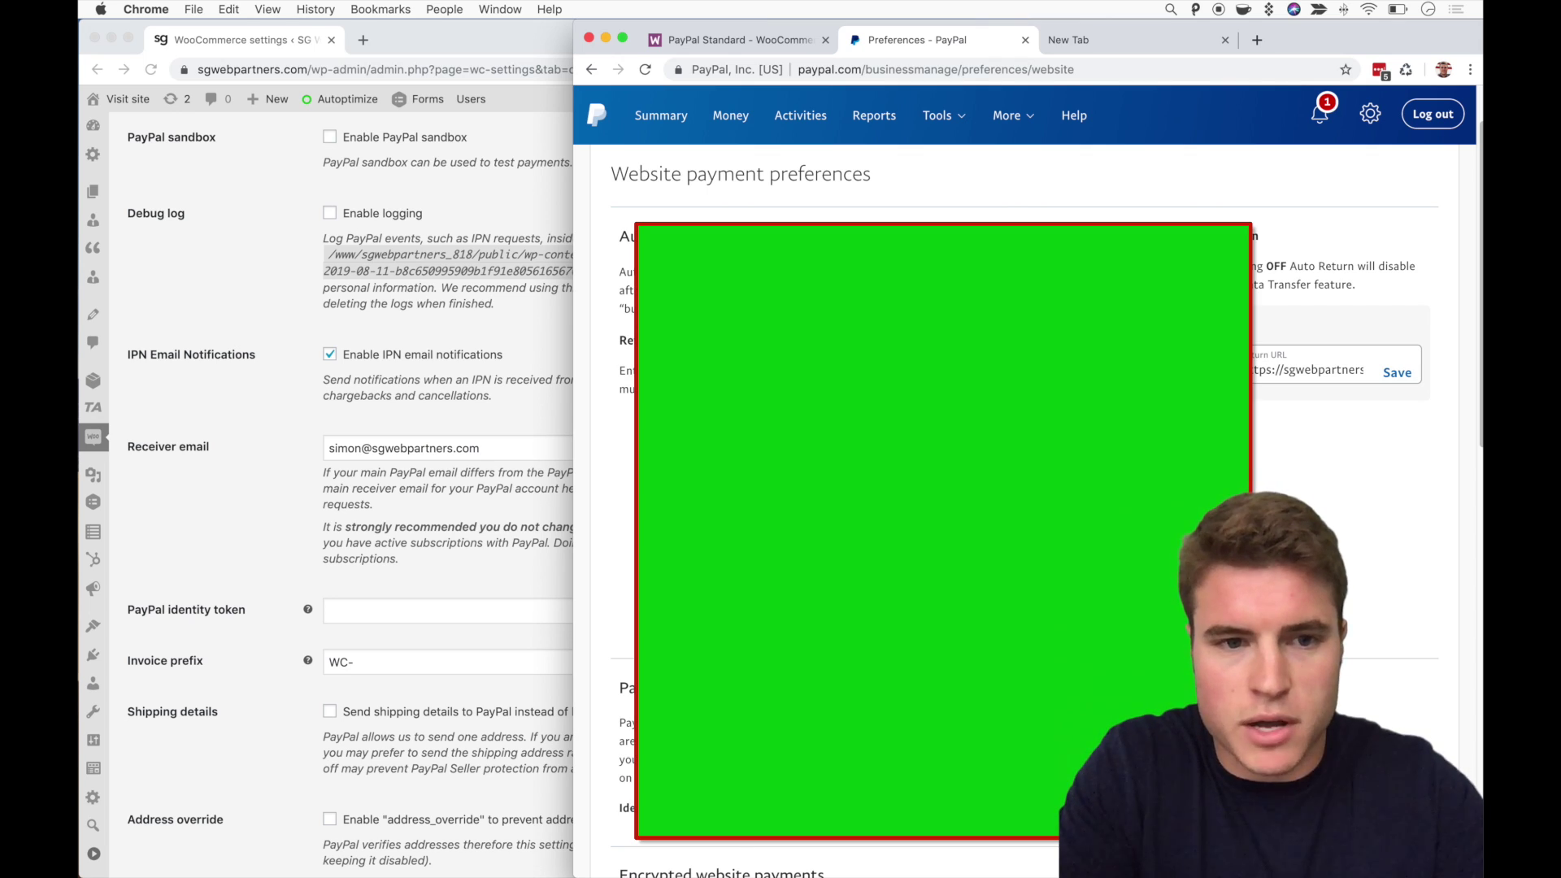
Bring the WooCommerce PayPal settings forward and select the empty PayPal identity token field.
{"action": "left_click", "coordinate": [399, 589]}
{"action": "scroll", "coordinate": [419, 561], "scroll_direction": "down", "scroll_amount": 10}
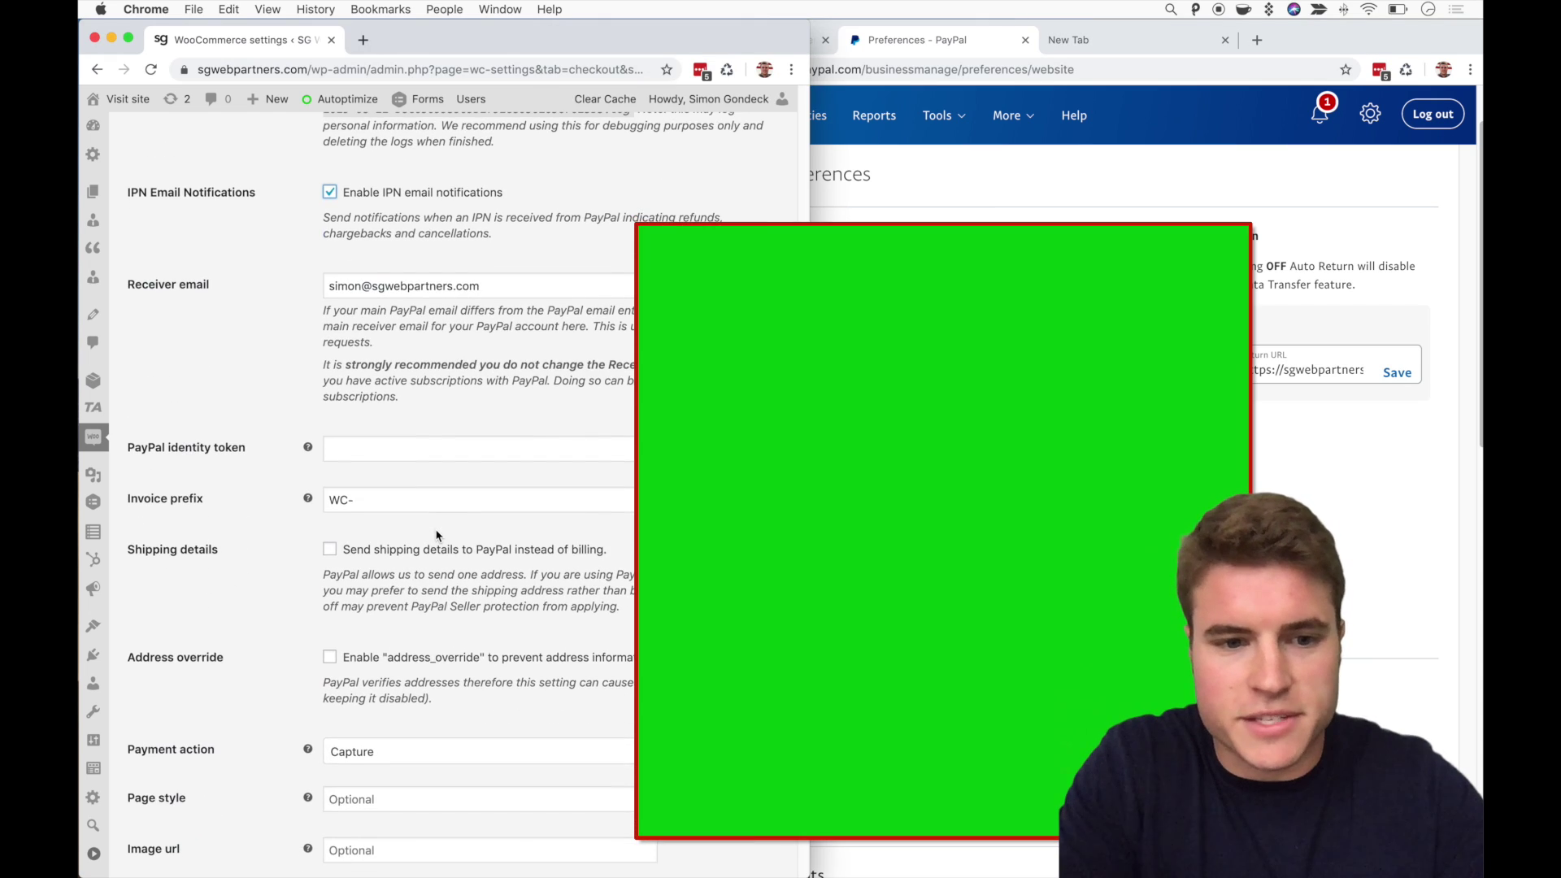
{"action": "scroll", "coordinate": [436, 536], "scroll_direction": "up", "scroll_amount": 12}
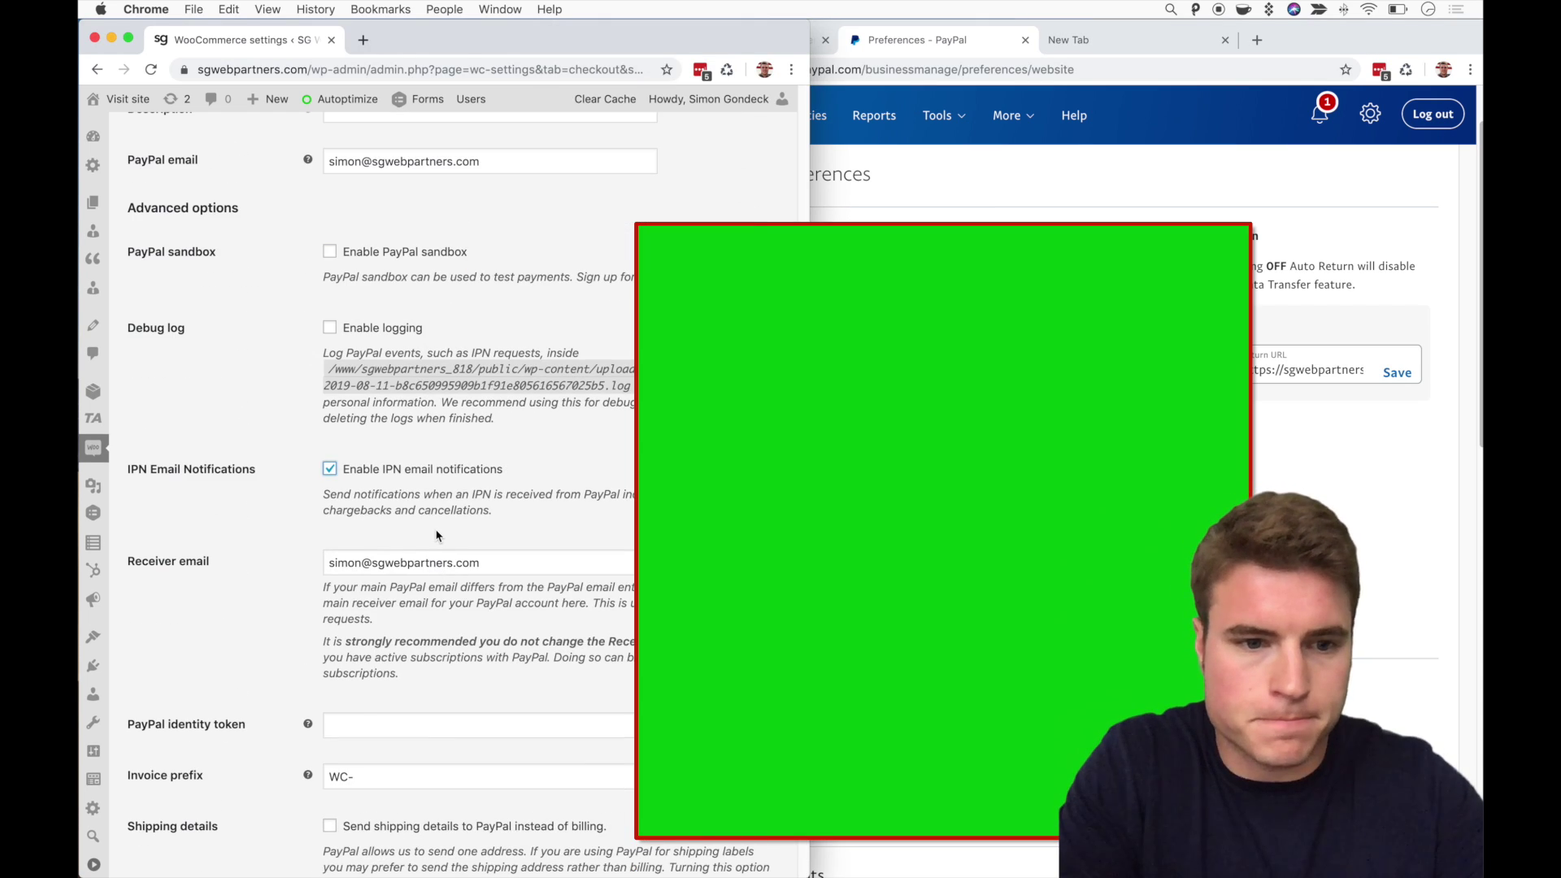
{"action": "left_click", "coordinate": [364, 726]}
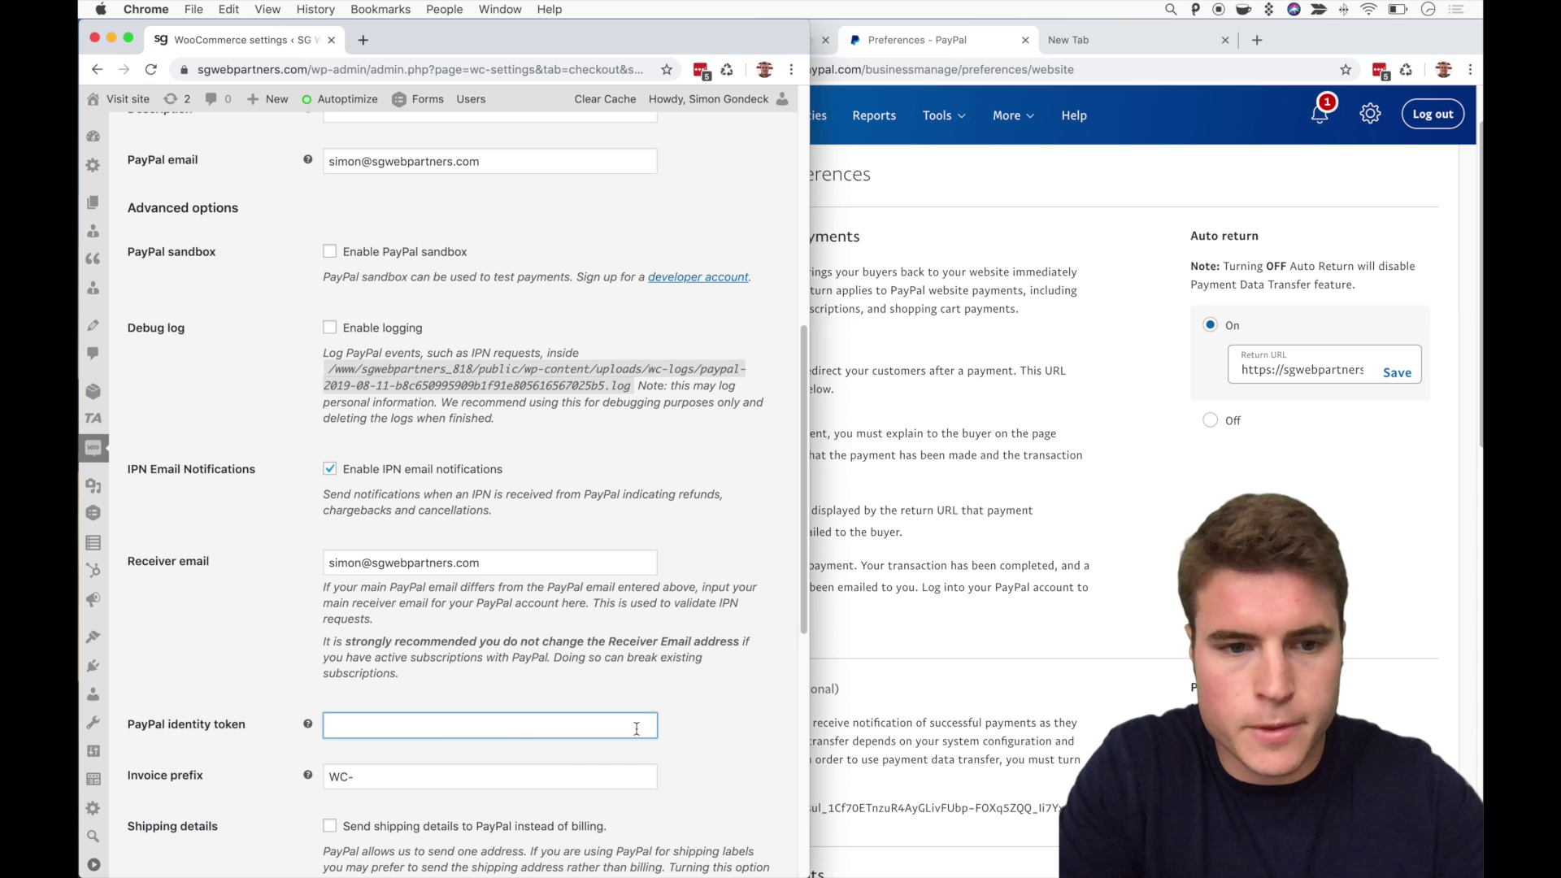
{"action": "scroll", "coordinate": [637, 717], "scroll_direction": "down", "scroll_amount": 7}
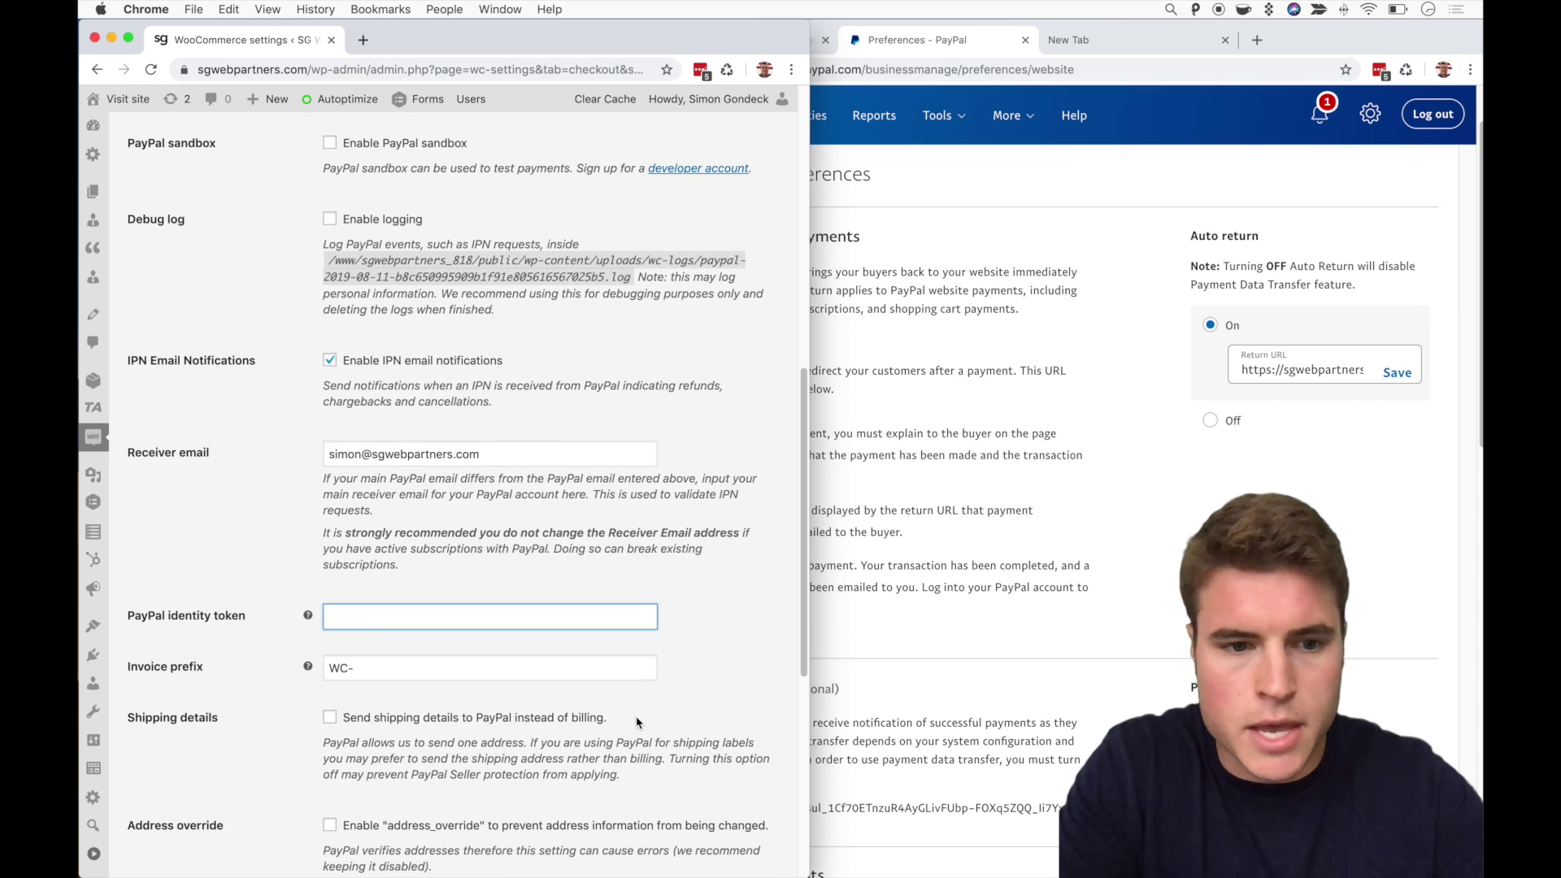
{"action": "scroll", "coordinate": [636, 722], "scroll_direction": "up", "scroll_amount": 1}
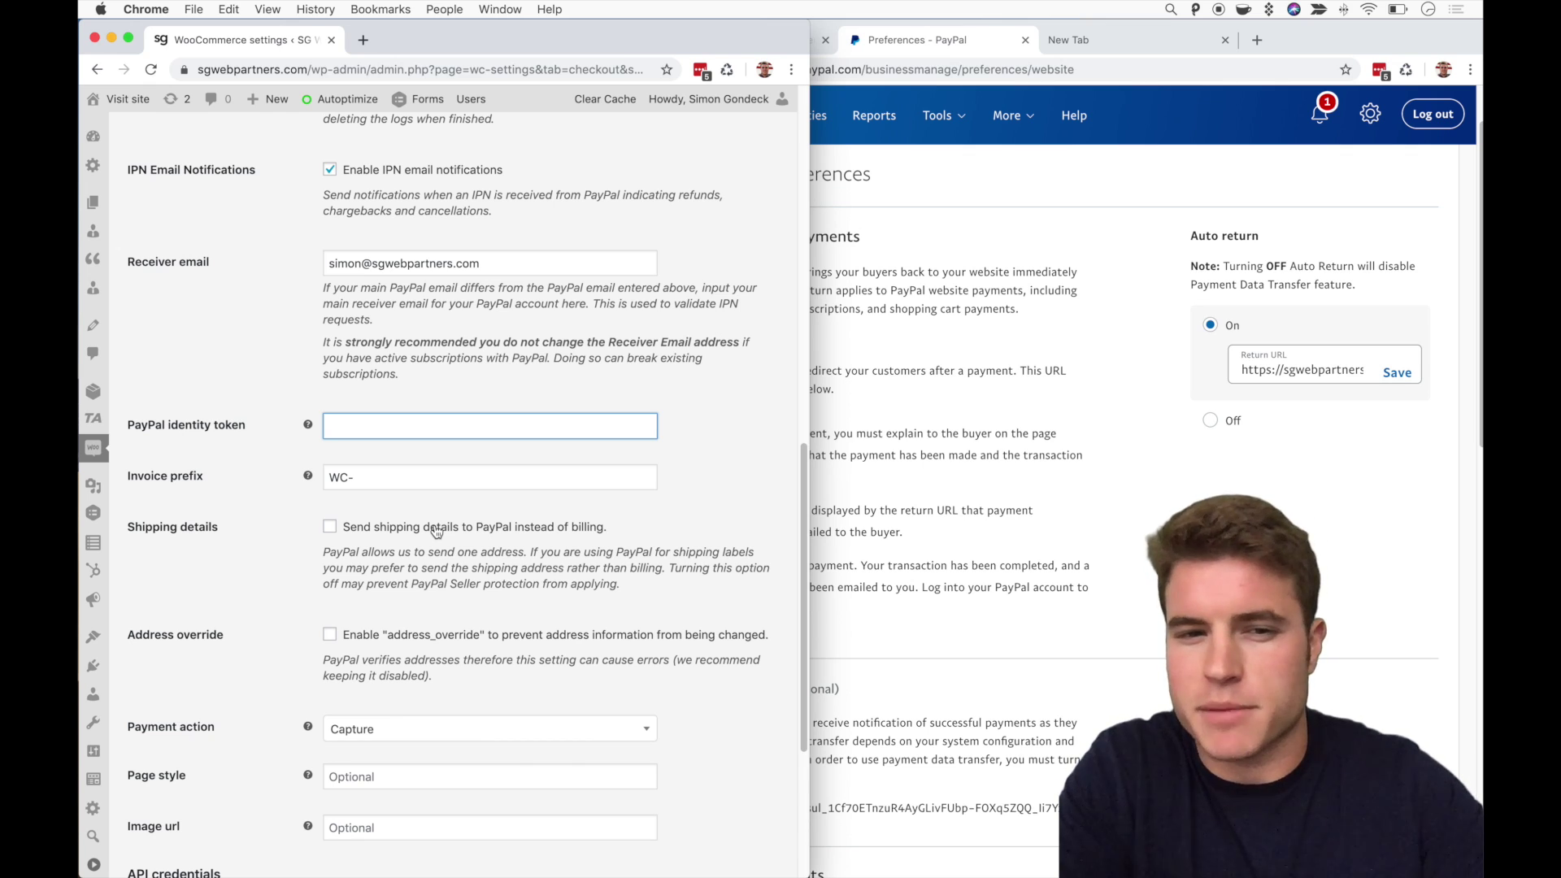
Keep Payment action set to Capture and move to the empty Image url field.
{"action": "scroll", "coordinate": [437, 532], "scroll_direction": "down", "scroll_amount": 2}
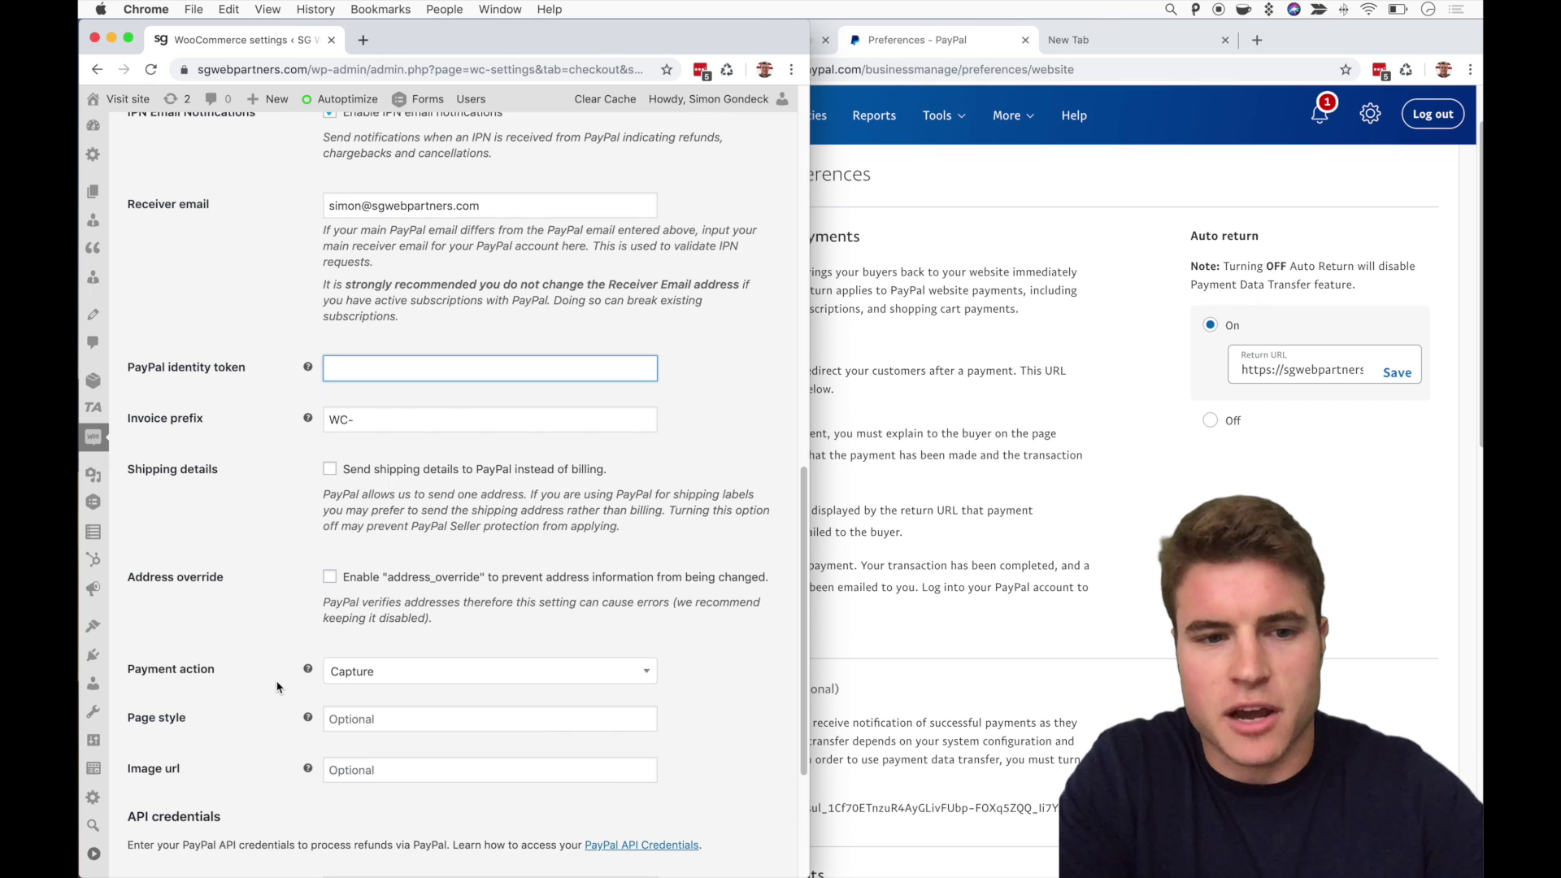
{"action": "left_click", "coordinate": [349, 672]}
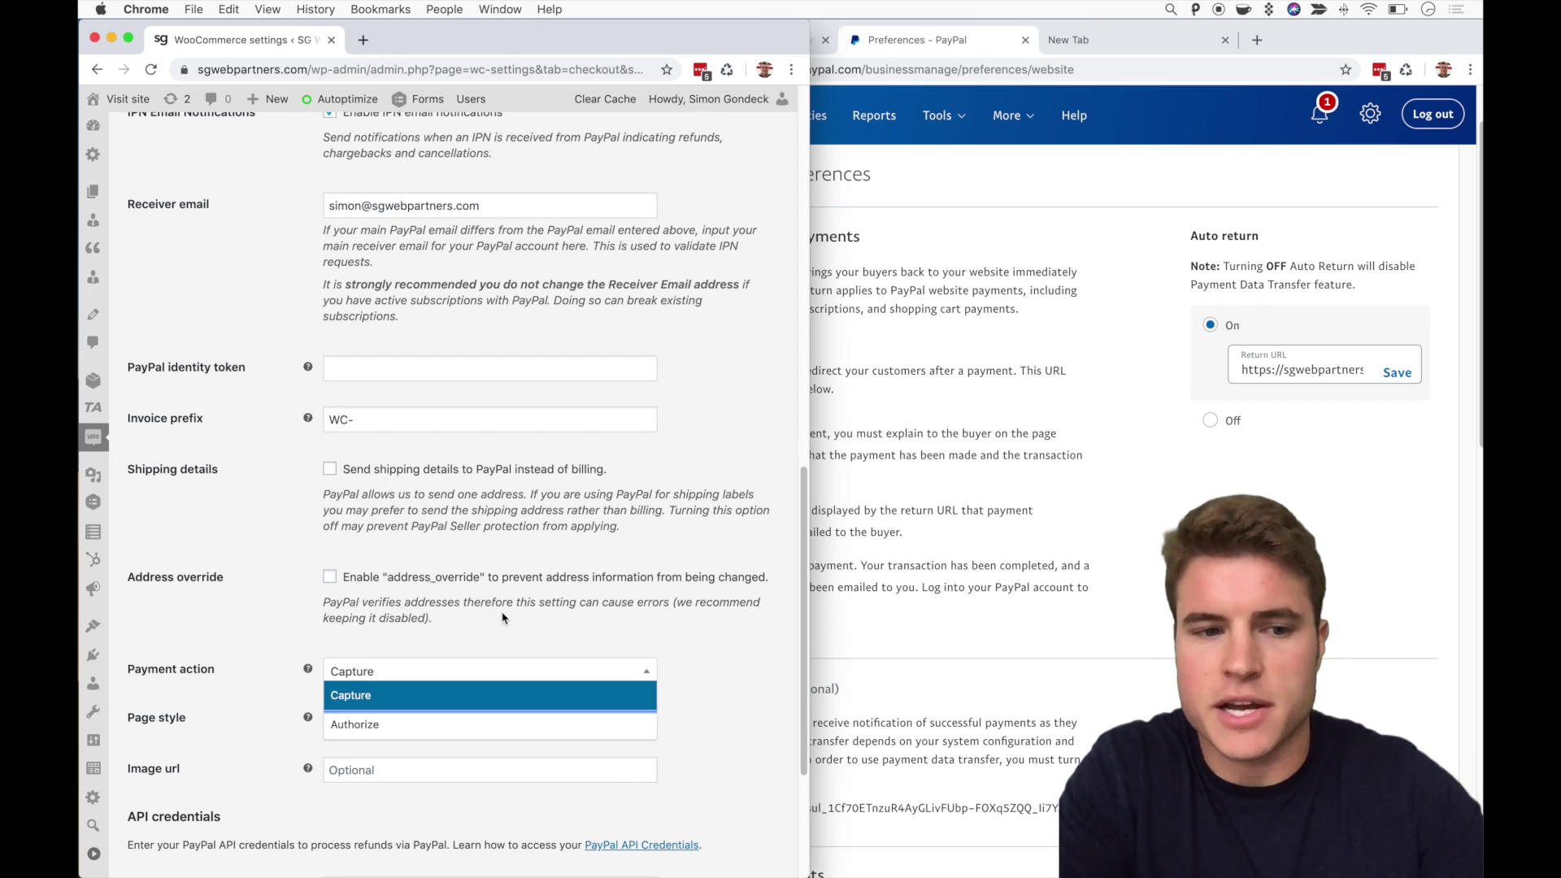
{"action": "left_click", "coordinate": [530, 623]}
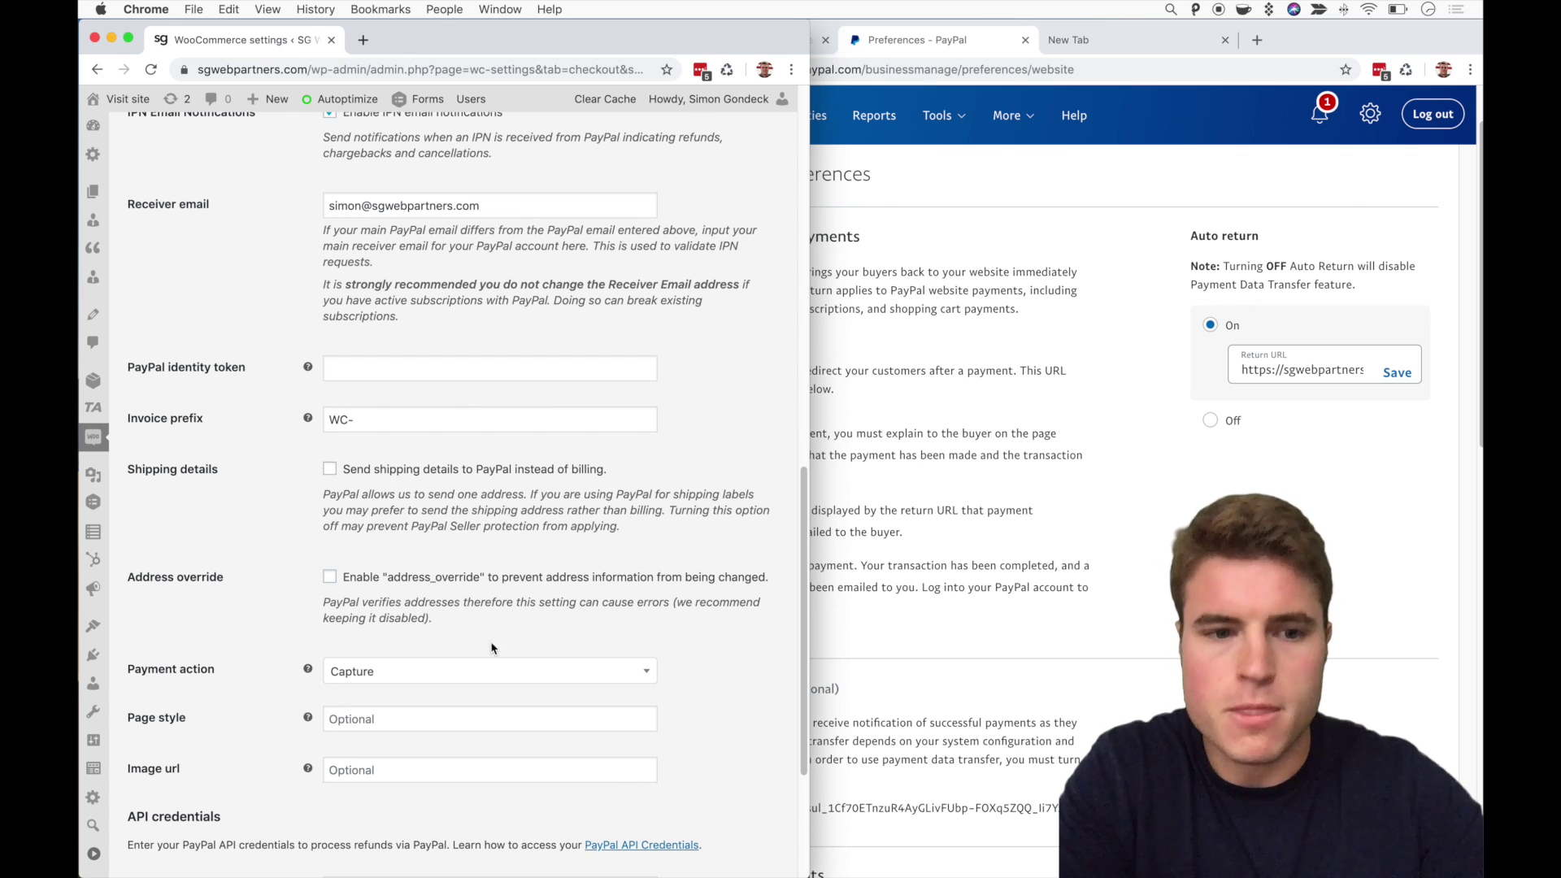
{"action": "left_click", "coordinate": [365, 769]}
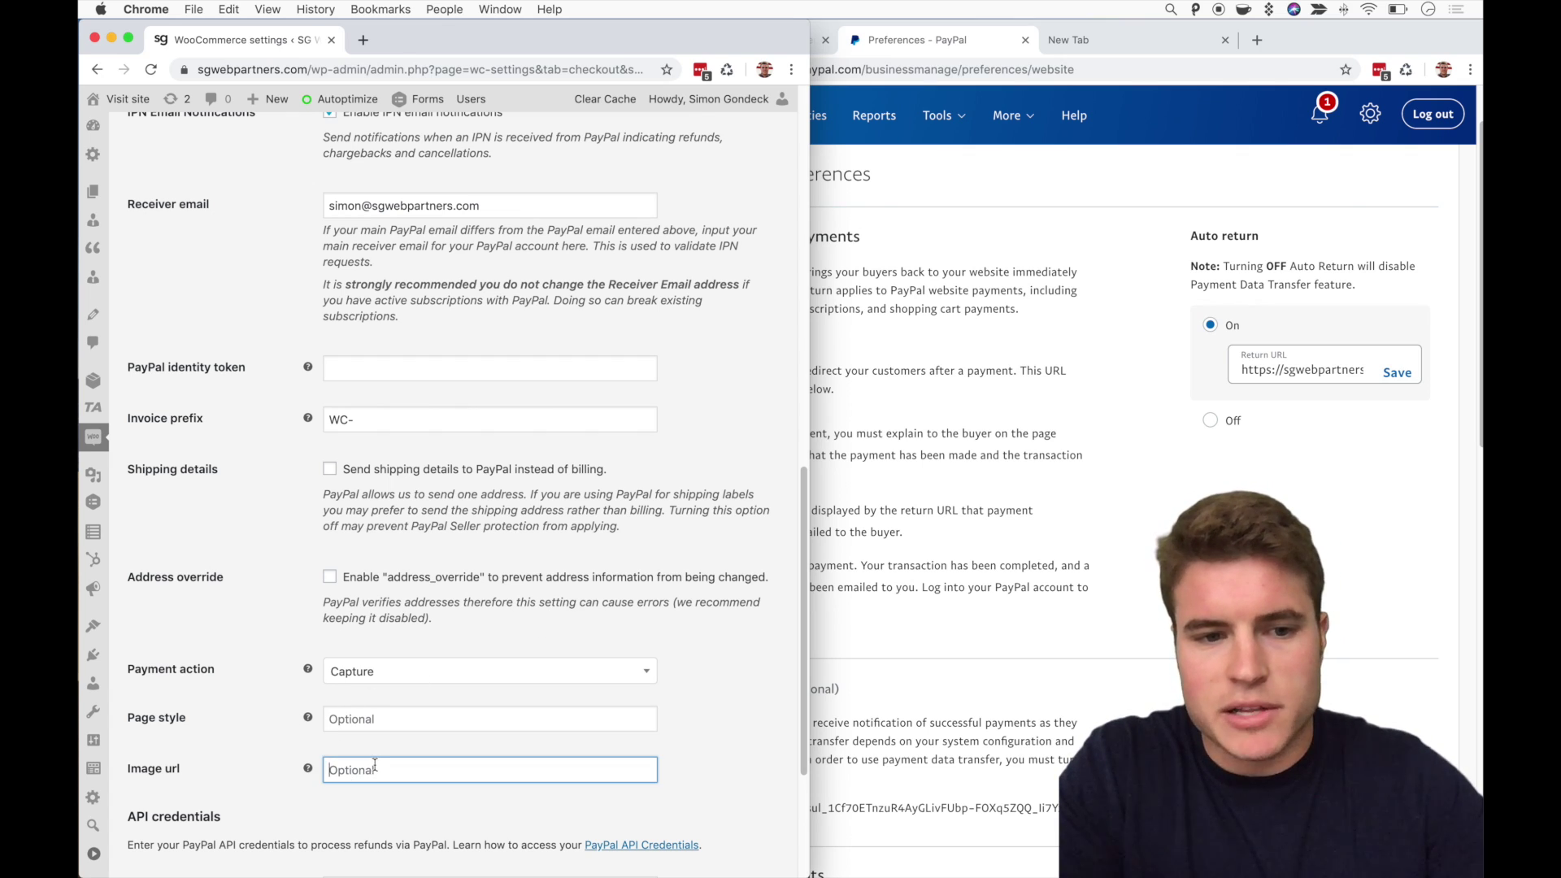
{"action": "scroll", "coordinate": [375, 767], "scroll_direction": "down", "scroll_amount": 3}
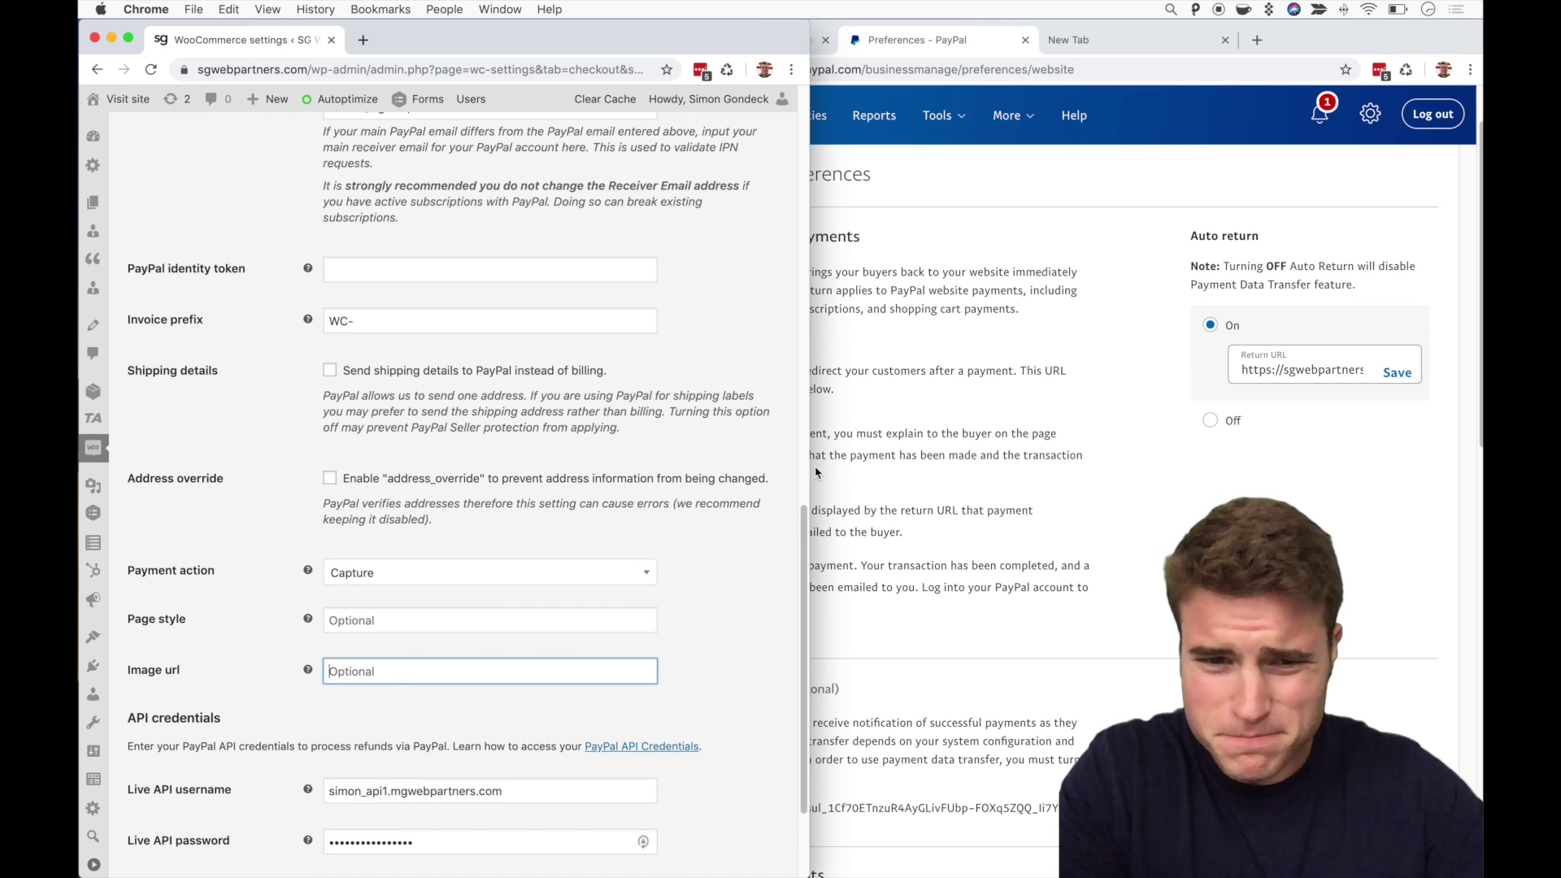
Copy the file link of the 50×50 sg-icon image from the Media Library.
{"action": "left_click_drag", "start_coordinate": [809, 478], "coordinate": [1128, 478]}
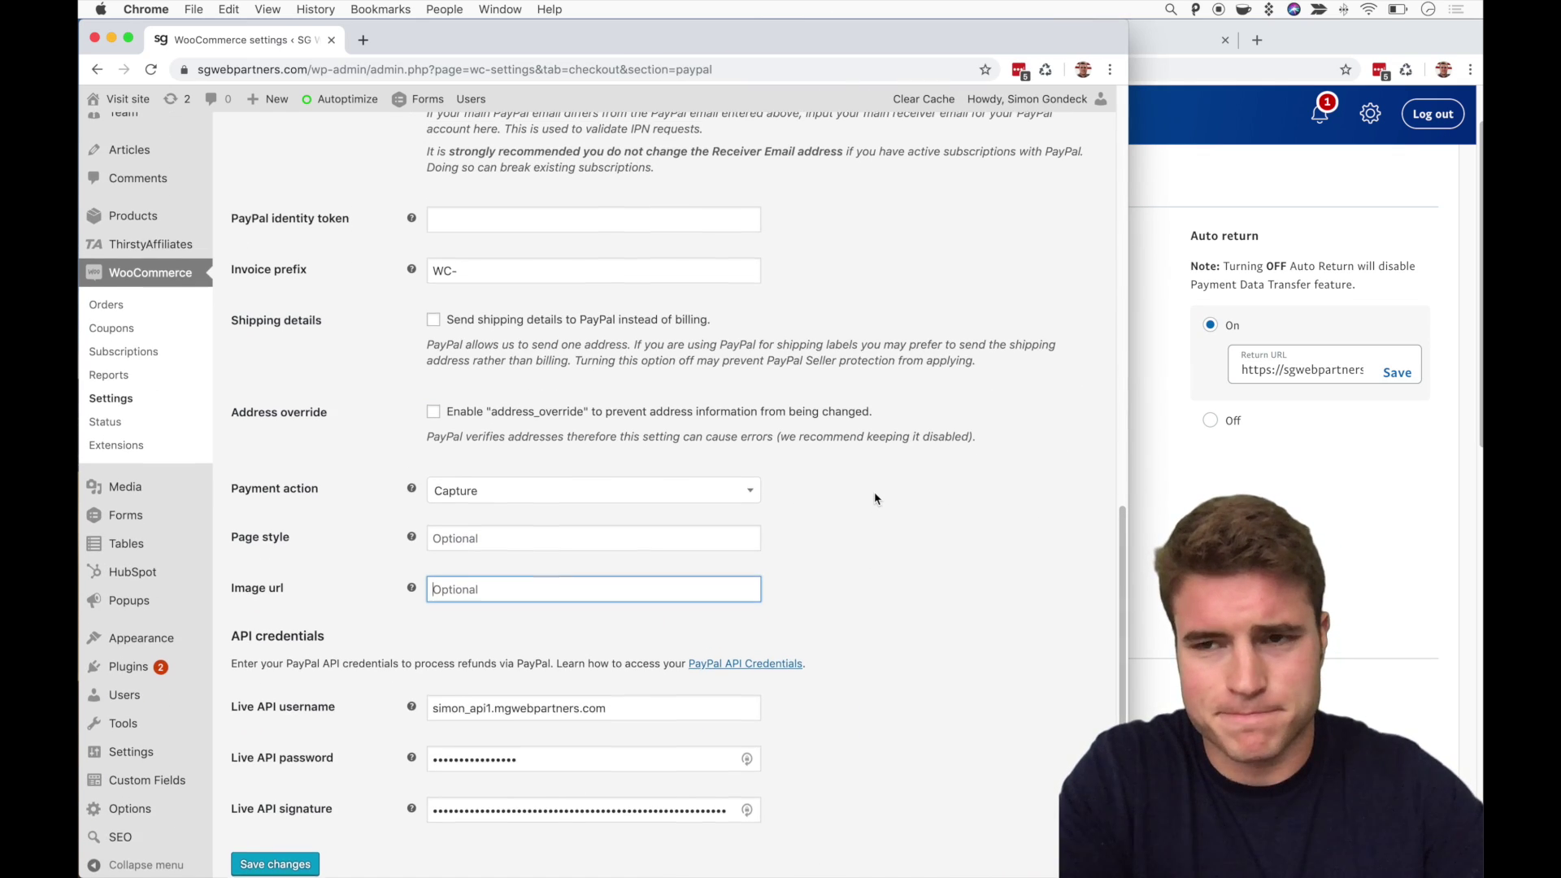
{"action": "scroll", "coordinate": [875, 497], "scroll_direction": "up", "scroll_amount": 1}
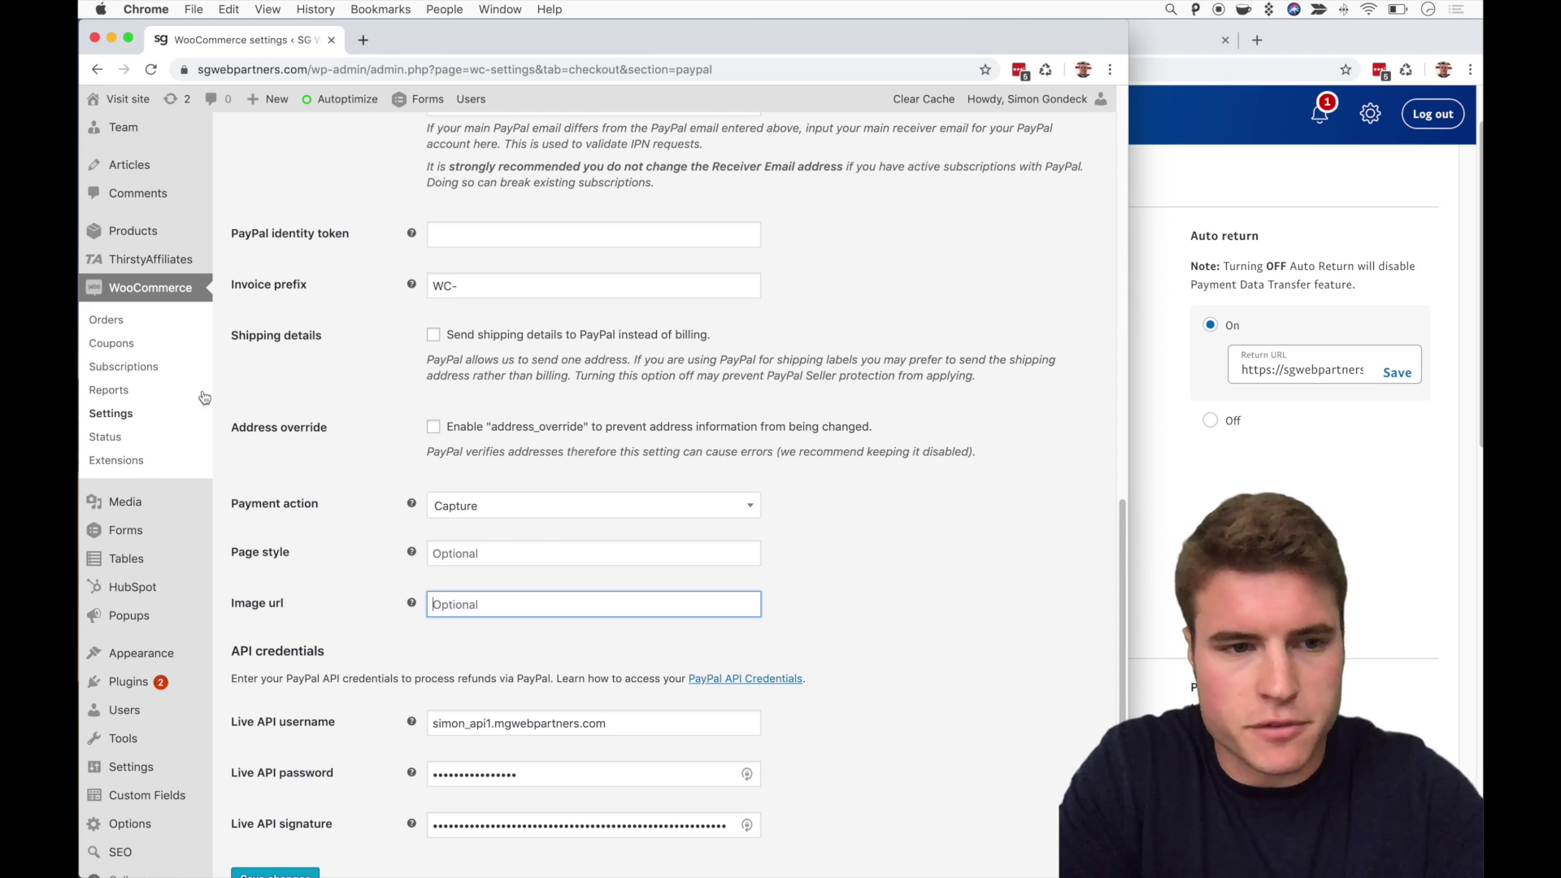
{"action": "left_click", "coordinate": [144, 502], "text": "super"}
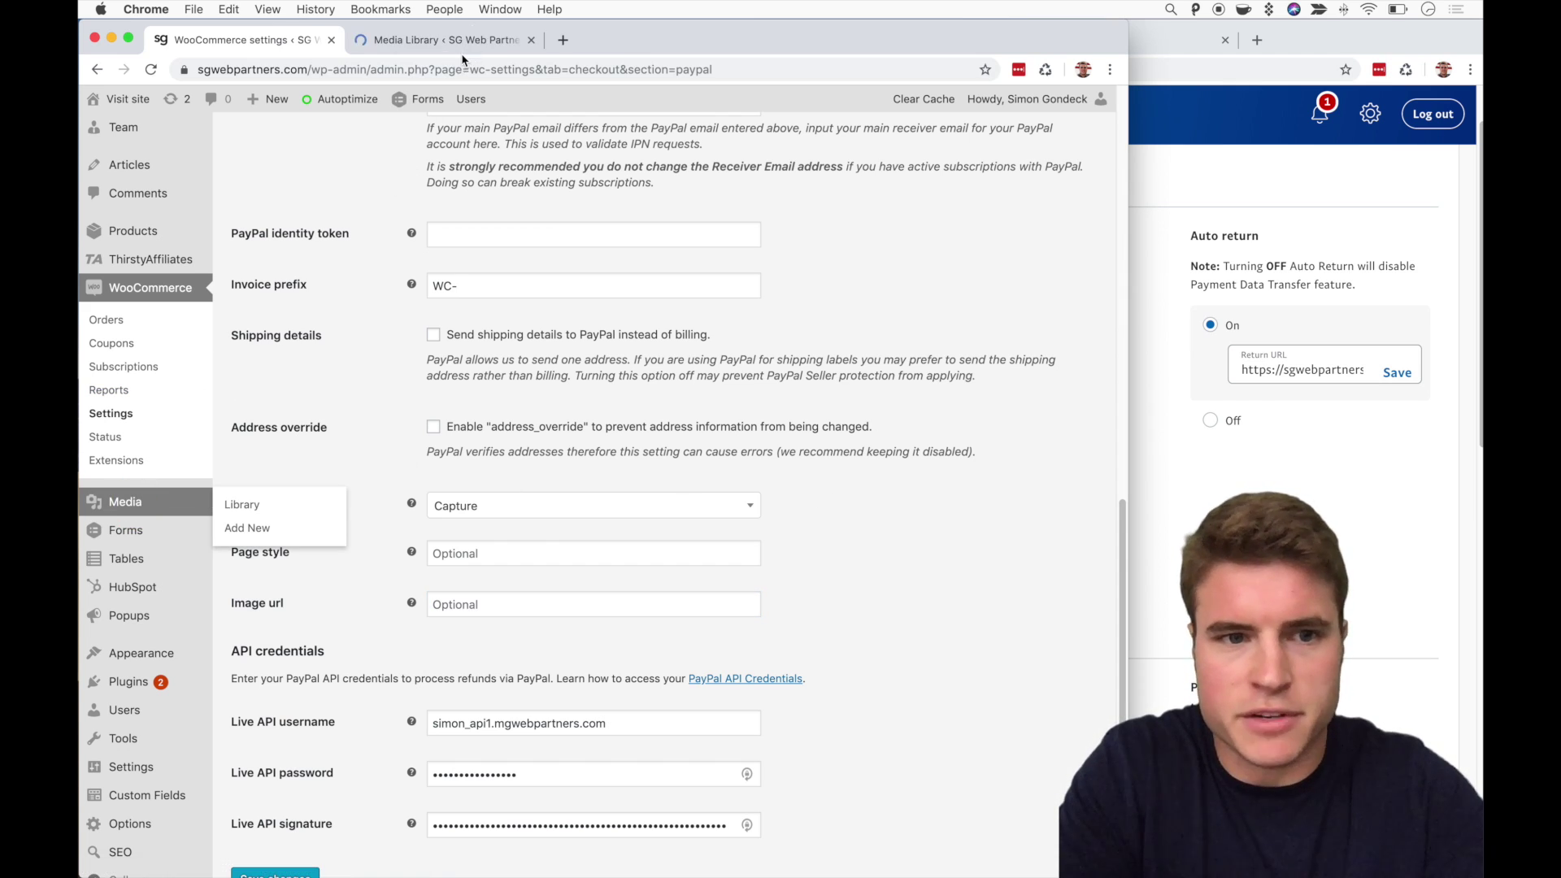
{"action": "key", "text": "ctrl+Tab"}
{"action": "left_click", "coordinate": [323, 309]}
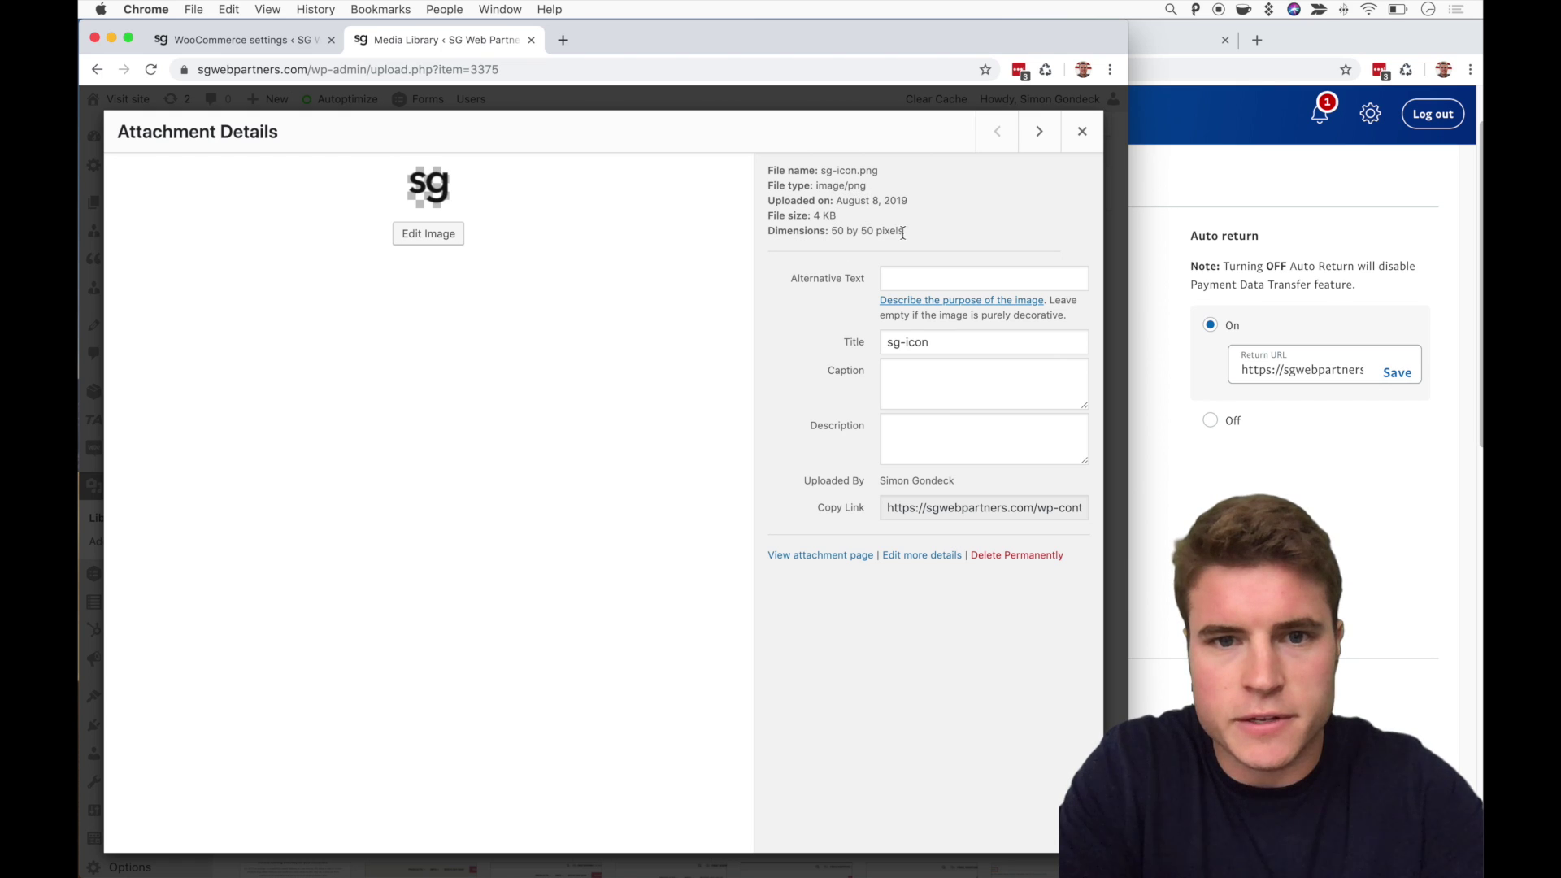
{"action": "left_click_drag", "start_coordinate": [903, 233], "coordinate": [831, 233]}
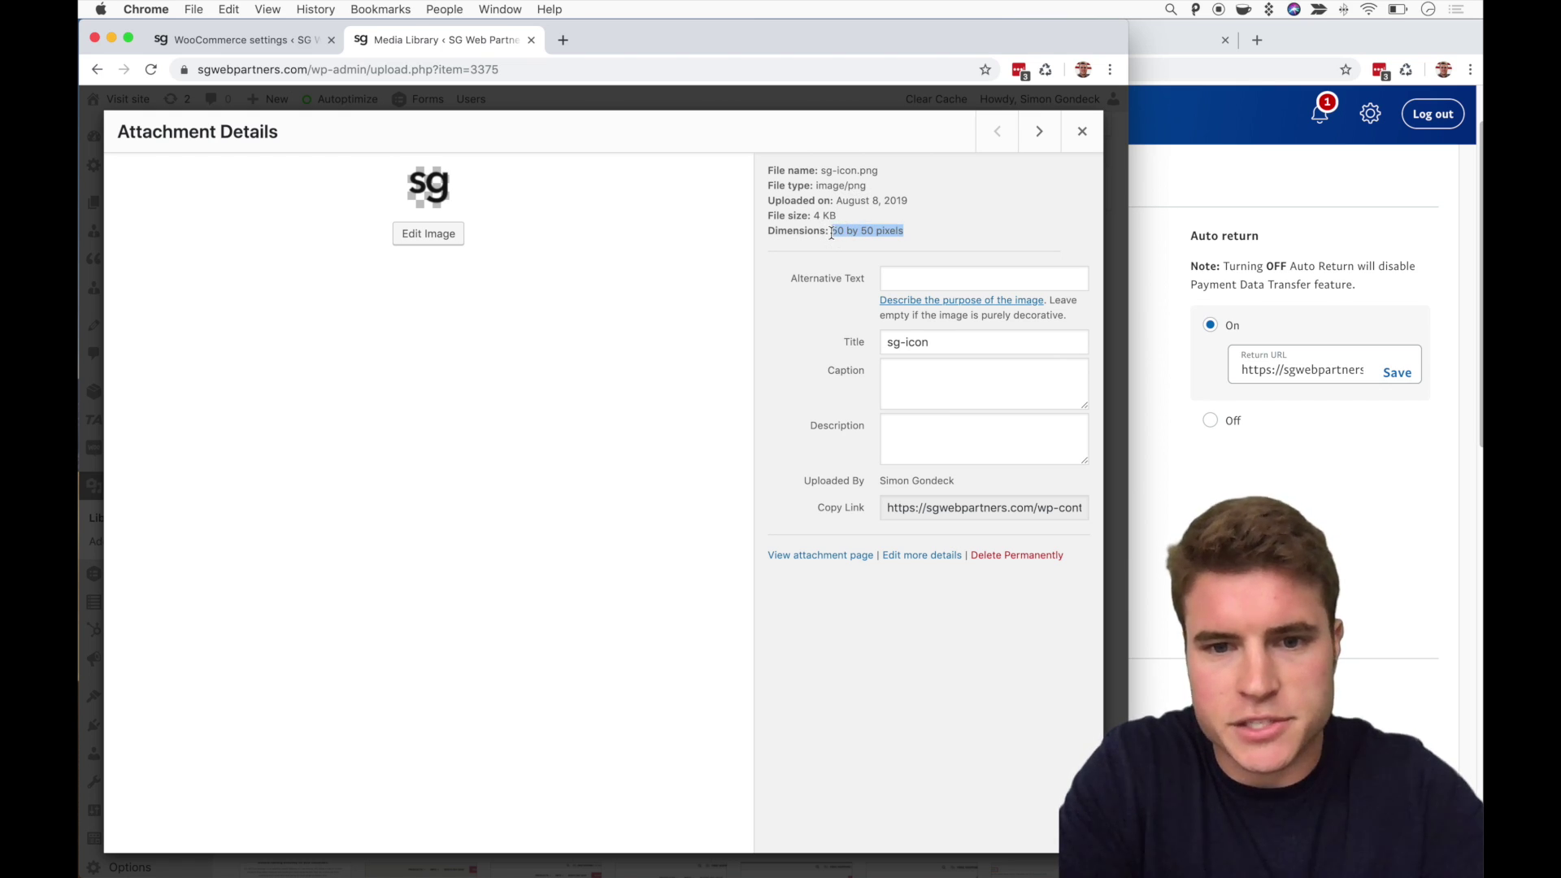
{"action": "left_click", "coordinate": [931, 515]}
{"action": "key", "text": "super+c"}
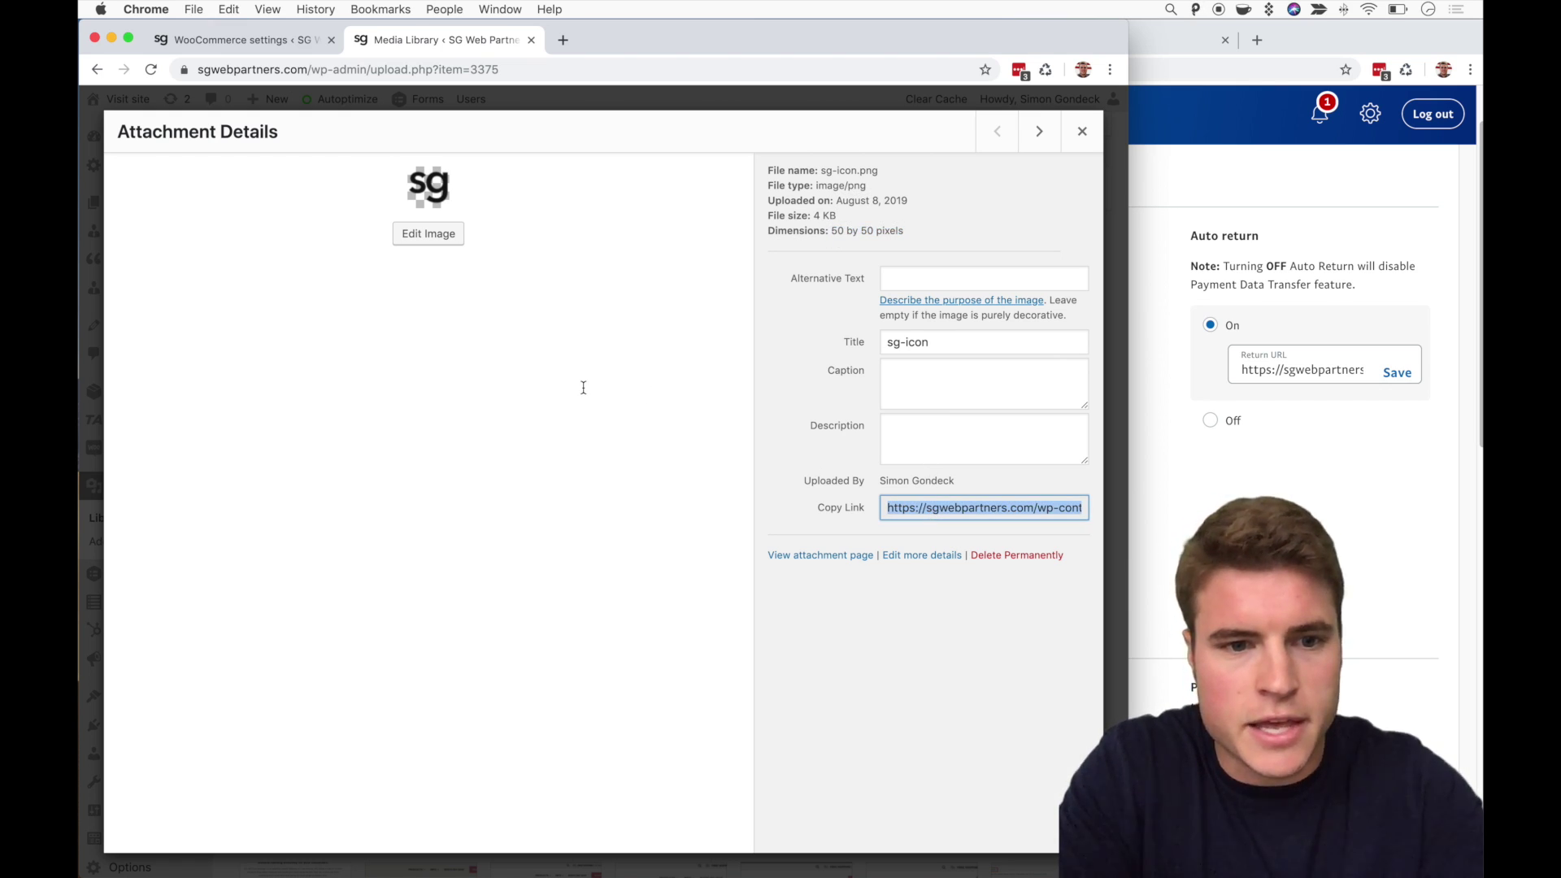
Paste the sg-icon.png link into the PayPal Image url field.
{"action": "key", "text": "super+alt+Left"}
{"action": "scroll", "coordinate": [593, 487], "scroll_direction": "down", "scroll_amount": 2}
{"action": "left_click", "coordinate": [594, 542]}
{"action": "key", "text": "super+v"}
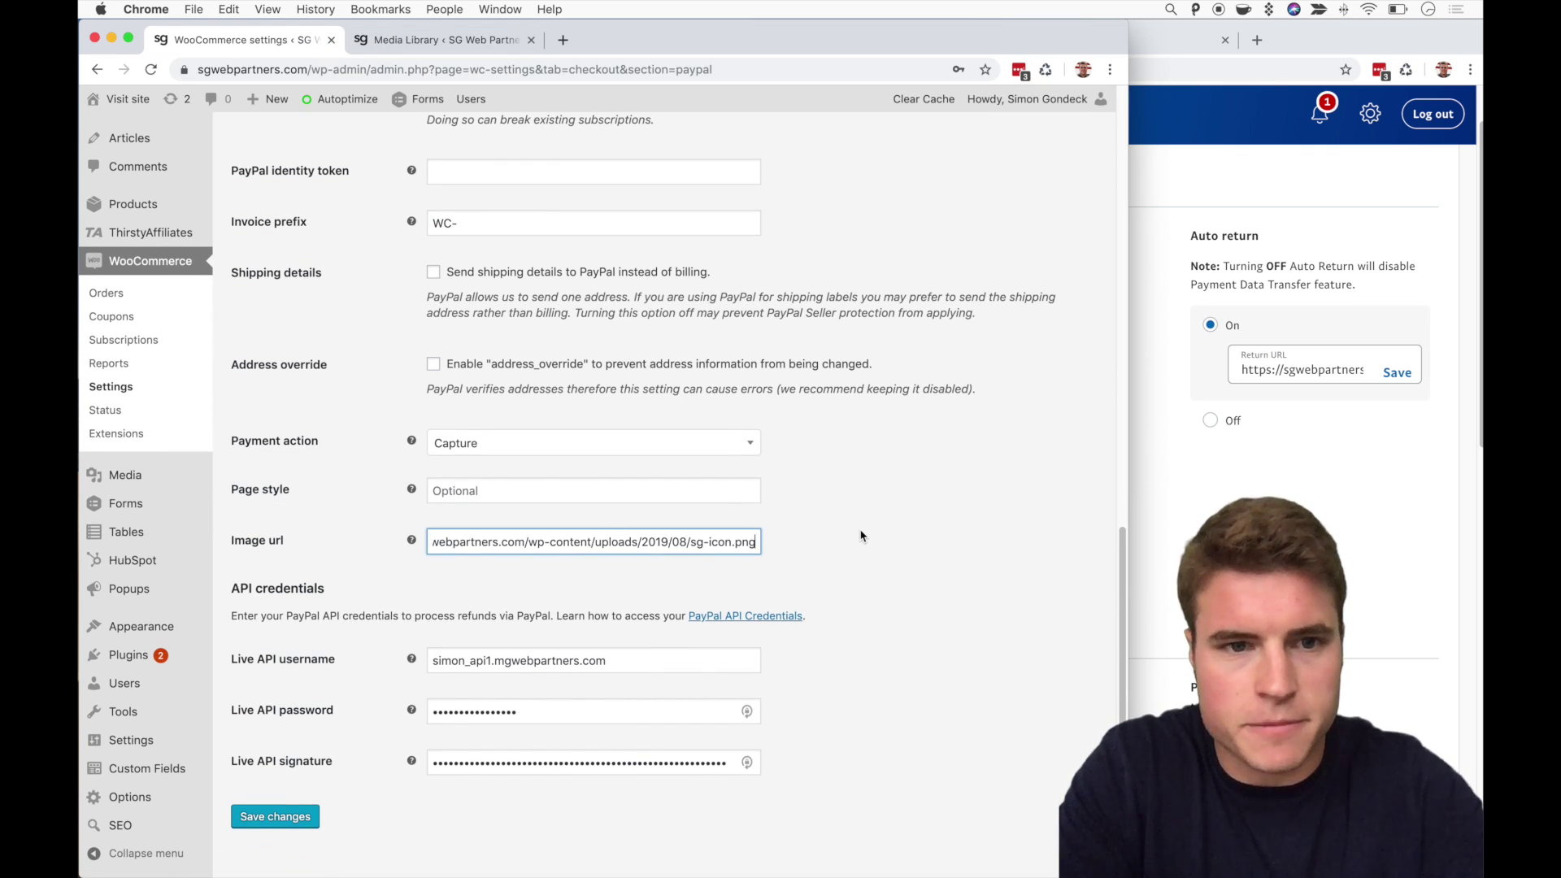
{"action": "left_click", "coordinate": [861, 536]}
{"action": "scroll", "coordinate": [540, 646], "scroll_direction": "up", "scroll_amount": 5}
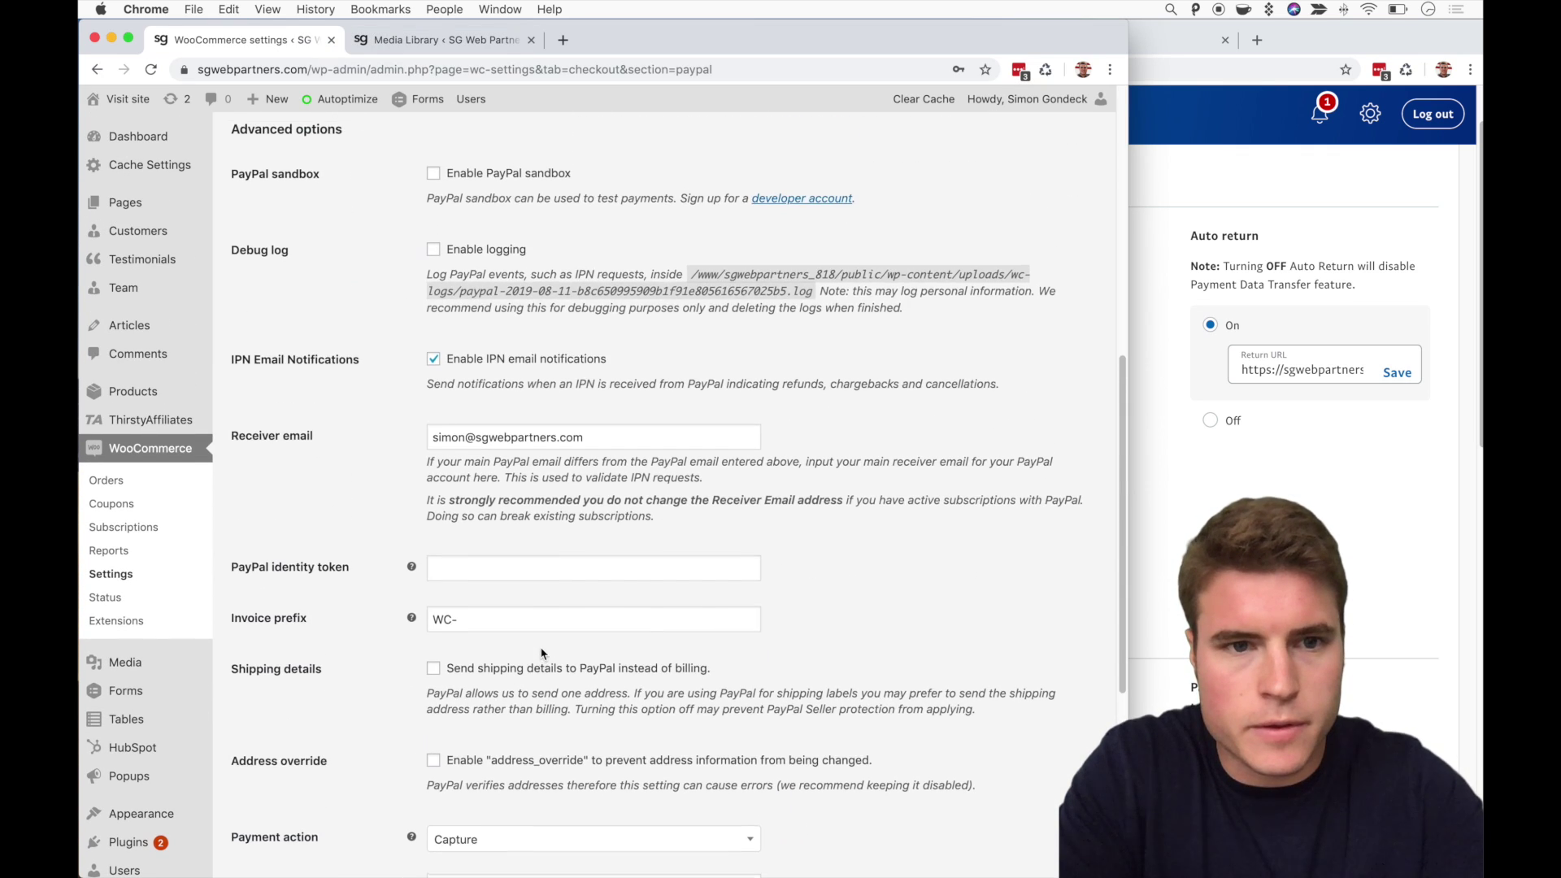
{"action": "scroll", "coordinate": [541, 652], "scroll_direction": "up", "scroll_amount": 4}
{"action": "scroll", "coordinate": [541, 653], "scroll_direction": "down", "scroll_amount": 8}
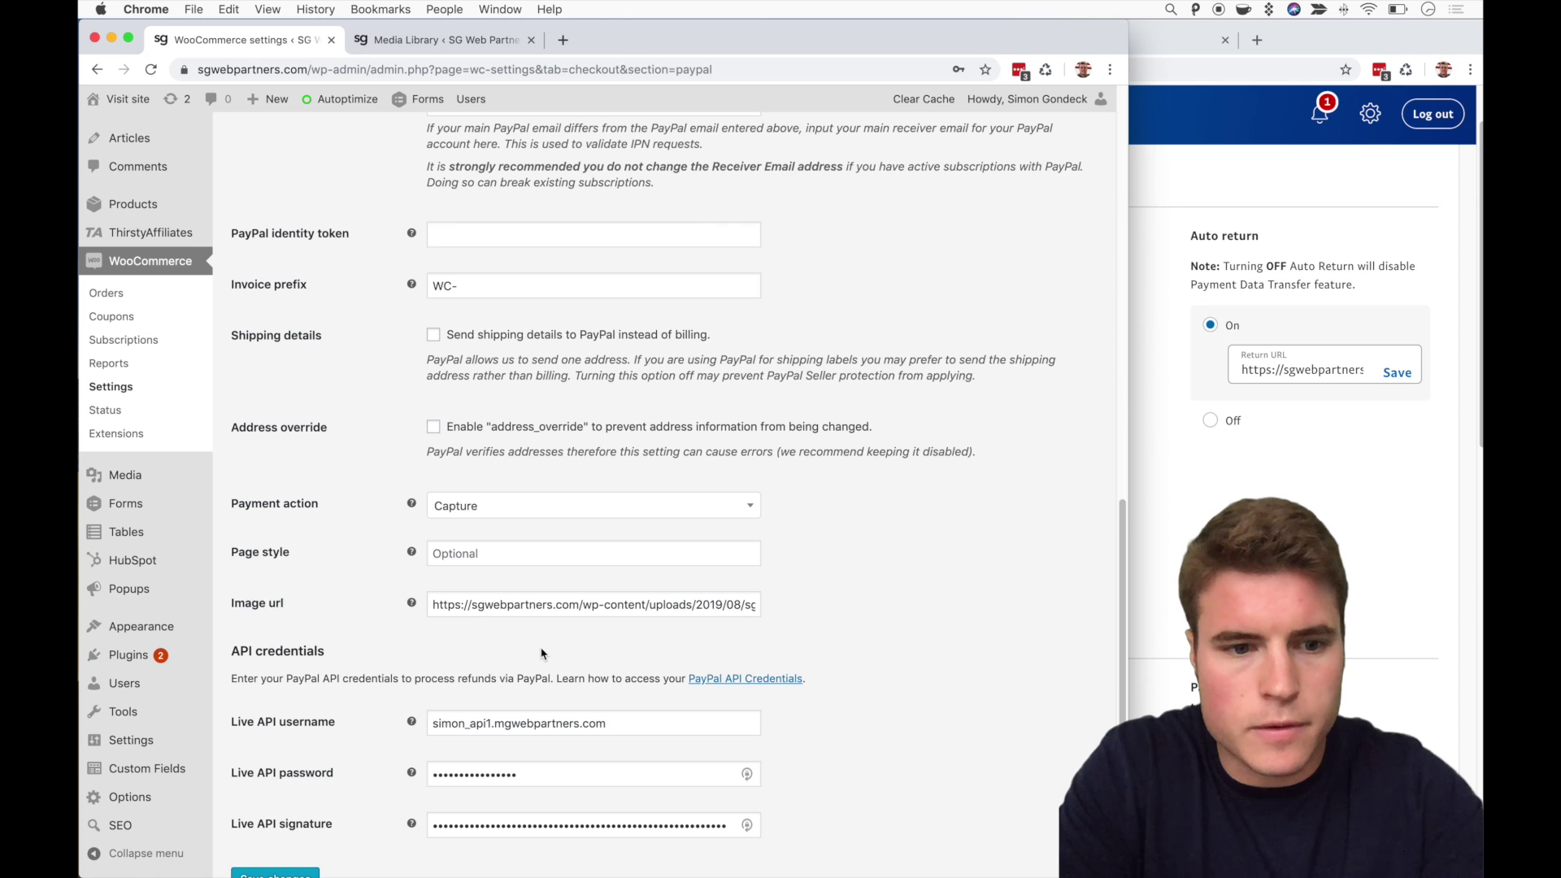
{"action": "scroll", "coordinate": [542, 653], "scroll_direction": "down", "scroll_amount": 2}
Save the PayPal Standard settings, dismiss the save-password prompt, and go to Products.
{"action": "left_click", "coordinate": [277, 821]}
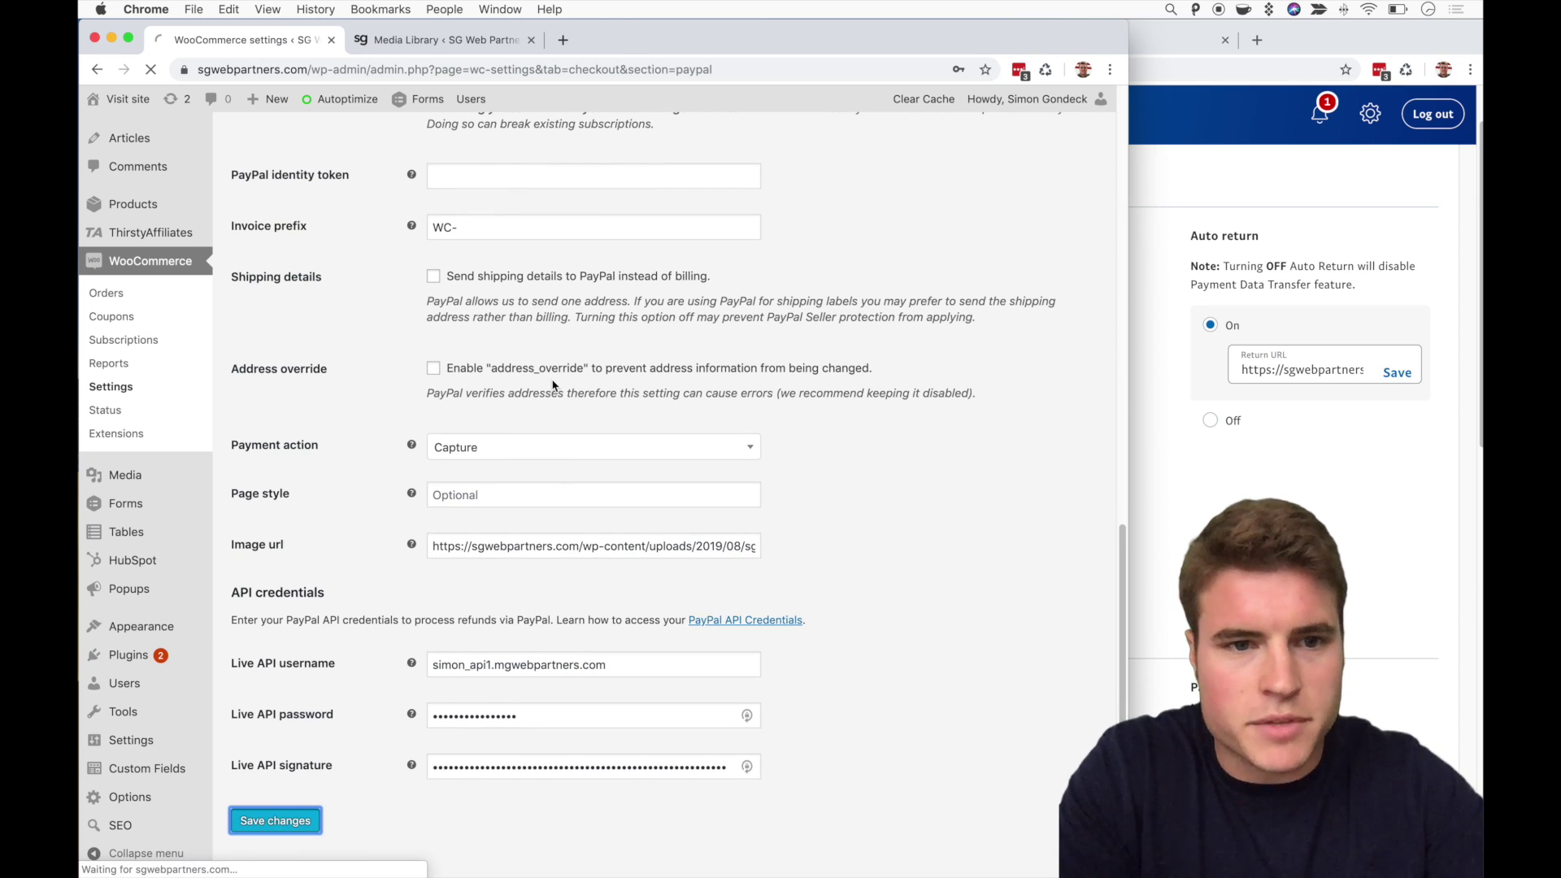
{"action": "scroll", "coordinate": [553, 385], "scroll_direction": "down", "scroll_amount": 5}
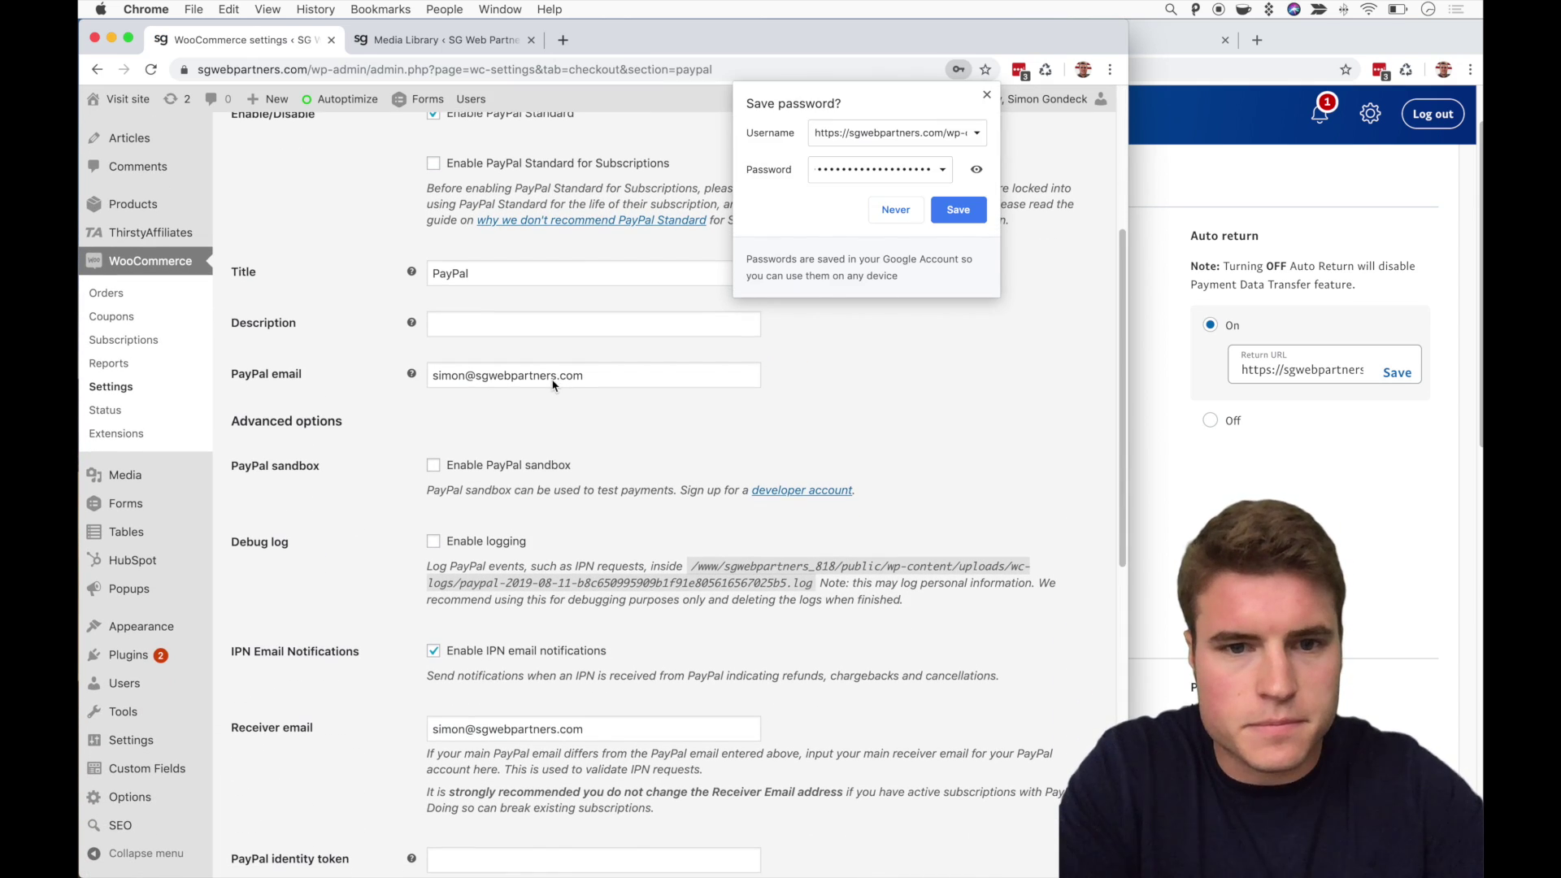
{"action": "left_click", "coordinate": [673, 409]}
{"action": "scroll", "coordinate": [804, 254], "scroll_direction": "down", "scroll_amount": 5}
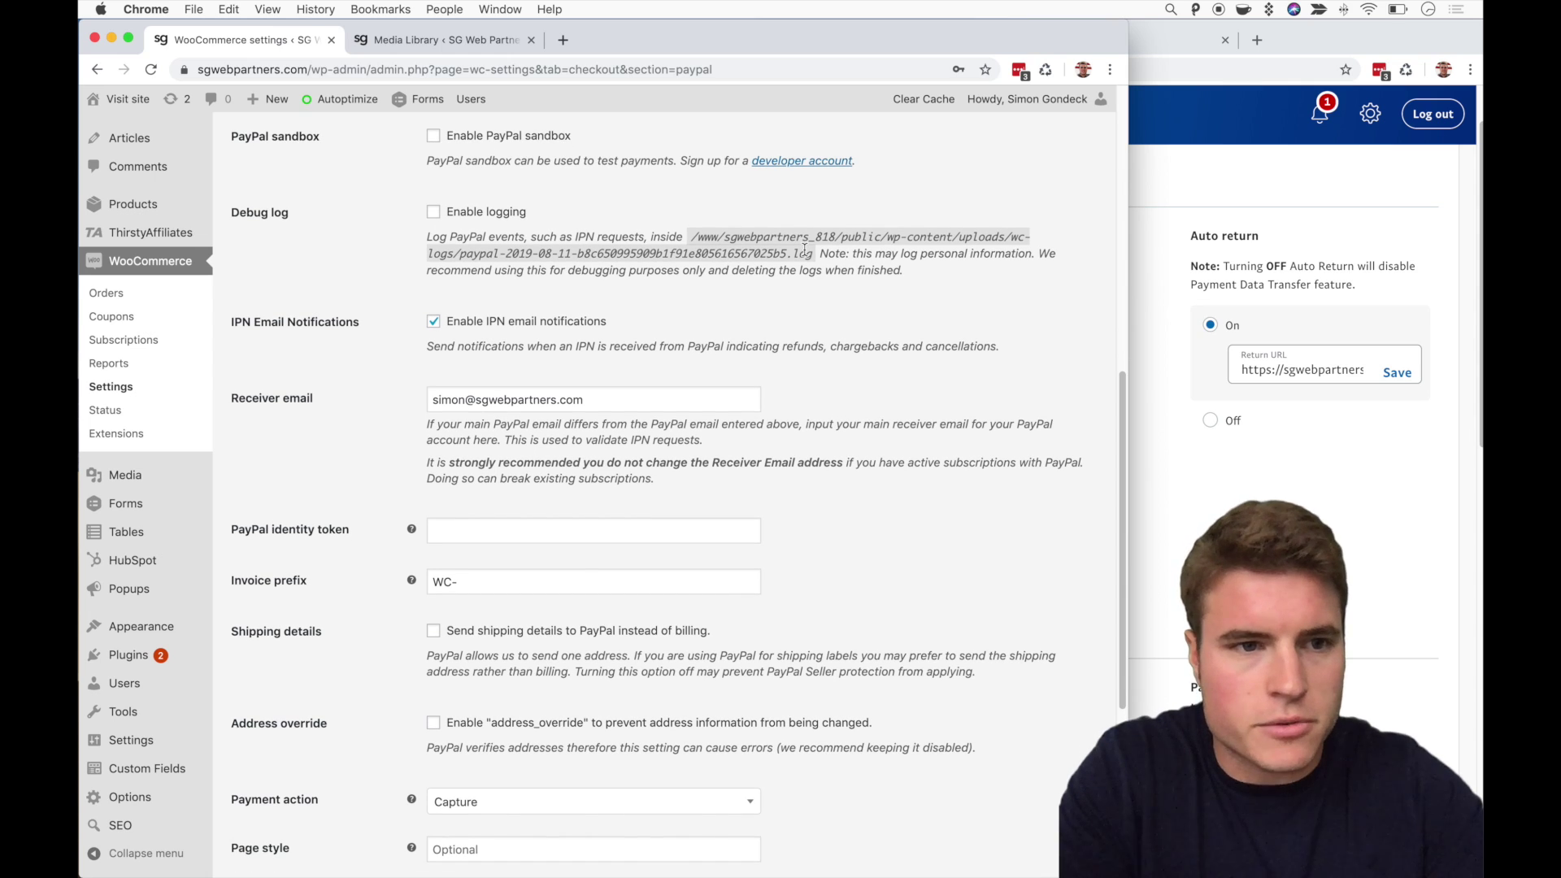
{"action": "scroll", "coordinate": [407, 244], "scroll_direction": "up", "scroll_amount": 1}
{"action": "left_click", "coordinate": [143, 233]}
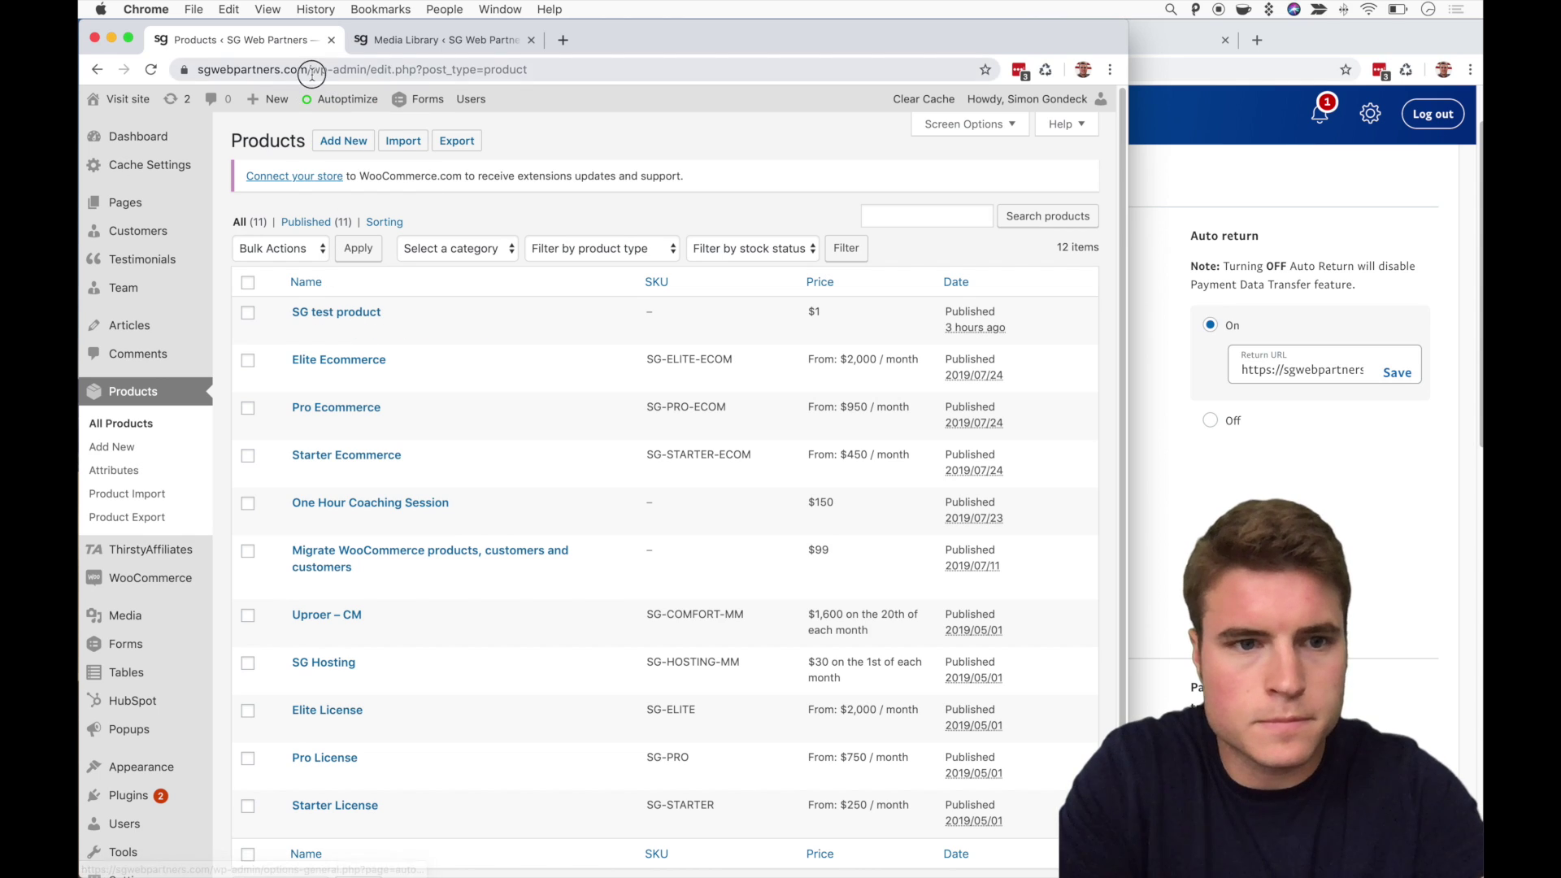
Add the SG test product to the cart via the ?add-to-cart=33 address.
{"action": "left_click_drag", "start_coordinate": [312, 74], "coordinate": [569, 71]}
{"action": "type", "text": "?"}
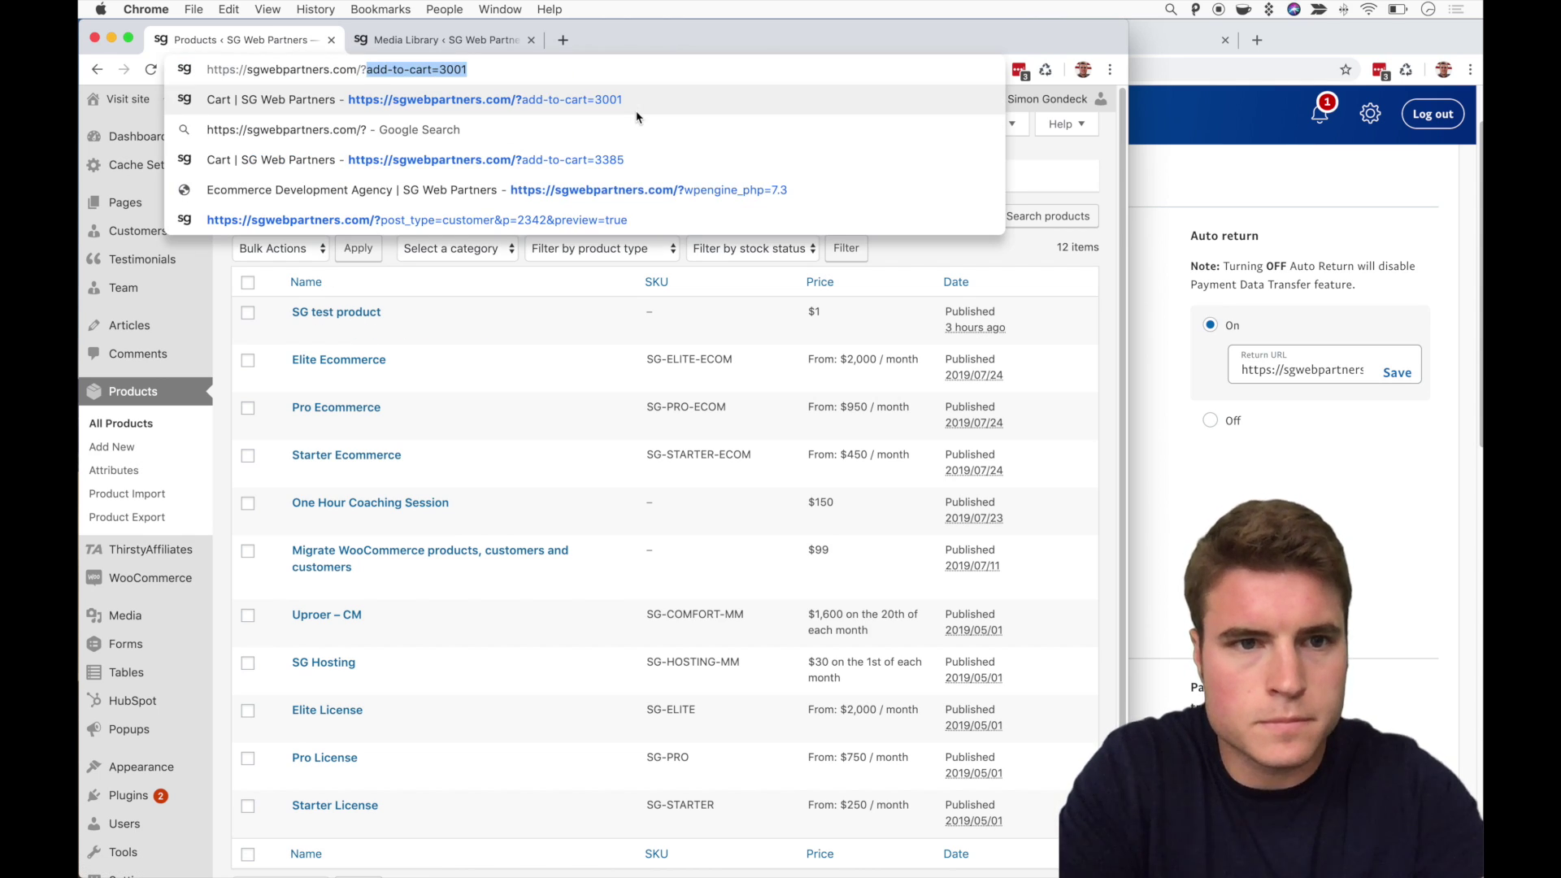
{"action": "key", "text": "Right"}
{"action": "key", "text": "BackSpace"}
{"action": "key", "text": "BackSpace"}
{"action": "key", "text": "BackSpace"}
{"action": "type", "text": "3"}
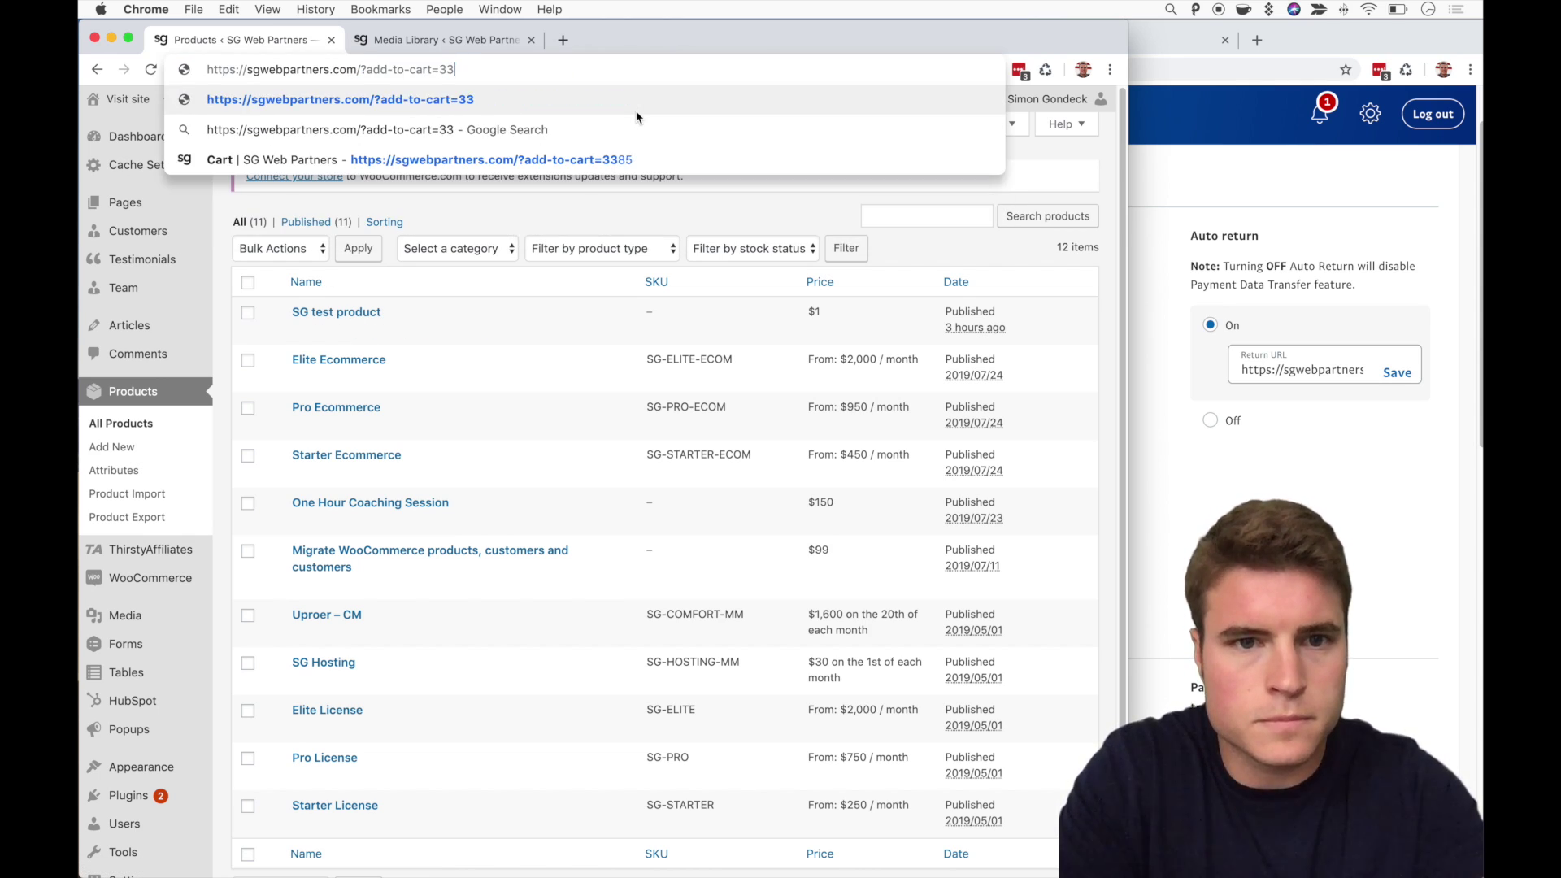
{"action": "key", "text": "Return"}
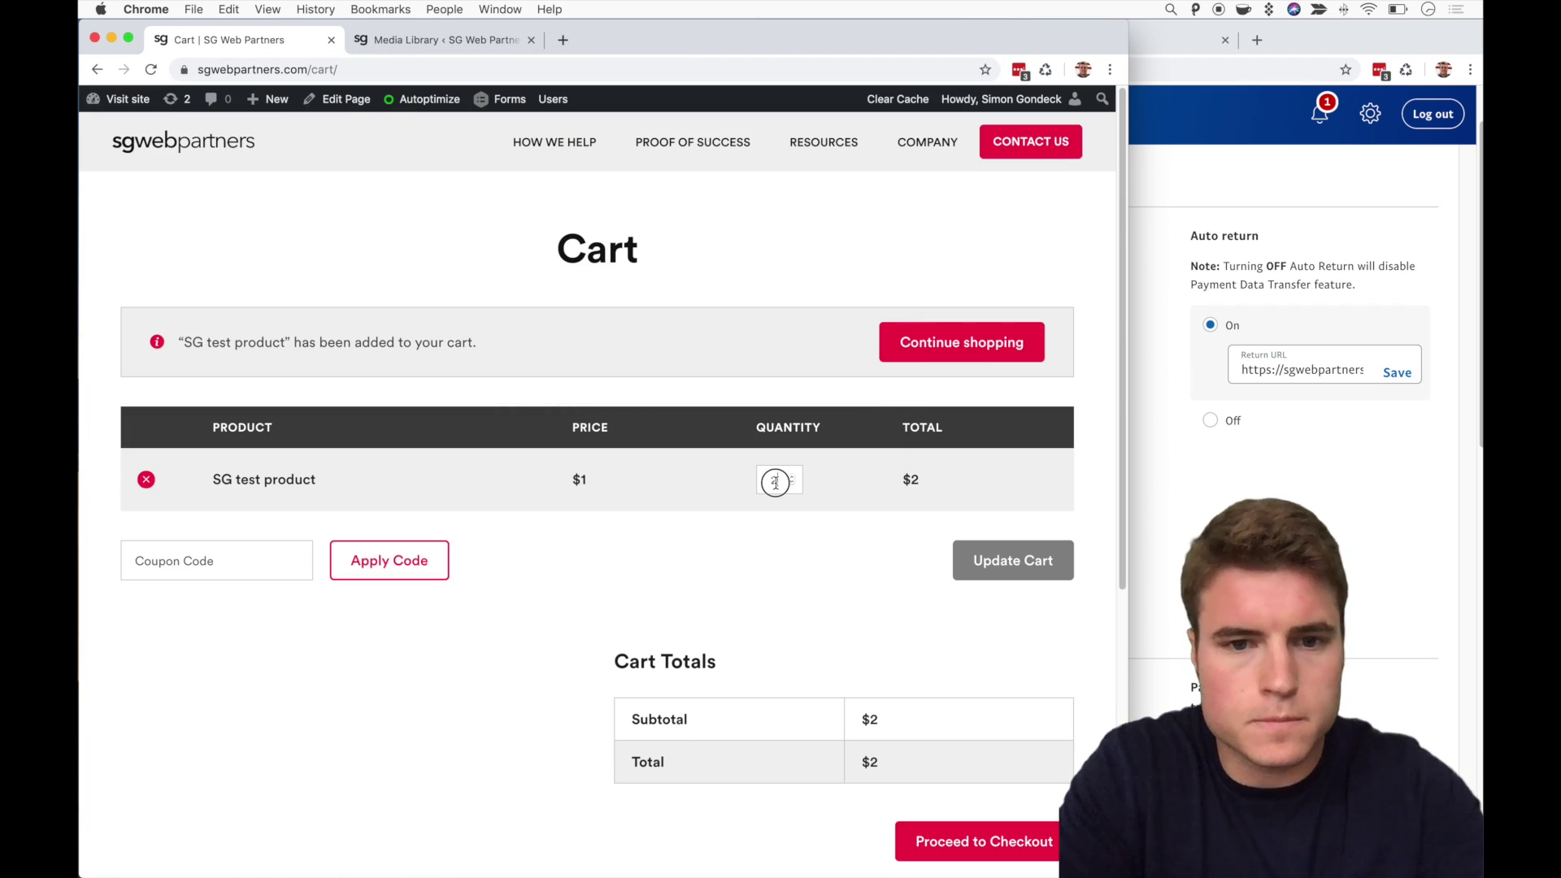
Change the cart quantity from 2 to 1 and continue to checkout with PayPal.
{"action": "left_click", "coordinate": [774, 479]}
{"action": "key", "text": "BackSpace"}
{"action": "type", "text": "1"}
{"action": "key", "text": "Return"}
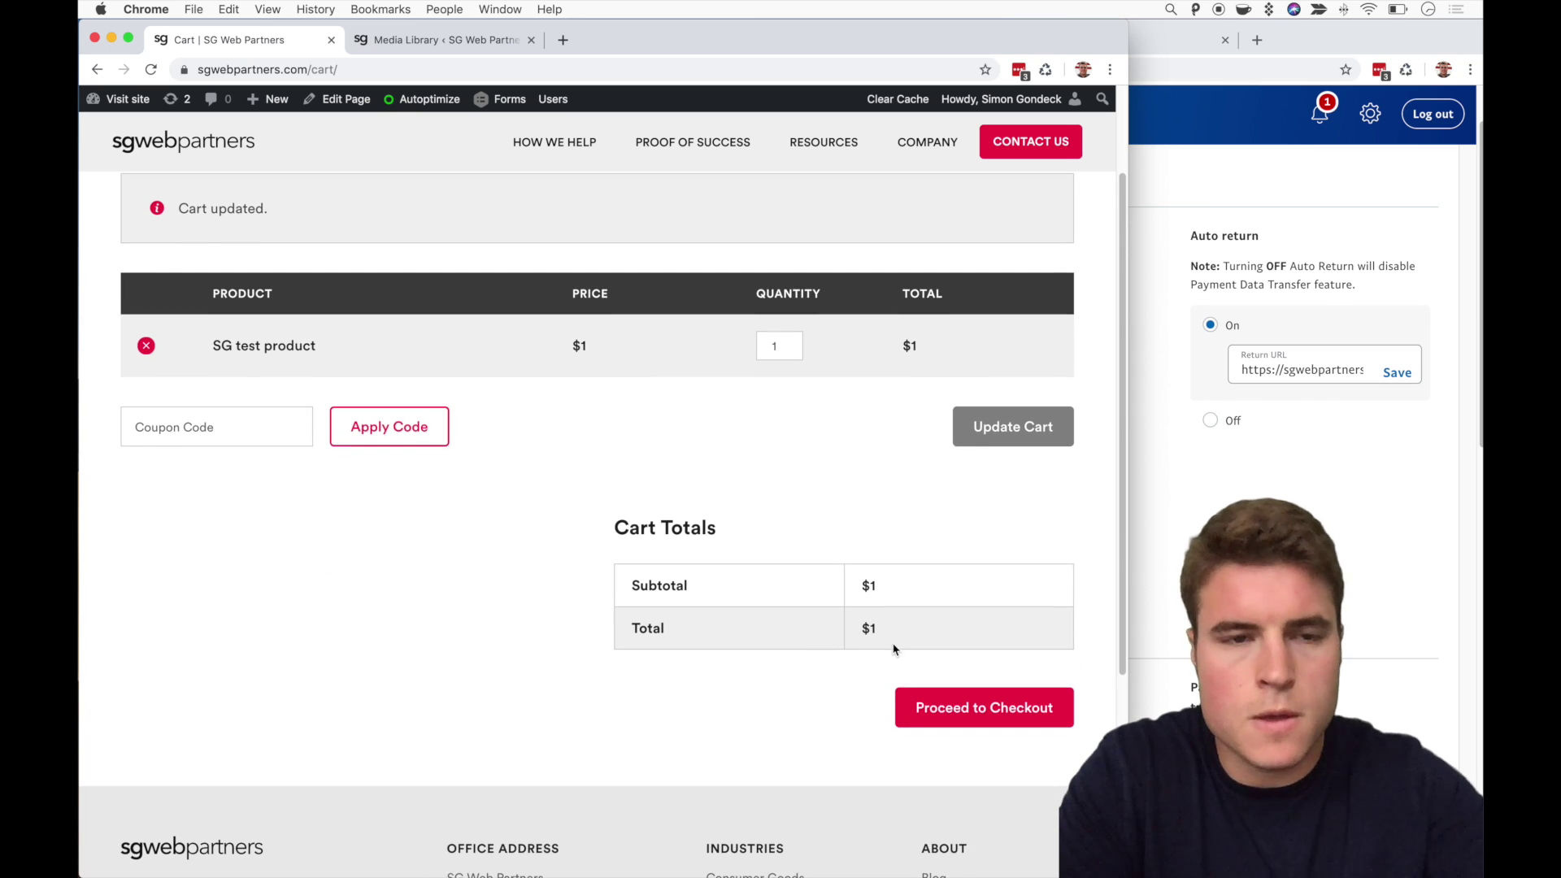
{"action": "left_click", "coordinate": [919, 704]}
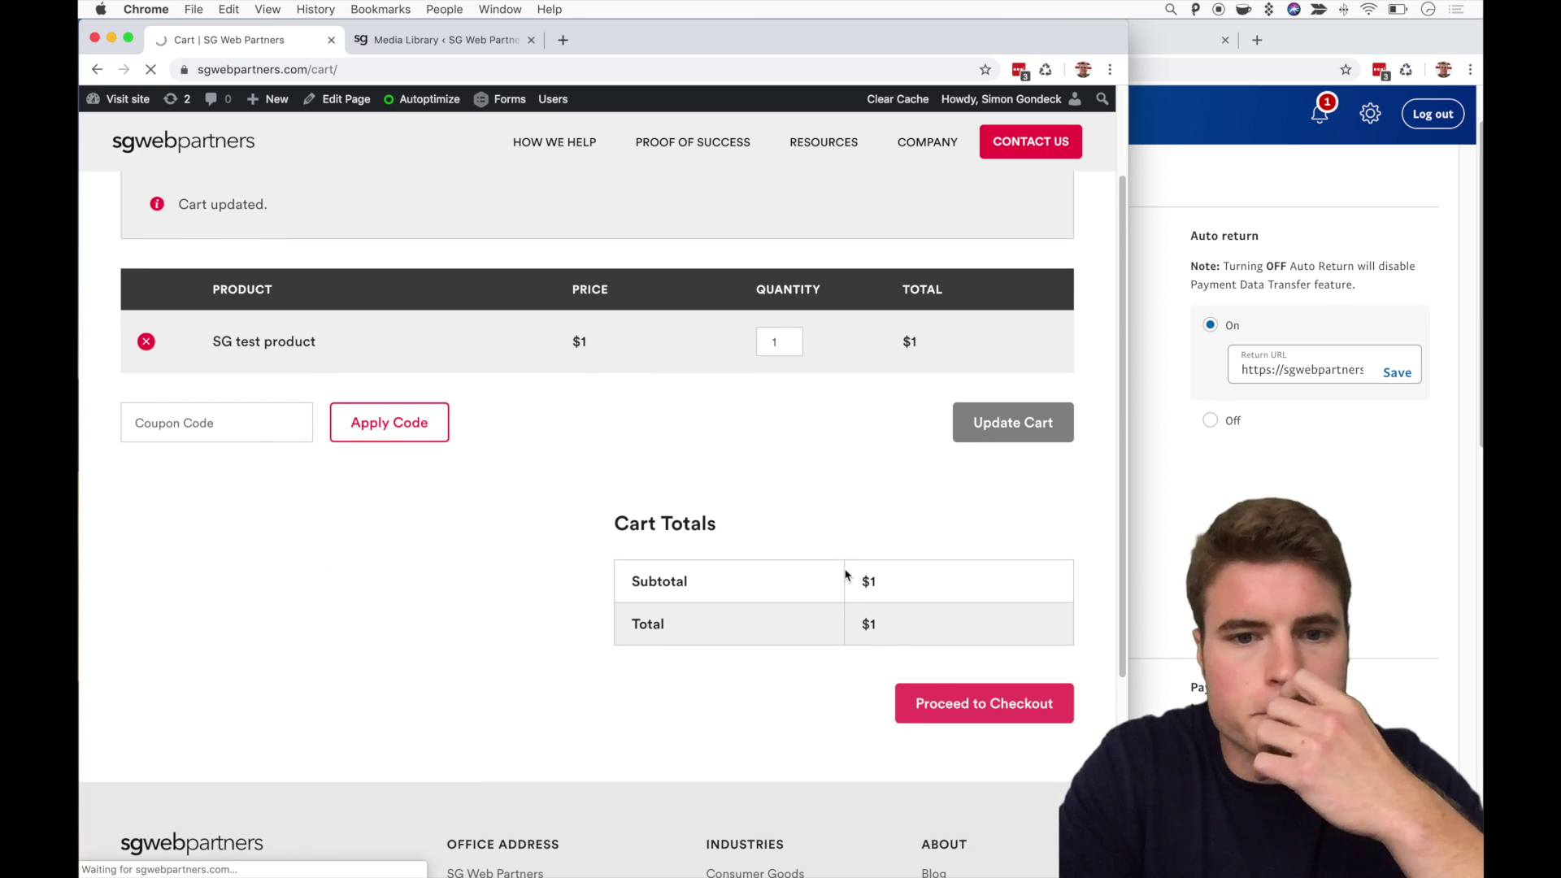
{"action": "scroll", "coordinate": [856, 494], "scroll_direction": "down", "scroll_amount": 2}
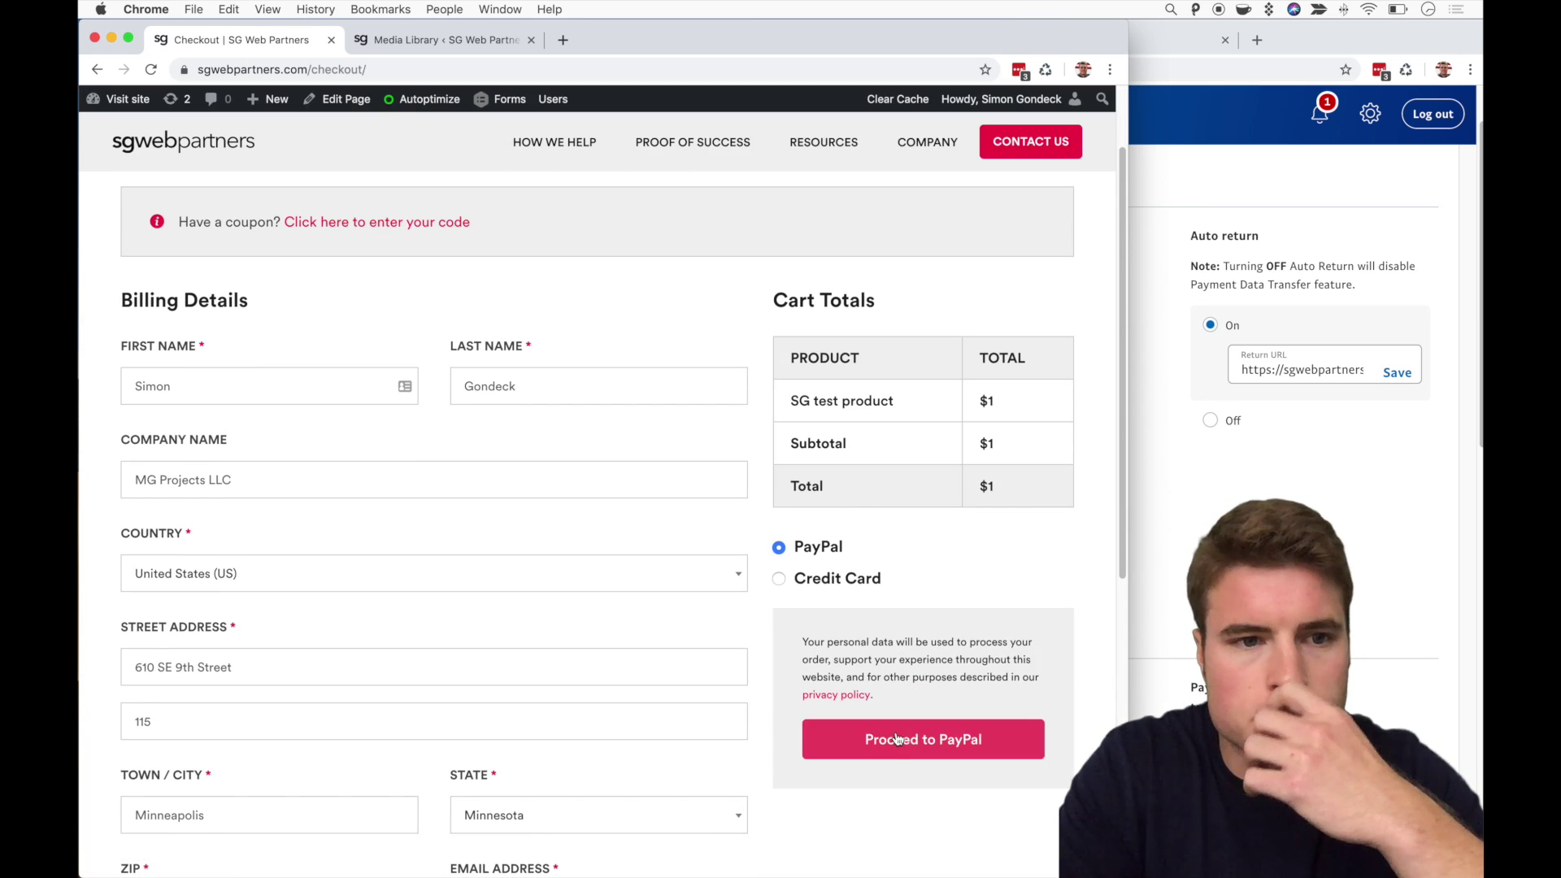
Send the $1.00 order to PayPal and check the sg logo and seller-account warning.
{"action": "left_click", "coordinate": [895, 739]}
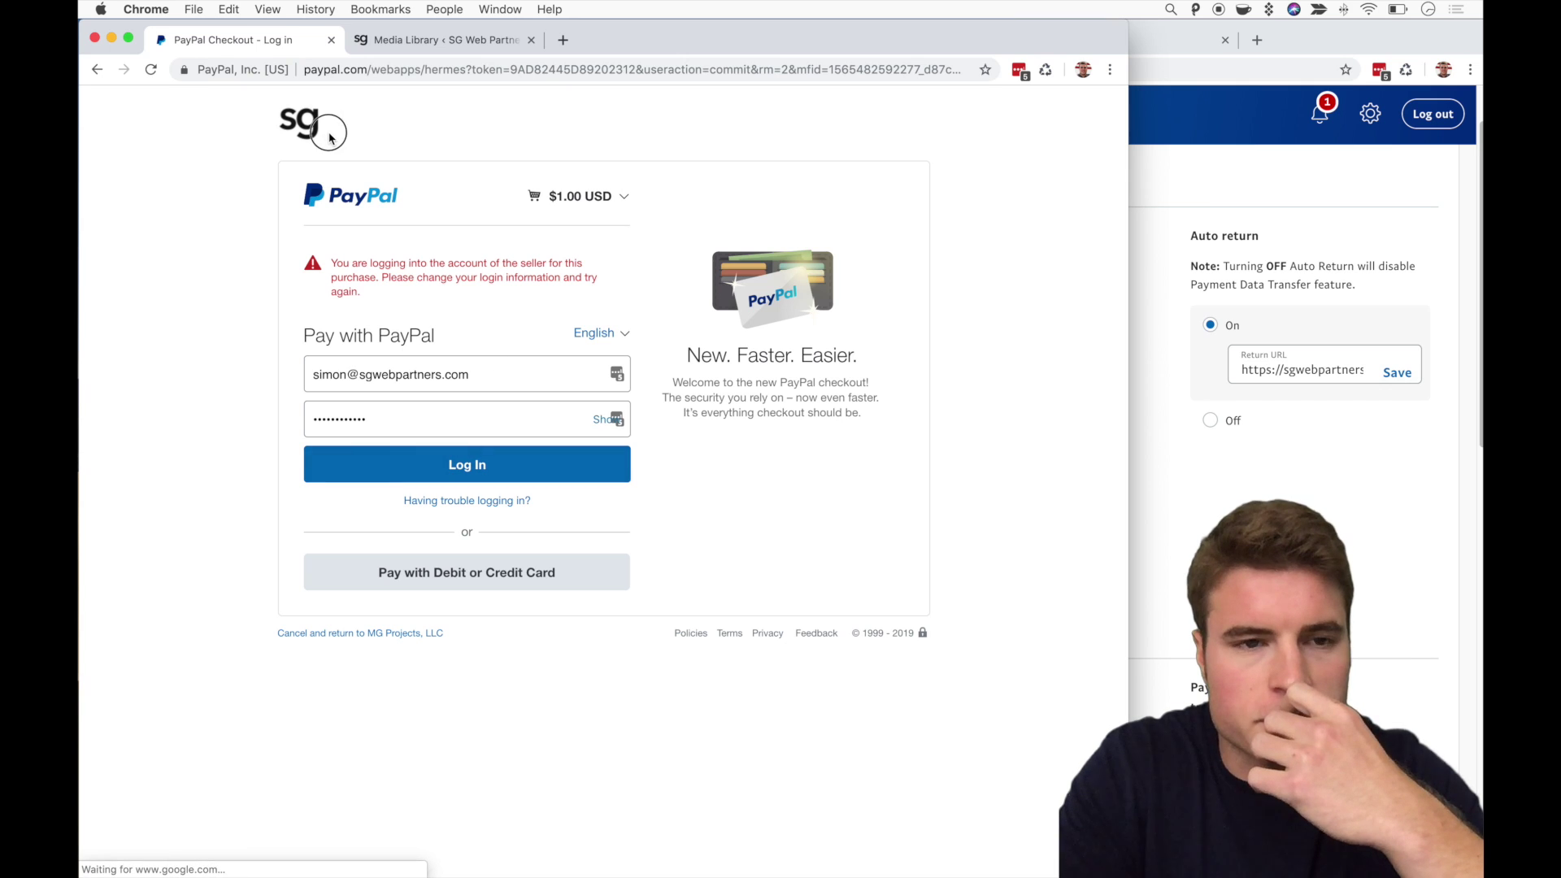
{"action": "left_click_drag", "start_coordinate": [331, 129], "coordinate": [282, 131]}
{"action": "left_click", "coordinate": [268, 134]}
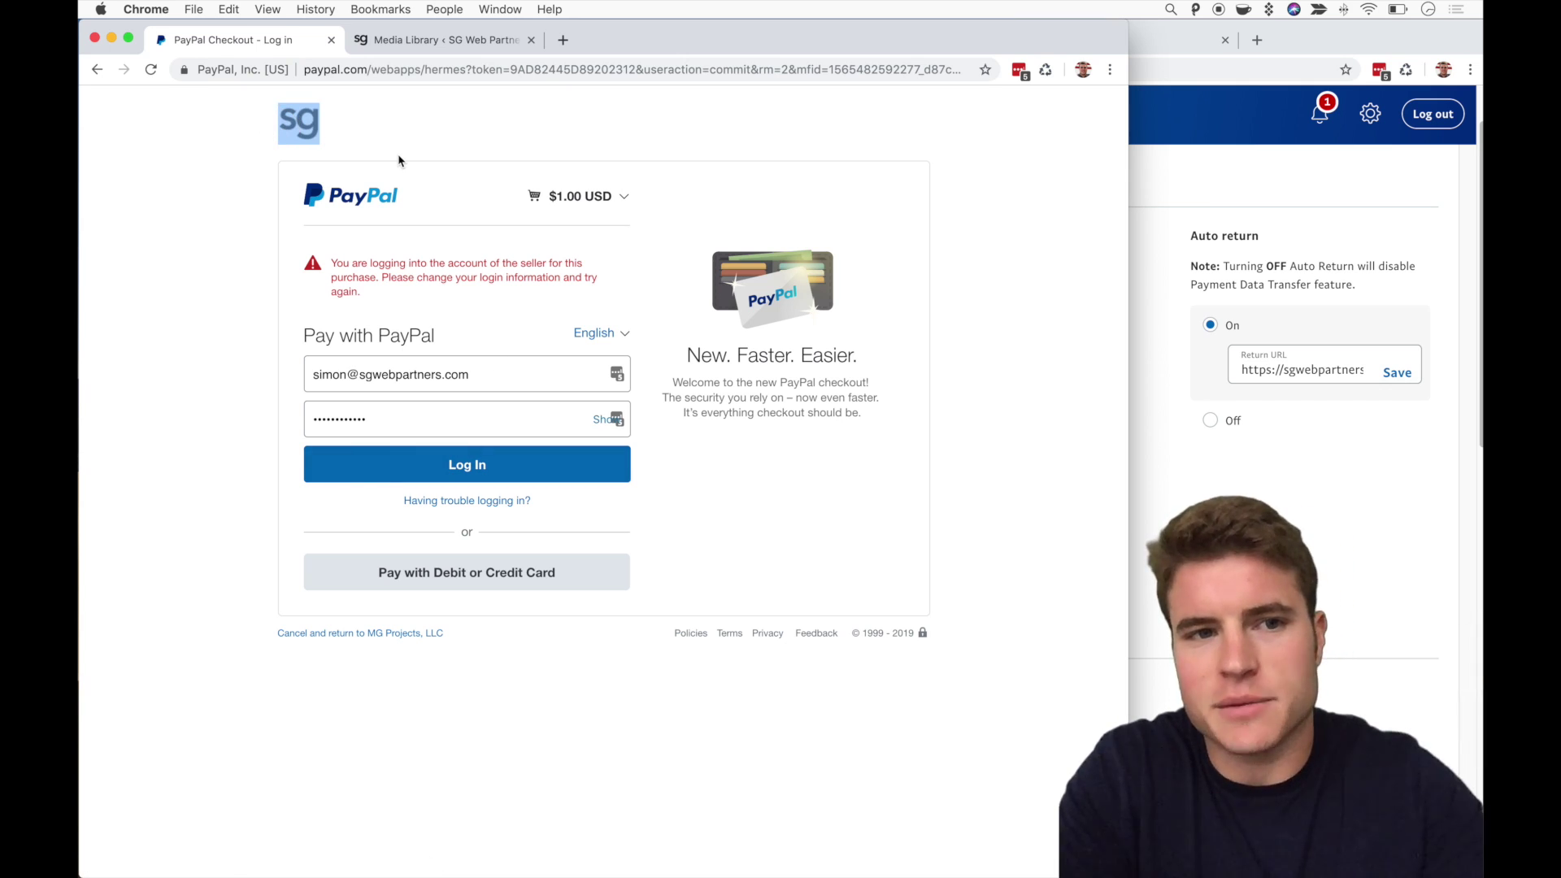
{"action": "left_click", "coordinate": [484, 168]}
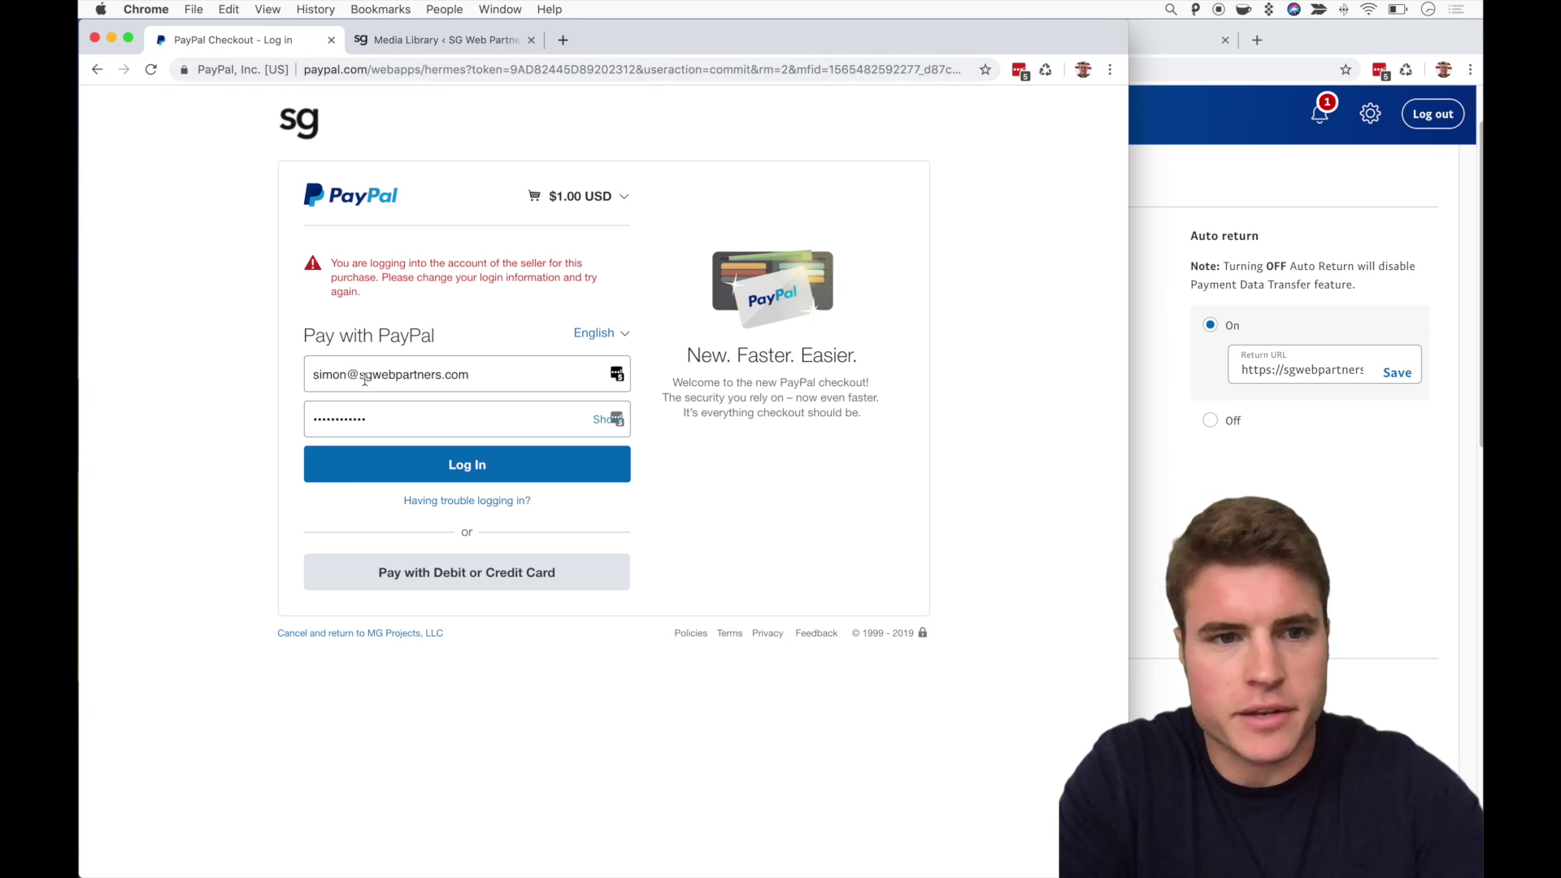
{"action": "triple_click", "coordinate": [334, 263]}
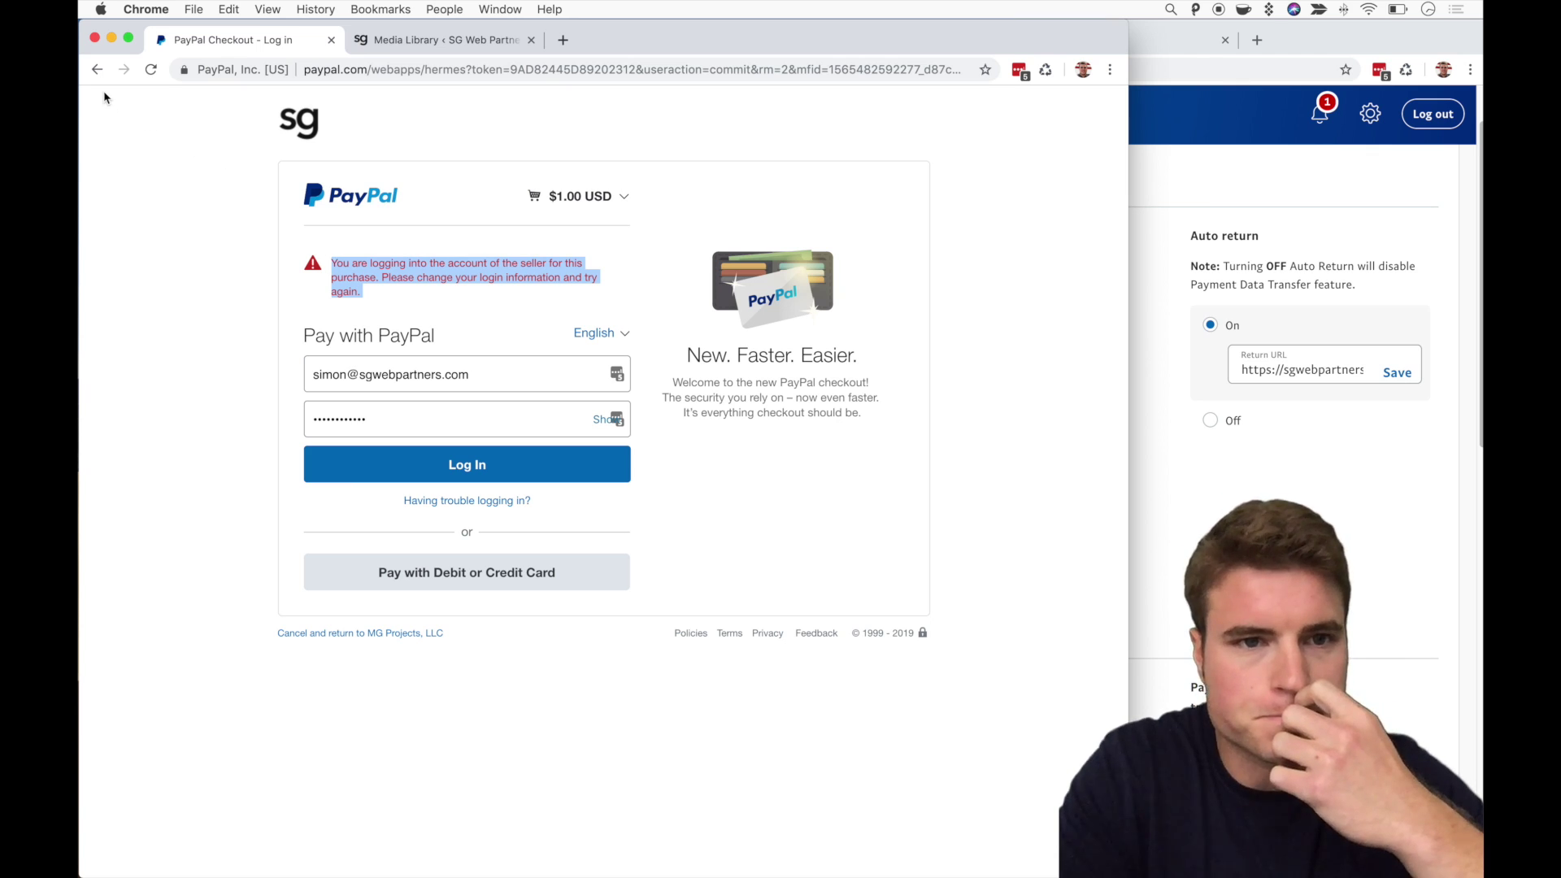
Go to the sgwebpartners.com homepage from the address bar.
{"action": "left_click", "coordinate": [374, 72]}
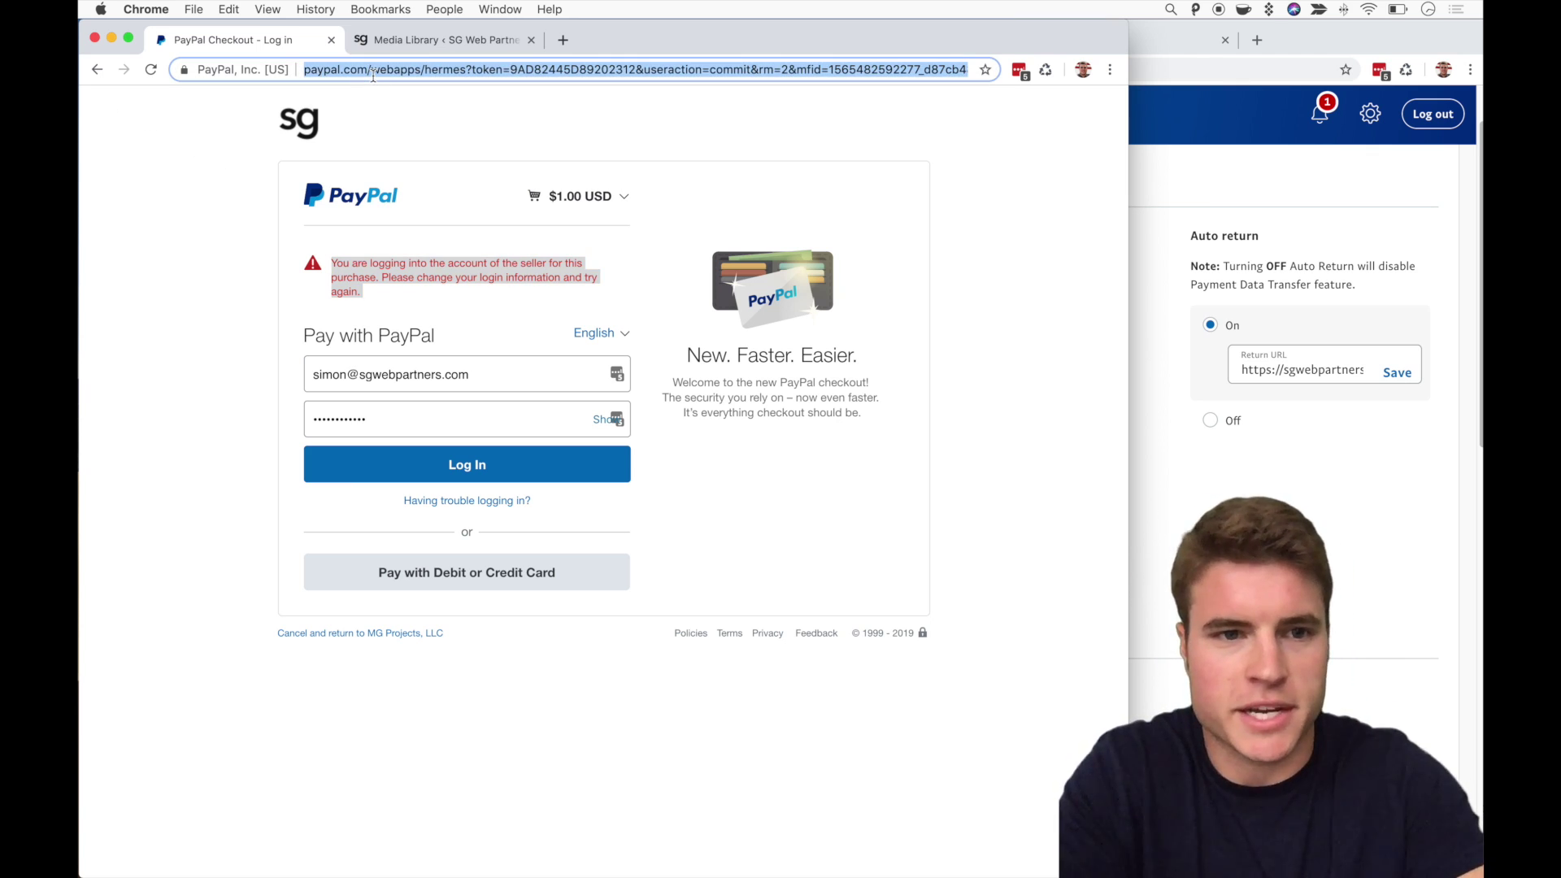
{"action": "type", "text": "sgwe"}
{"action": "key", "text": "Return"}
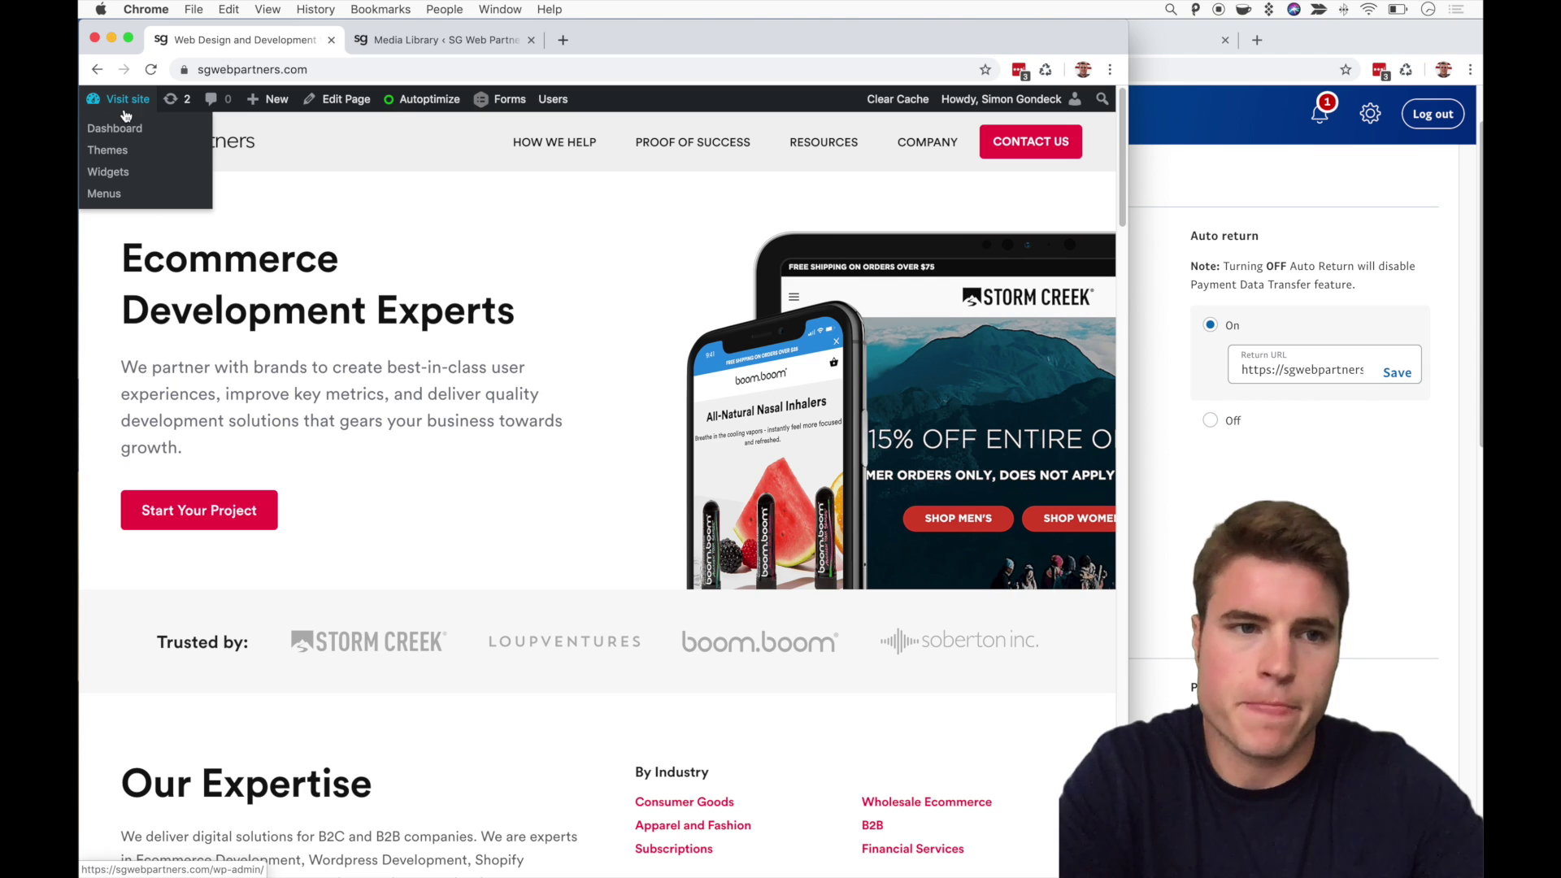
Check the new $1 order as Pending payment in WooCommerce Orders, then close the Media Library tab.
{"action": "left_click", "coordinate": [122, 118]}
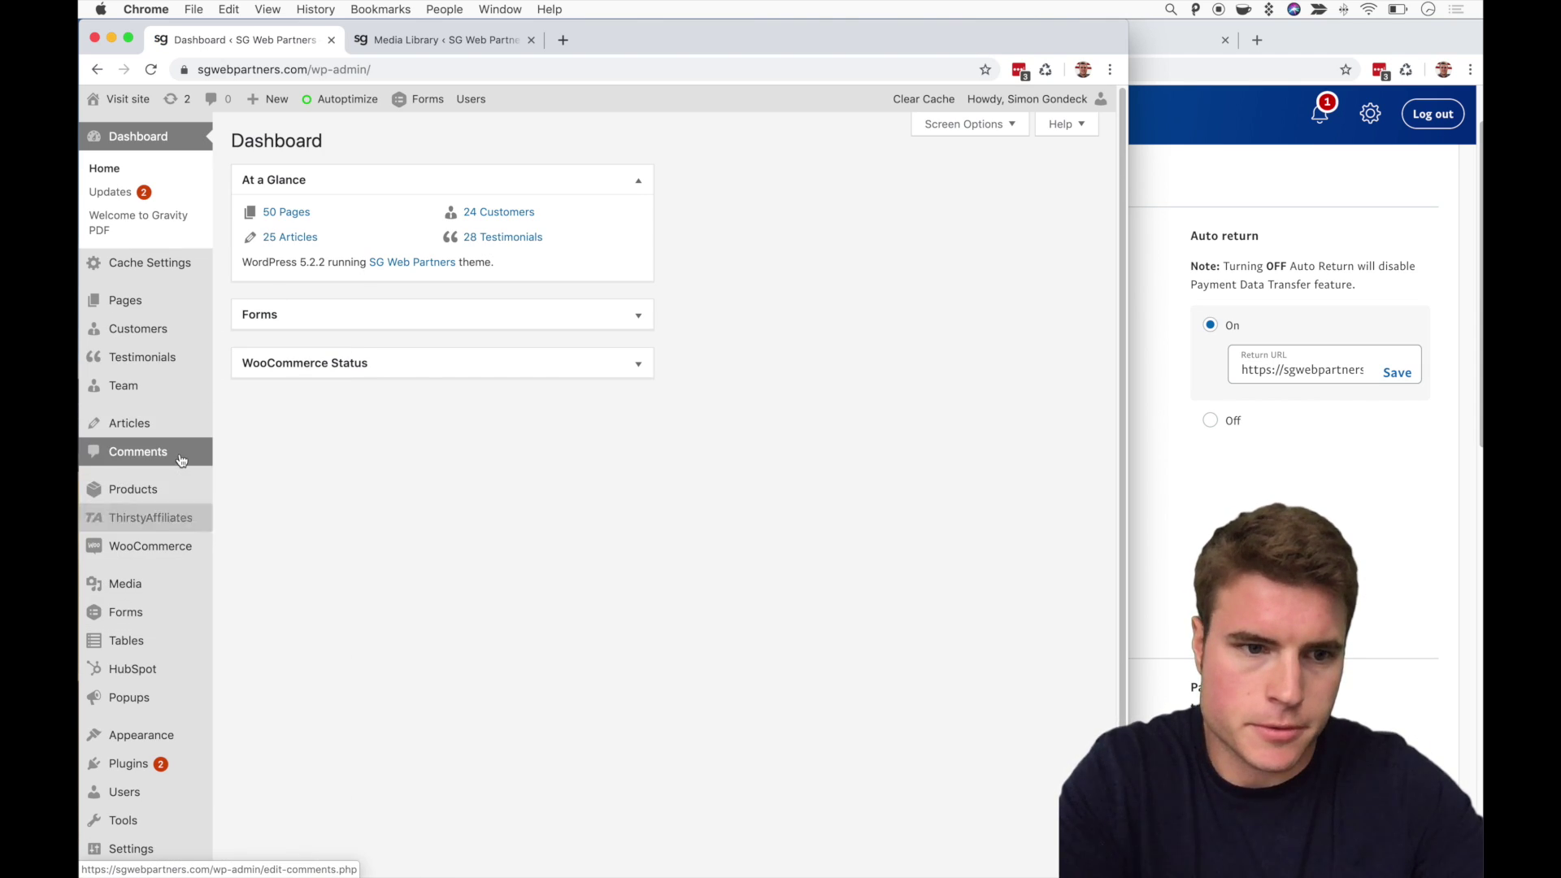
{"action": "left_click", "coordinate": [226, 546]}
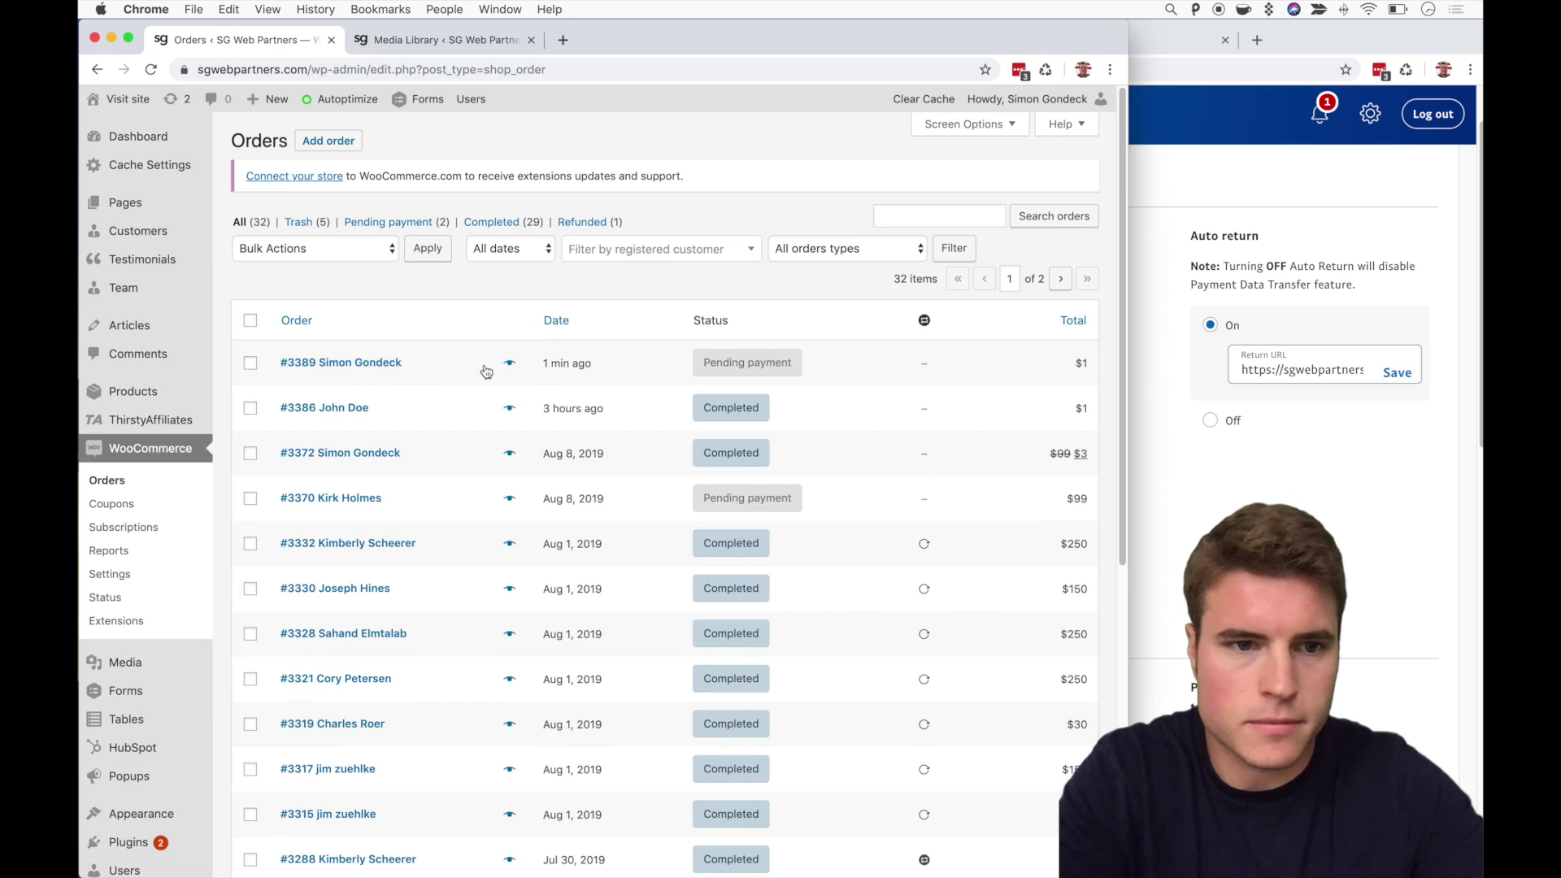
{"action": "triple_click", "coordinate": [455, 359]}
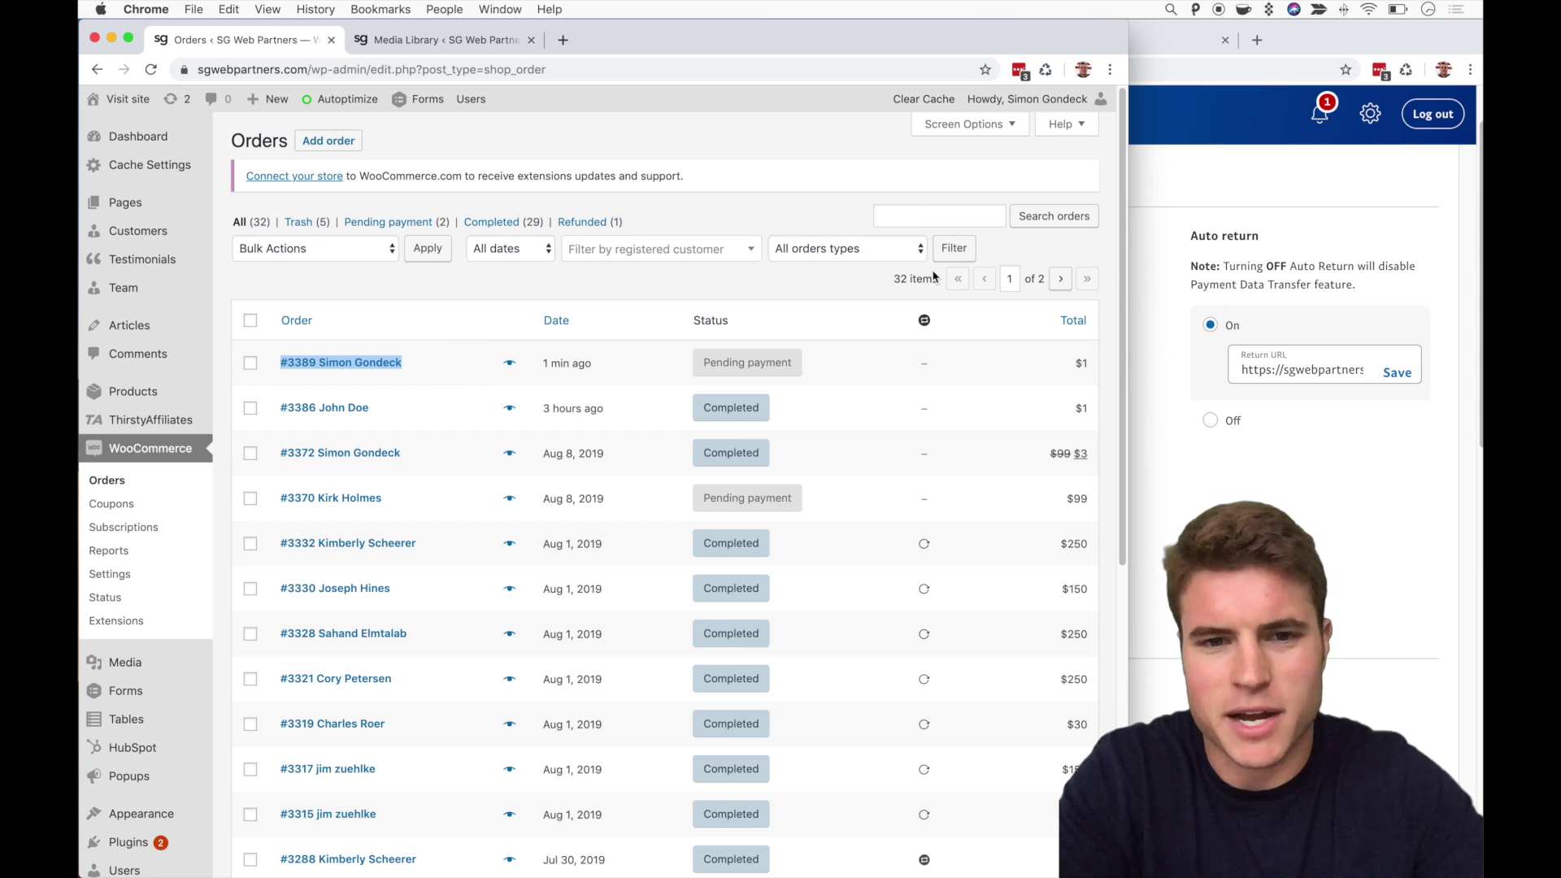
{"action": "left_click", "coordinate": [842, 290]}
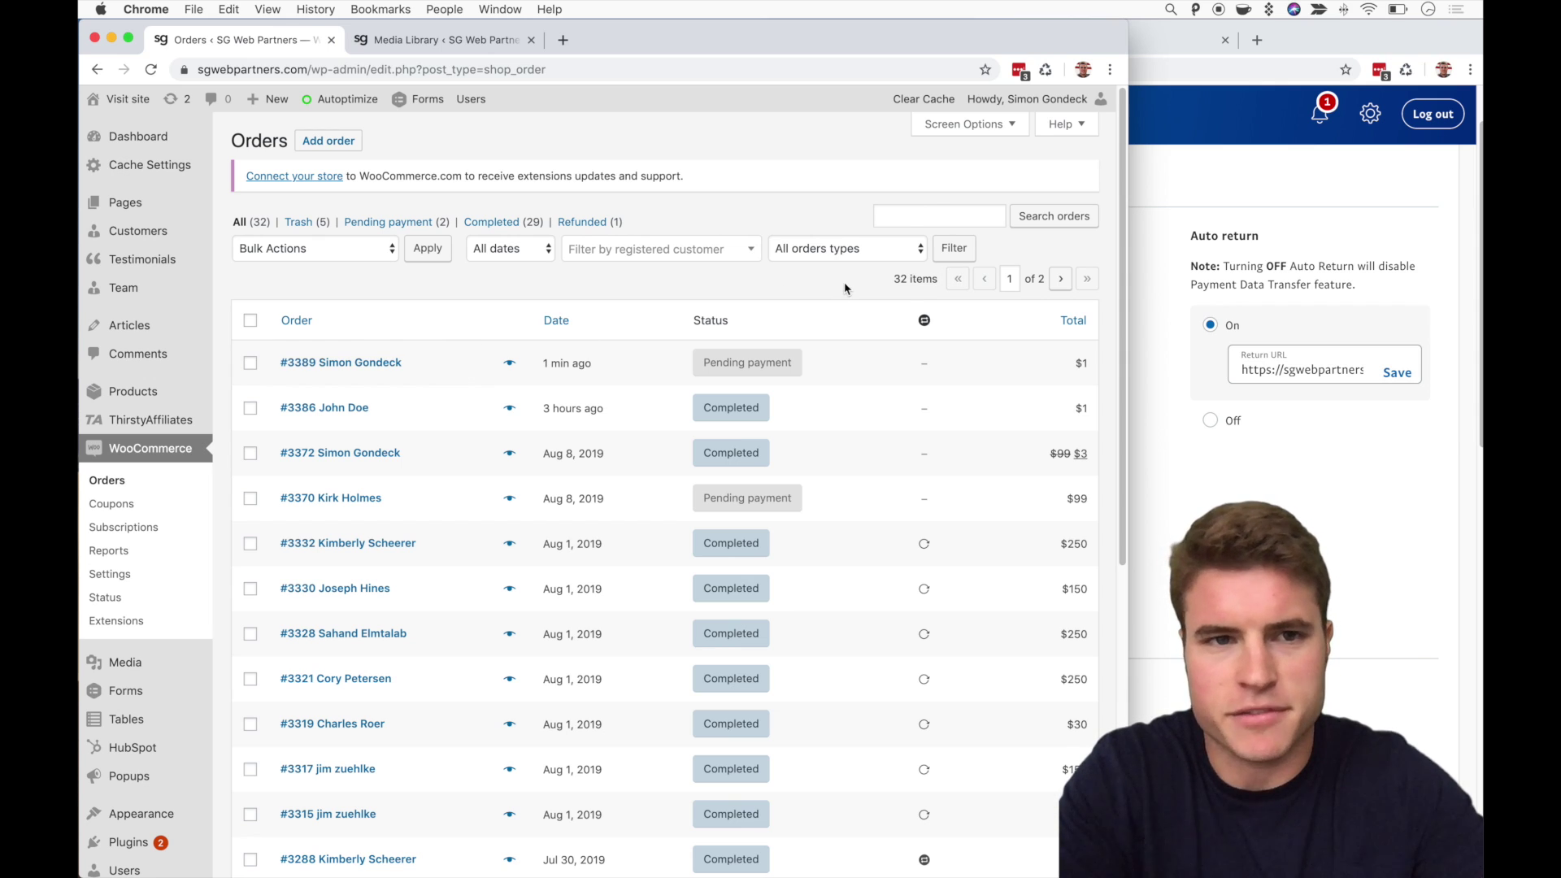
{"action": "left_click", "coordinate": [475, 42]}
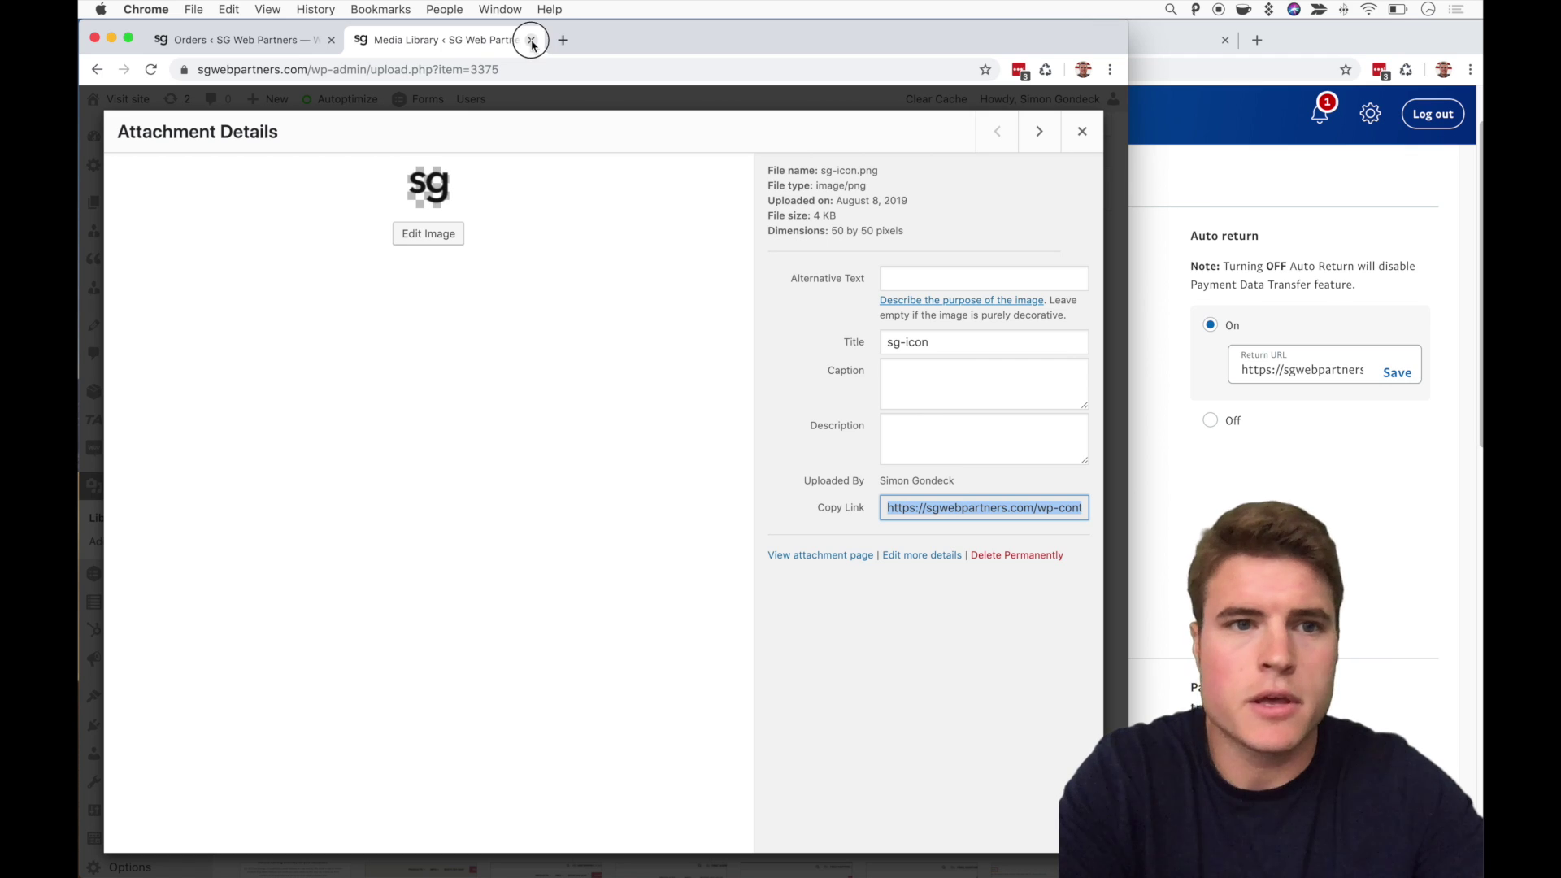
{"action": "left_click", "coordinate": [531, 40]}
Show the PayPal Standard docs full-width, highlighting 'NVP/SOAP API integration (Classic)' in step 3.
{"action": "left_click", "coordinate": [1191, 203]}
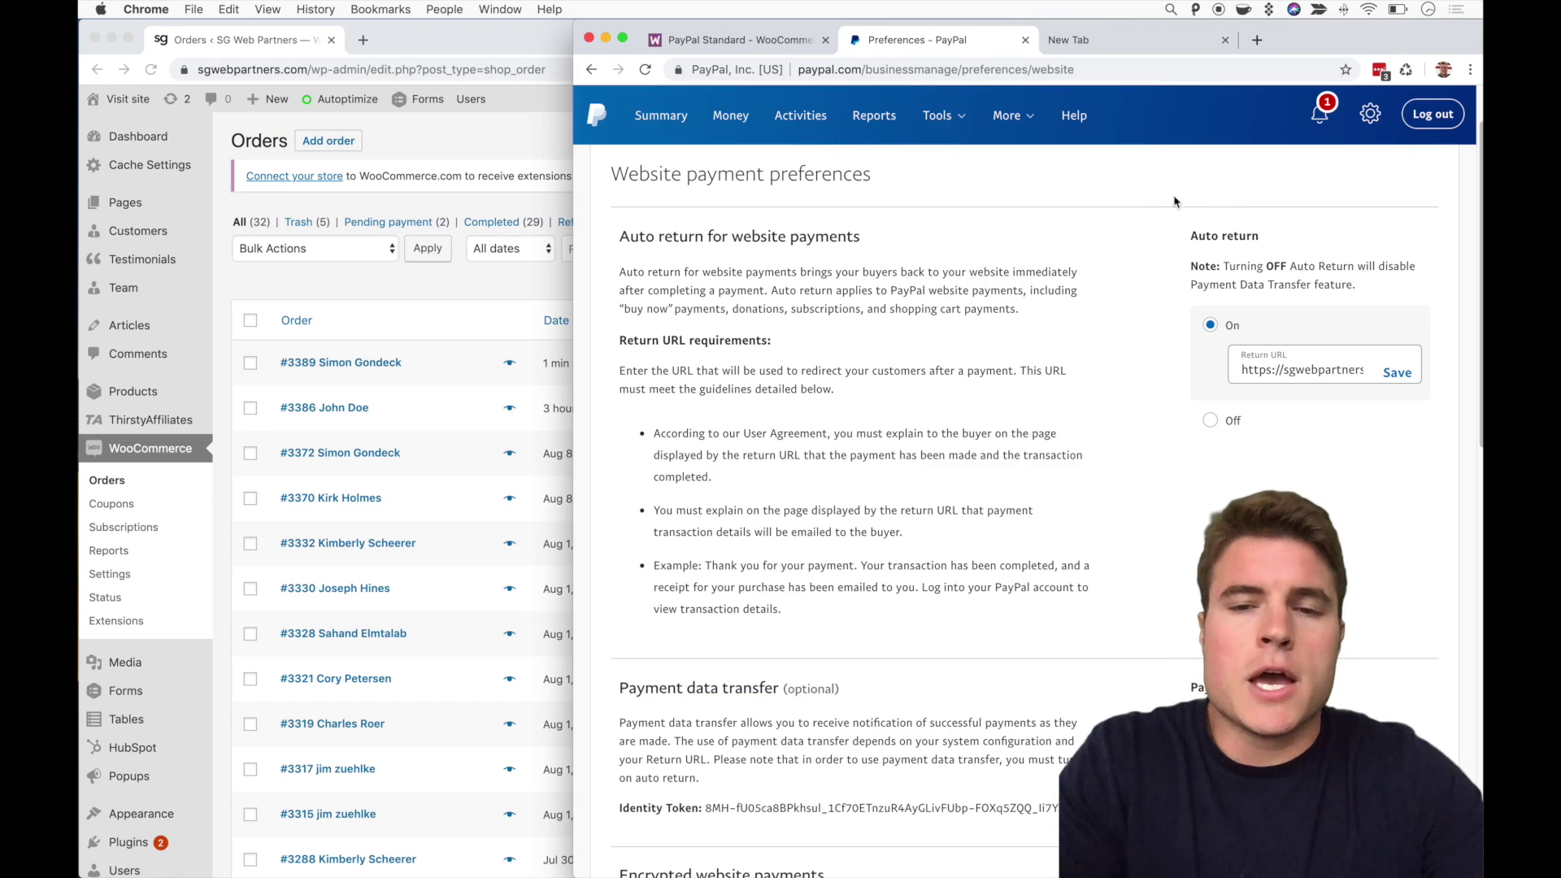
{"action": "left_click", "coordinate": [1371, 116]}
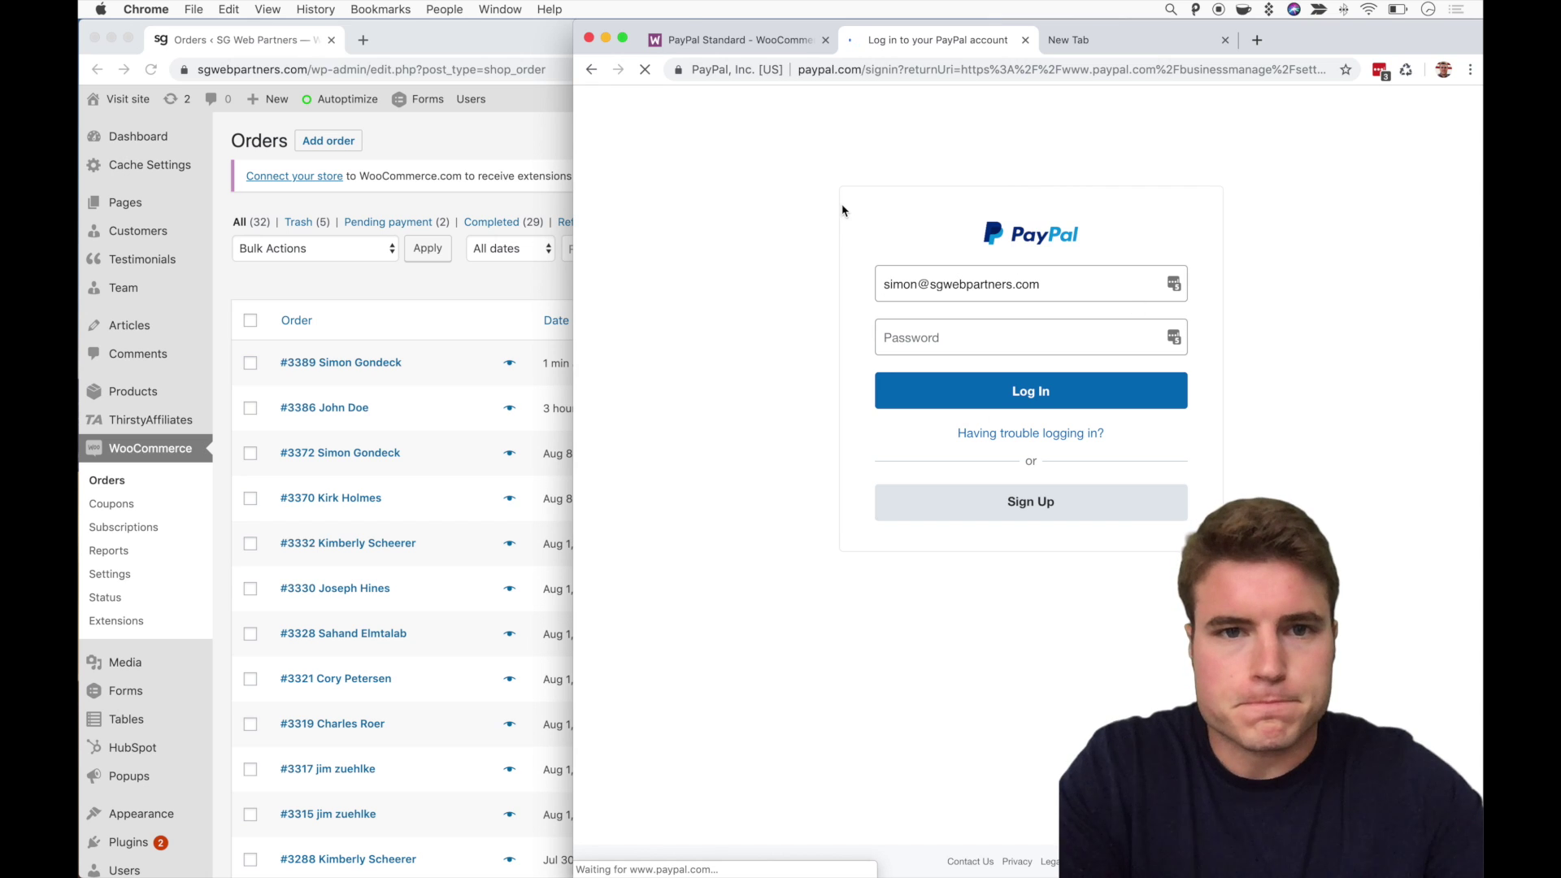
{"action": "left_click", "coordinate": [685, 44]}
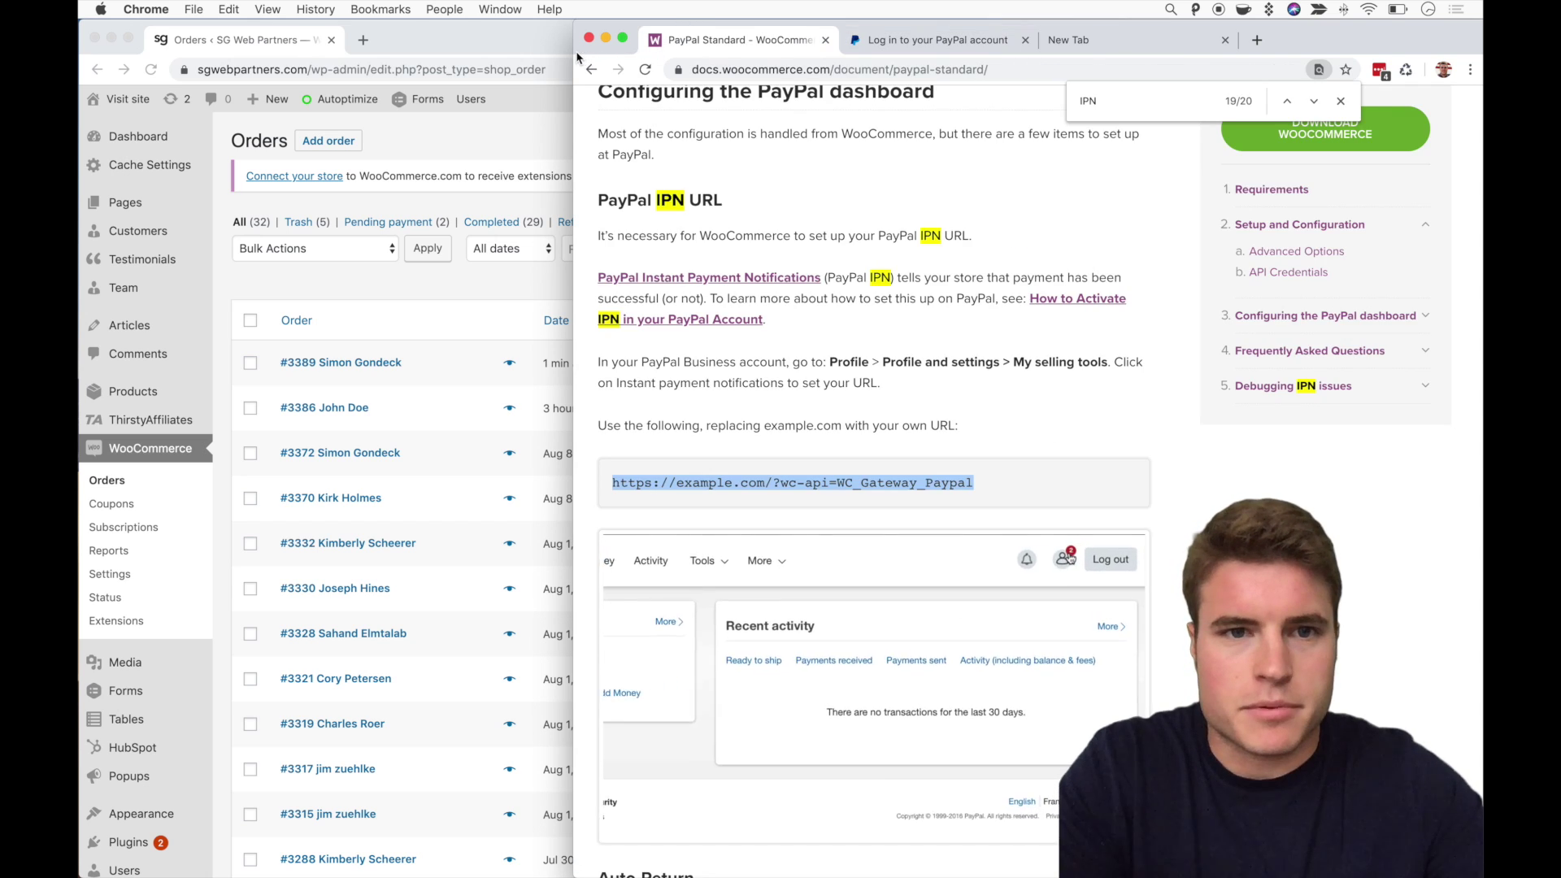
{"action": "left_click_drag", "start_coordinate": [574, 53], "coordinate": [79, 53]}
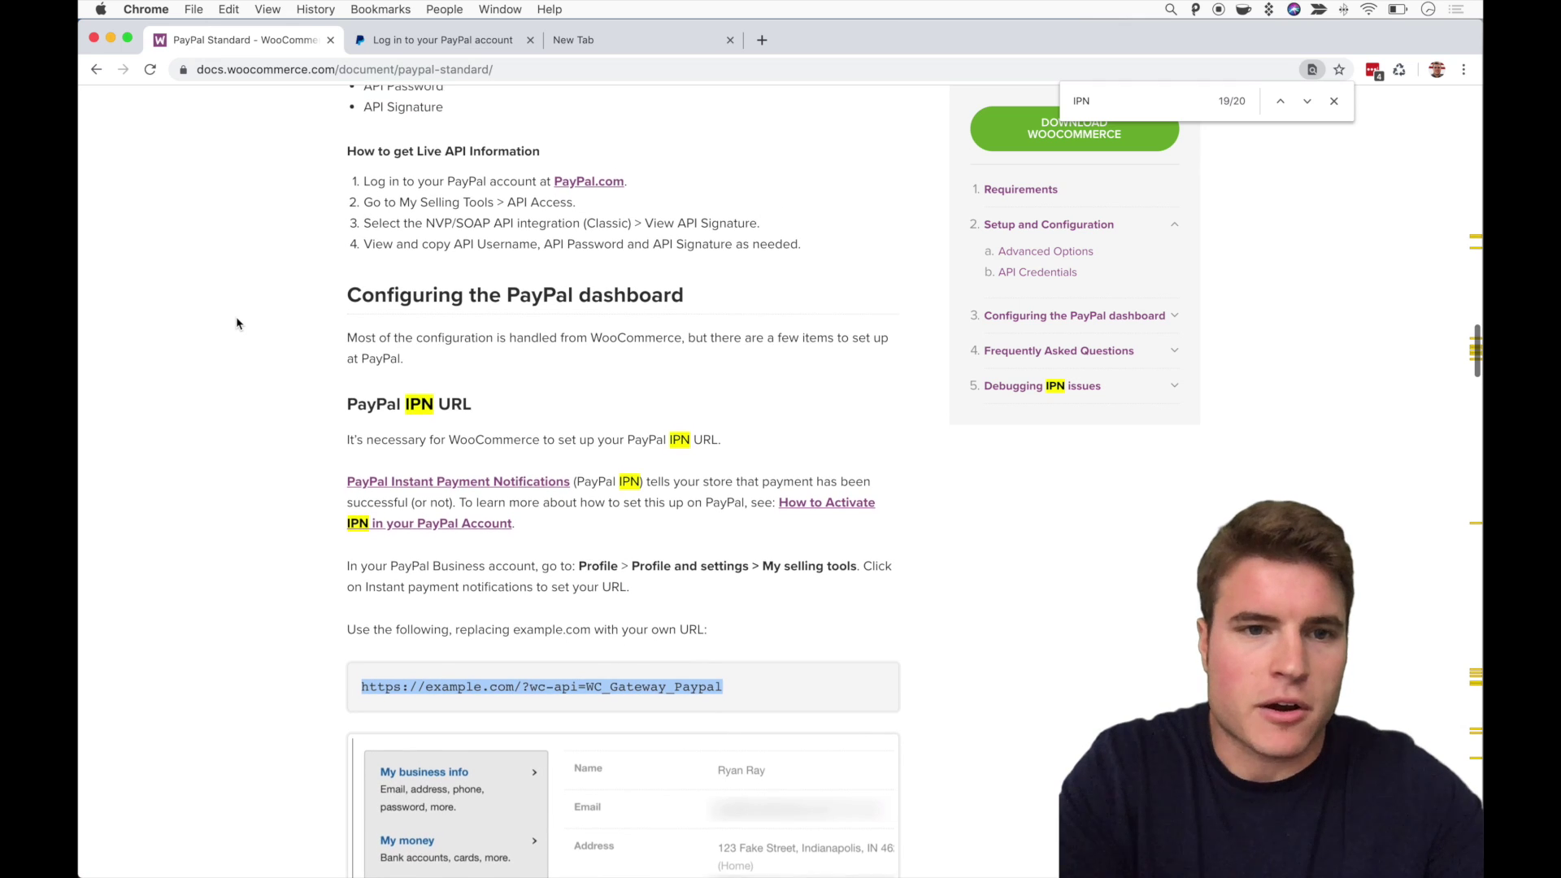
{"action": "scroll", "coordinate": [420, 282], "scroll_direction": "up", "scroll_amount": 1}
{"action": "left_click_drag", "start_coordinate": [426, 242], "coordinate": [631, 246]}
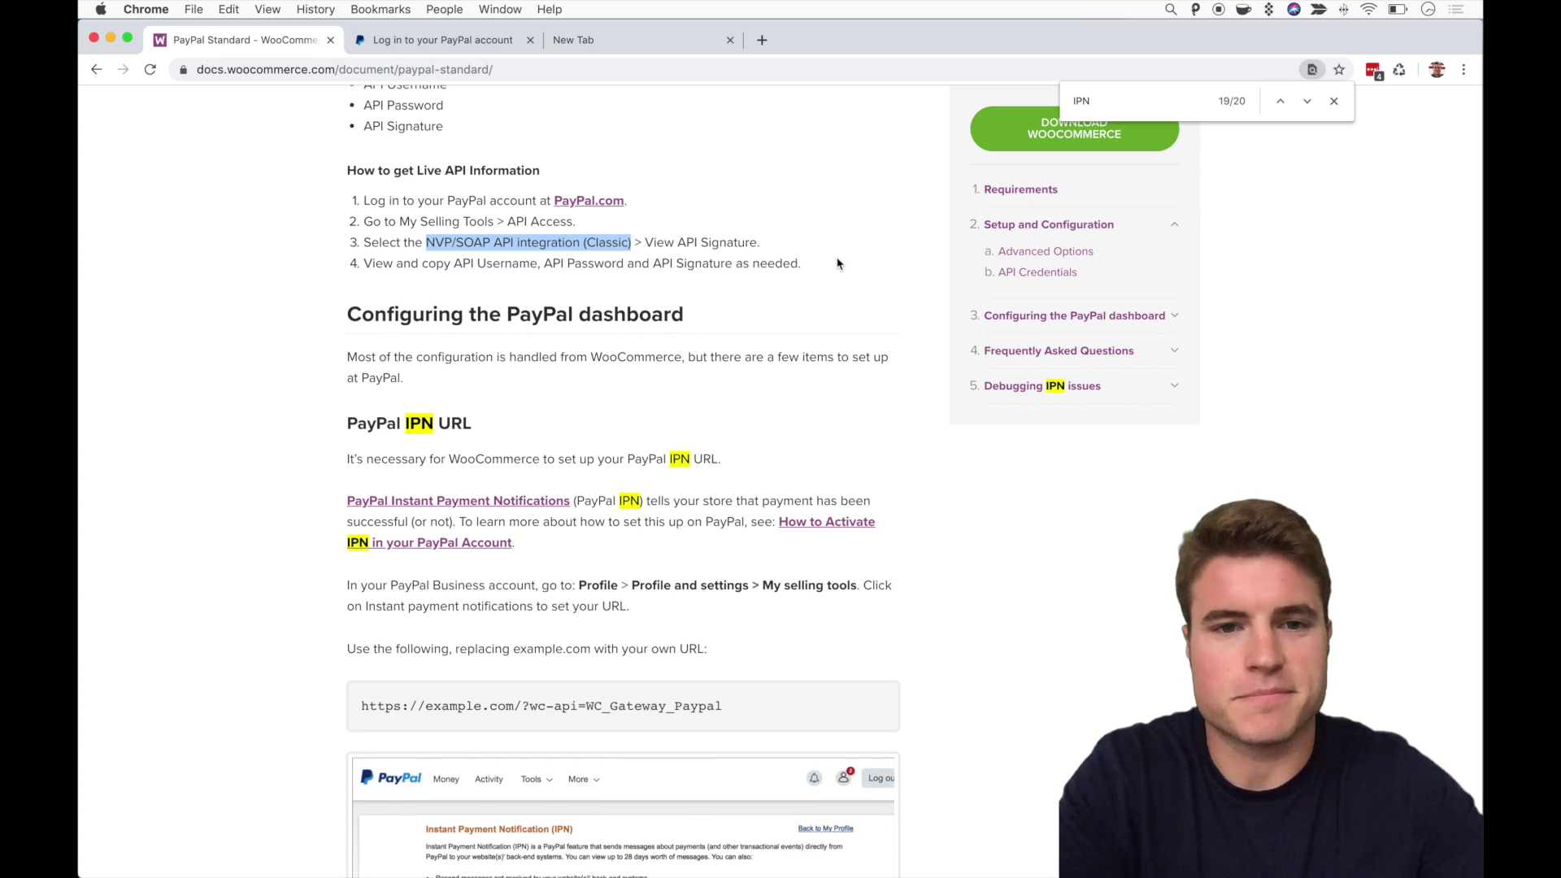
{"action": "scroll", "coordinate": [838, 264], "scroll_direction": "up", "scroll_amount": 1}
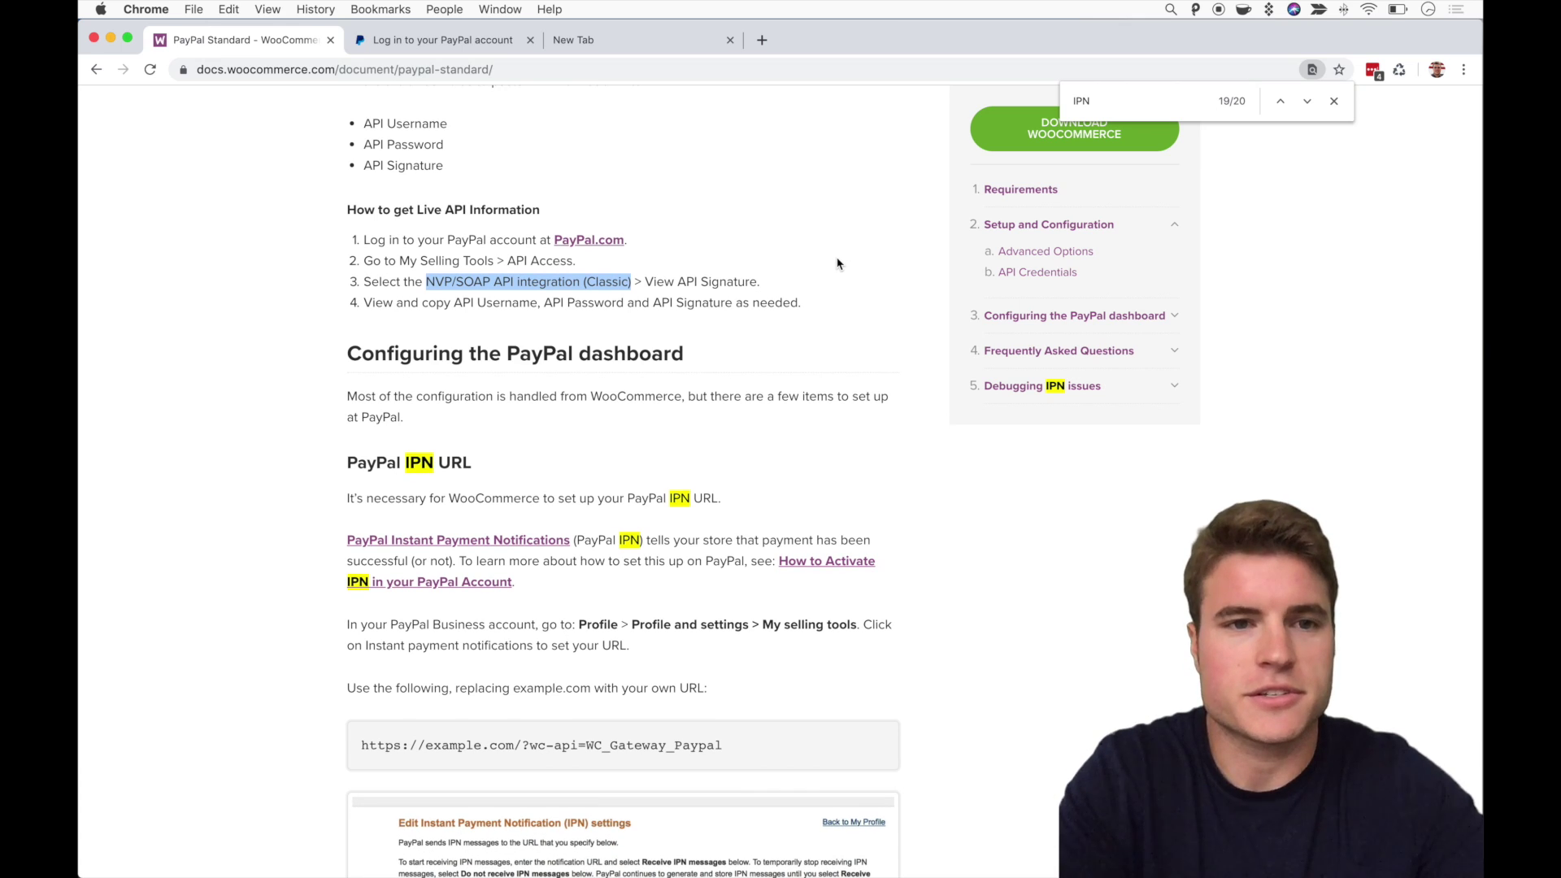
{"action": "scroll", "coordinate": [838, 264], "scroll_direction": "up", "scroll_amount": 20}
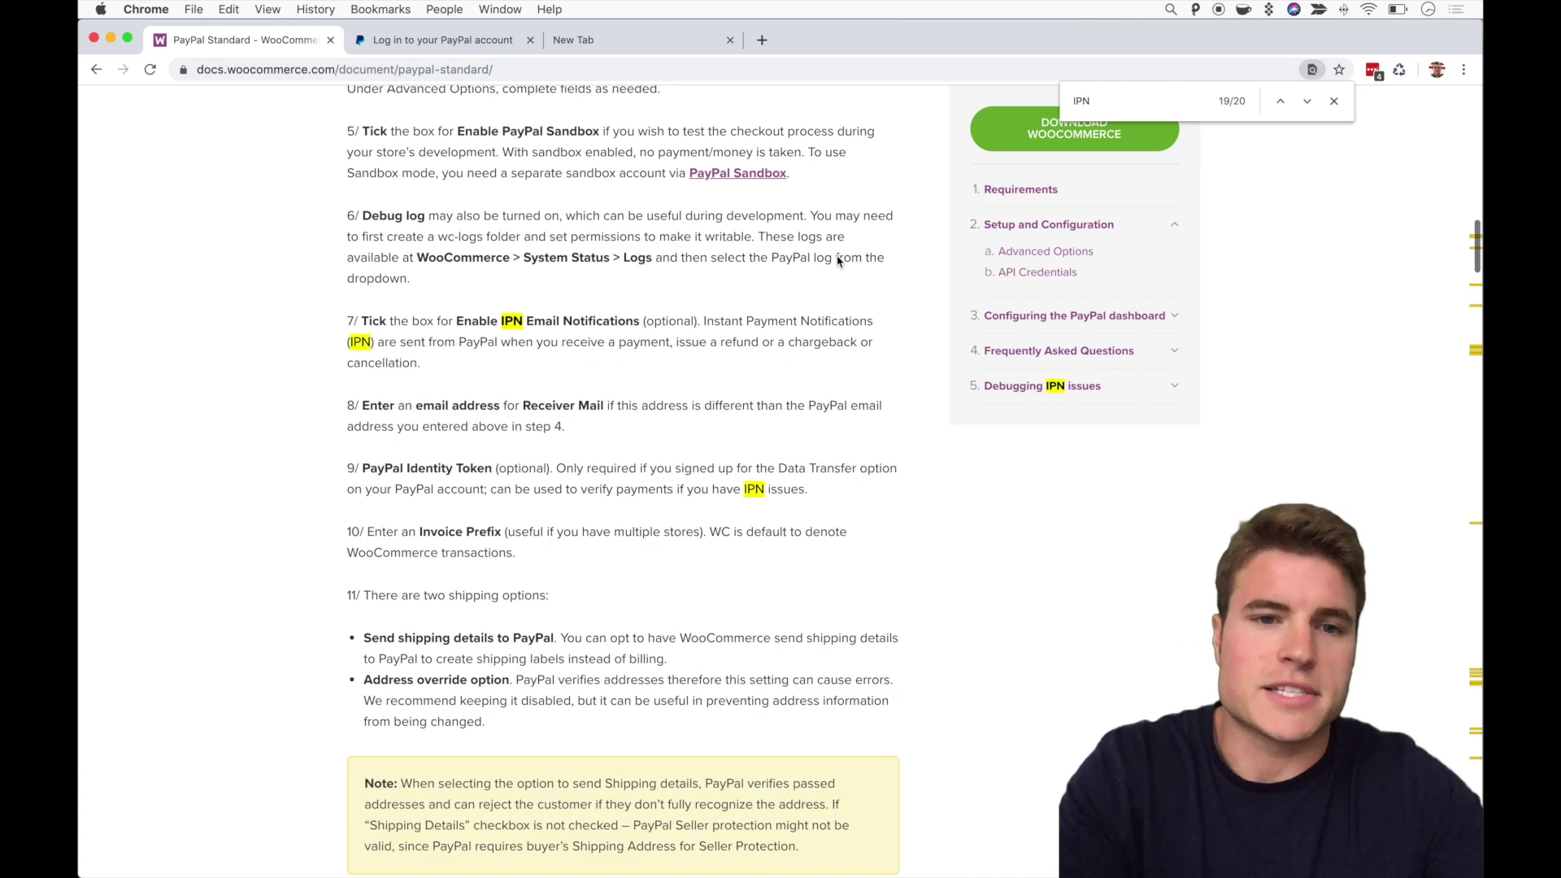